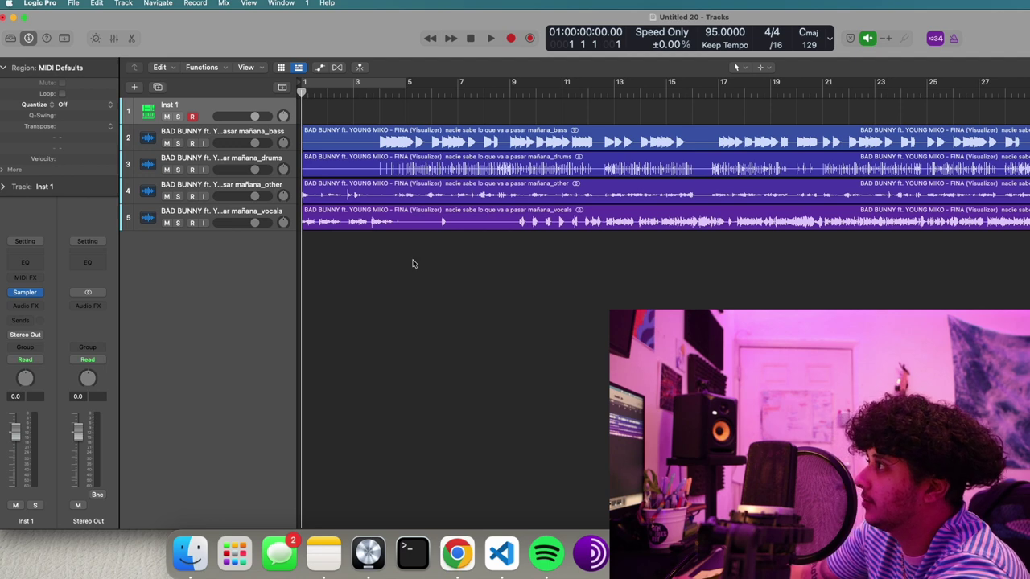
Turn on the metronome and play the song stems to check them against the click.
{"action": "left_click", "coordinate": [951, 39]}
{"action": "key", "text": "space"}
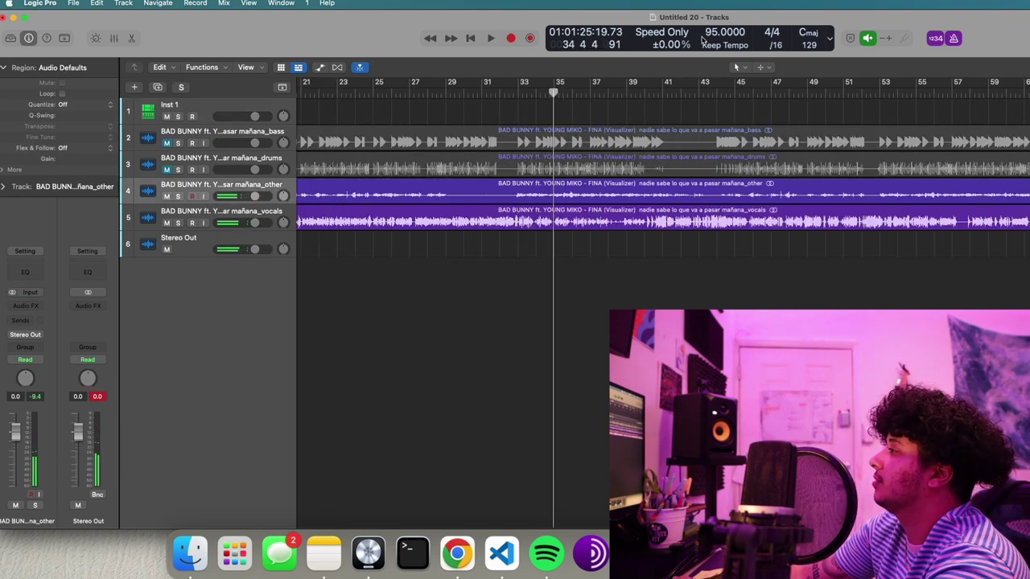
{"action": "key", "text": "super+Right"}
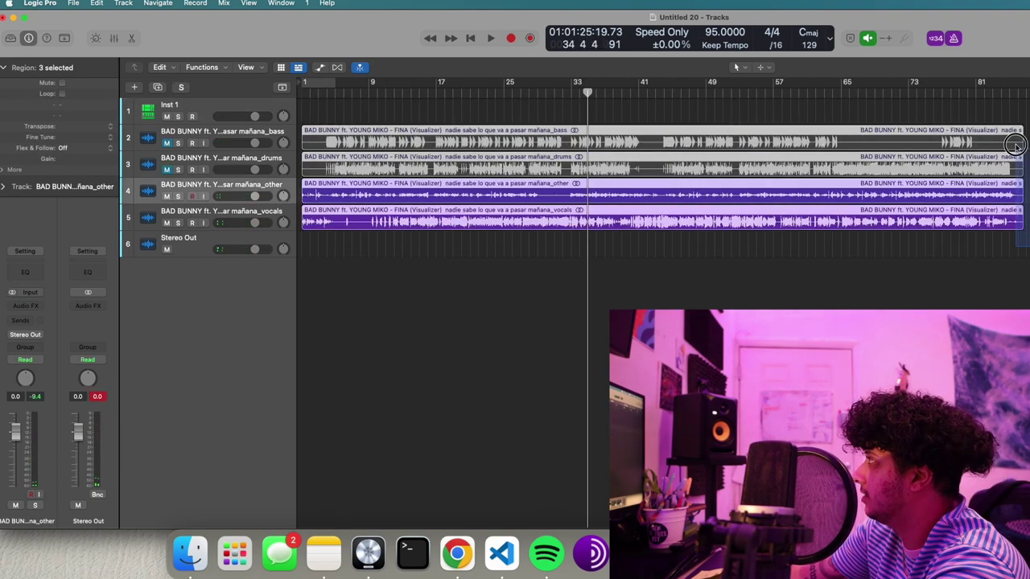
{"action": "key", "text": "super+Left"}
{"action": "key", "text": "super+Left"}
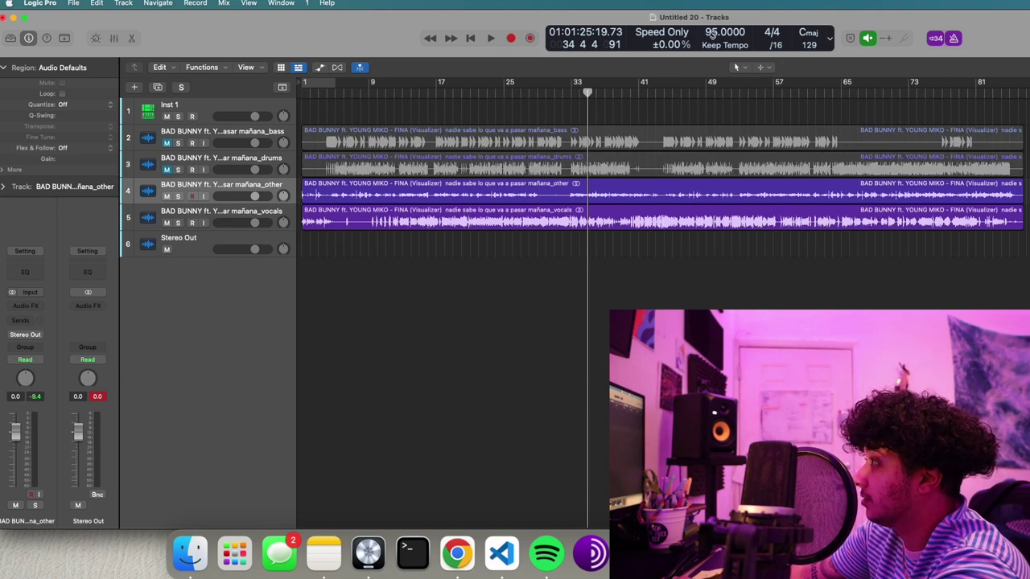
Place the playhead at the end of the stems, at bar 86, and select all four stem regions.
{"action": "left_click", "coordinate": [1026, 94]}
{"action": "key", "text": "super+Right"}
{"action": "key", "text": "super+Right"}
{"action": "key", "text": "super+Right"}
{"action": "left_click_drag", "start_coordinate": [982, 257], "coordinate": [946, 154]}
{"action": "left_click", "coordinate": [944, 146]}
{"action": "left_click_drag", "start_coordinate": [985, 261], "coordinate": [891, 143]}
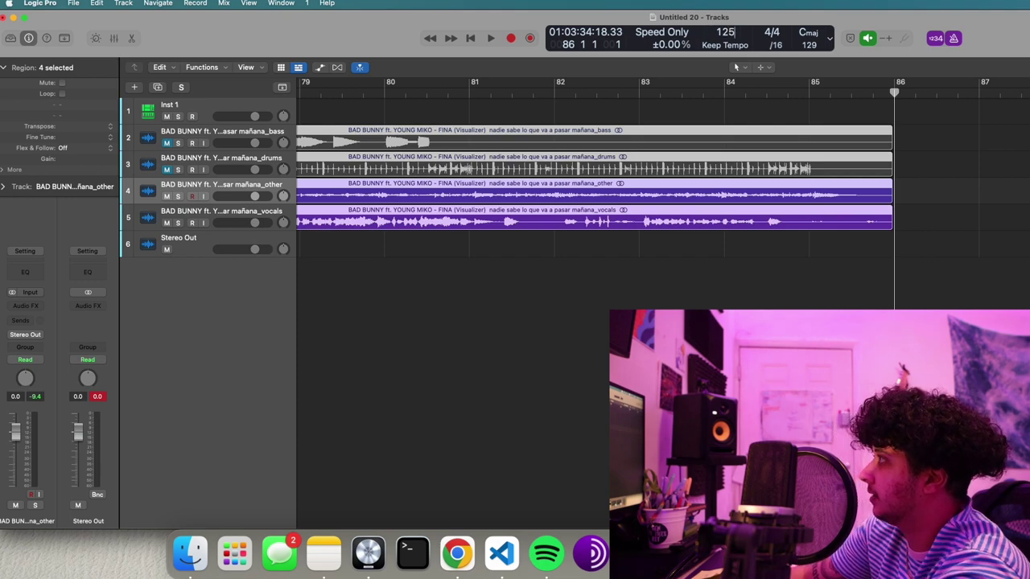
Set the project tempo to 125 BPM and time-stretch the four selected stem regions to a length of 85 bars.
{"action": "key", "text": "Return"}
{"action": "key", "text": "z"}
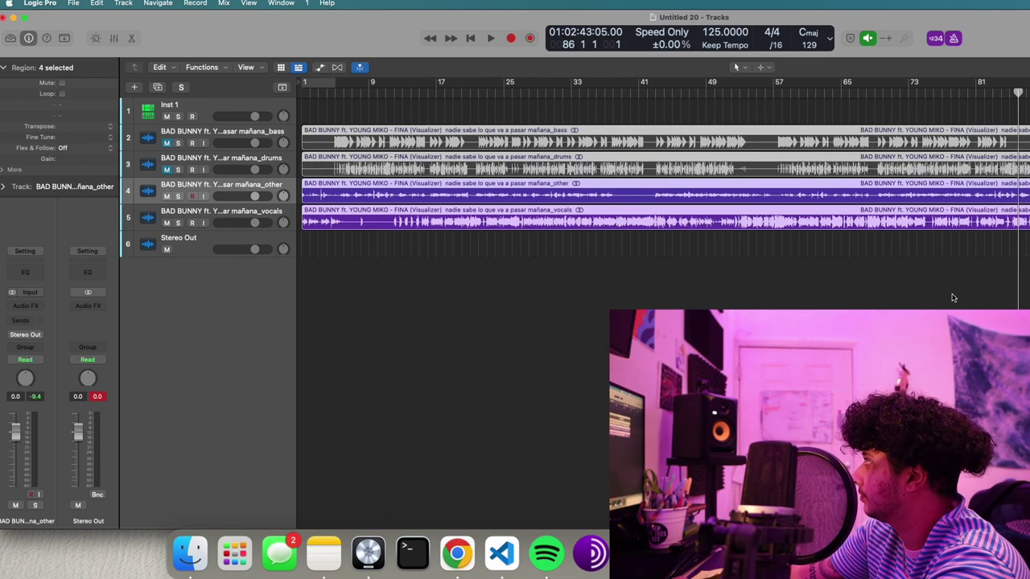
{"action": "left_click_drag", "start_coordinate": [1028, 223], "coordinate": [1014, 226]}
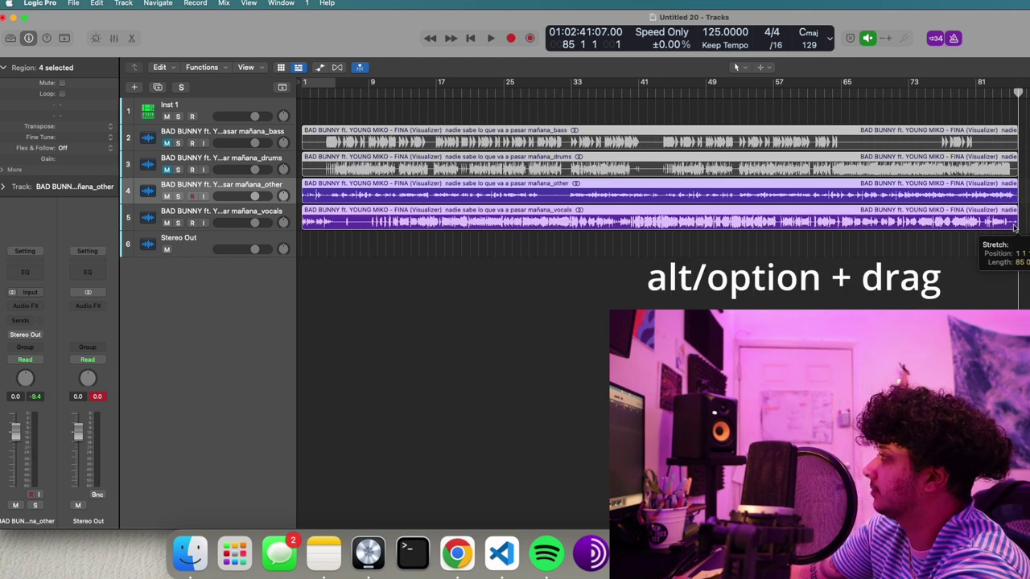
Play the stretched stems from bar 33 and check their timing against the grid.
{"action": "double_click", "coordinate": [571, 87]}
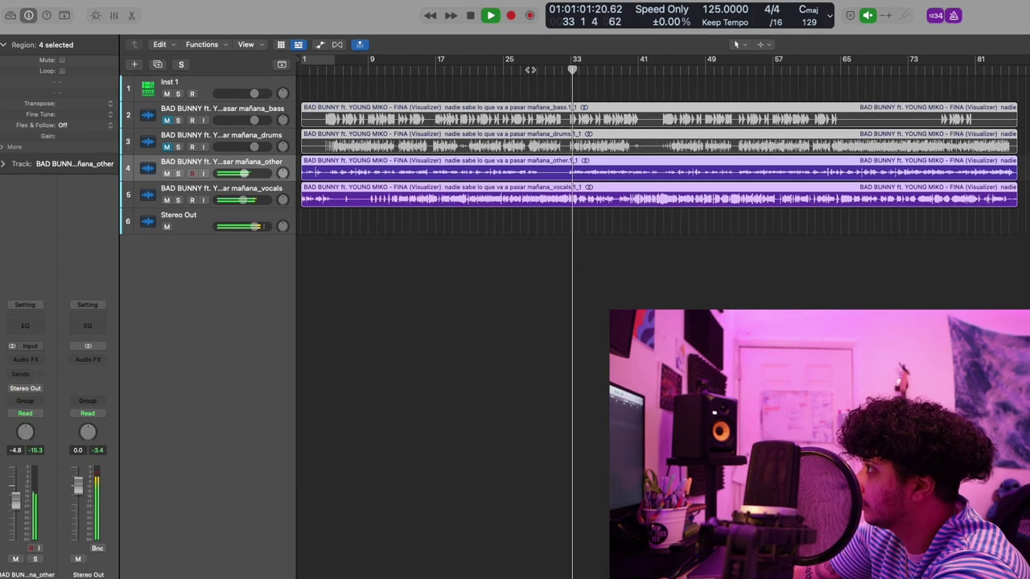
{"action": "key", "text": "super+shift+a"}
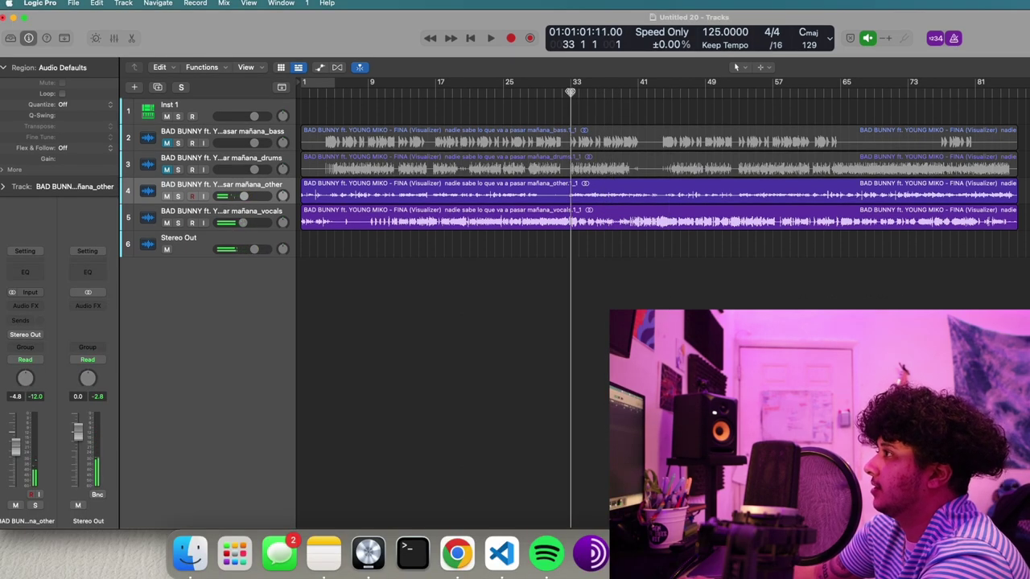
{"action": "key", "text": "space"}
{"action": "key", "text": "super+Right"}
{"action": "key", "text": "super+Right"}
{"action": "key", "text": "super+Right"}
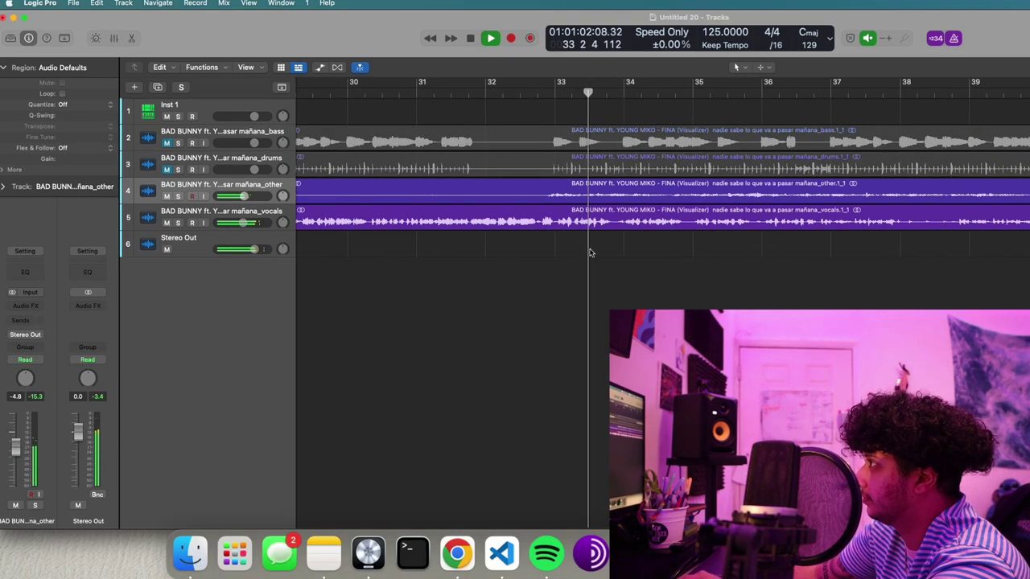
{"action": "key", "text": "super+Left"}
{"action": "key", "text": "super+Left"}
{"action": "key", "text": "super+Left"}
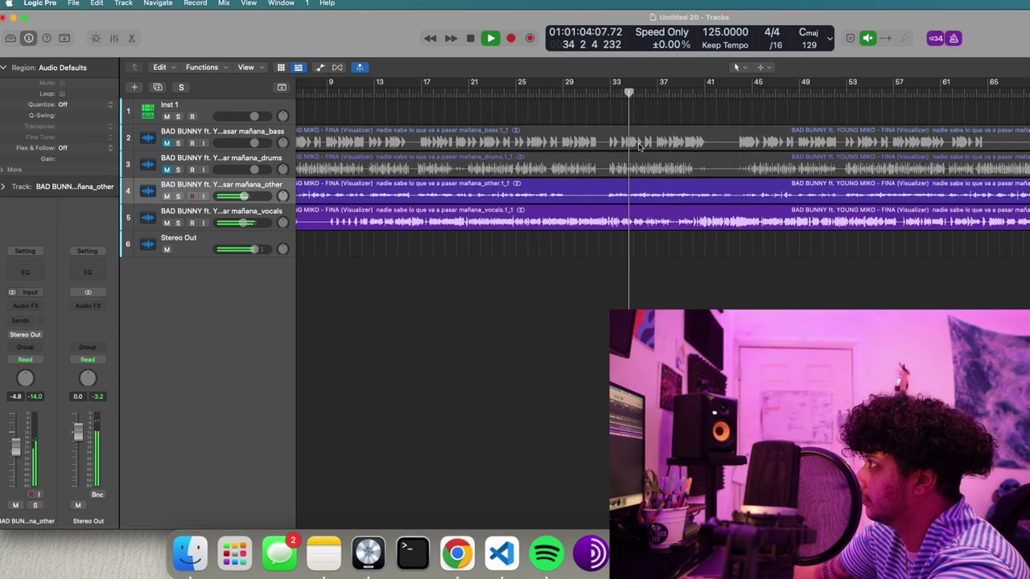
{"action": "key", "text": "space"}
Set a cycle range from bar 33 to bar 37 and record a hi-hat pattern on the hh track.
{"action": "left_click_drag", "start_coordinate": [581, 84], "coordinate": [770, 85]}
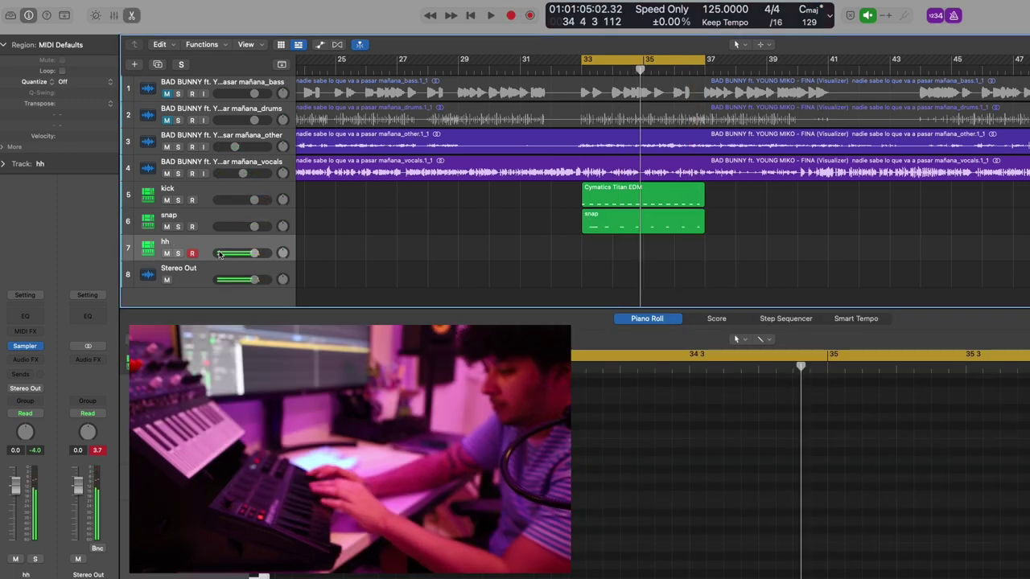
{"action": "key", "text": "space"}
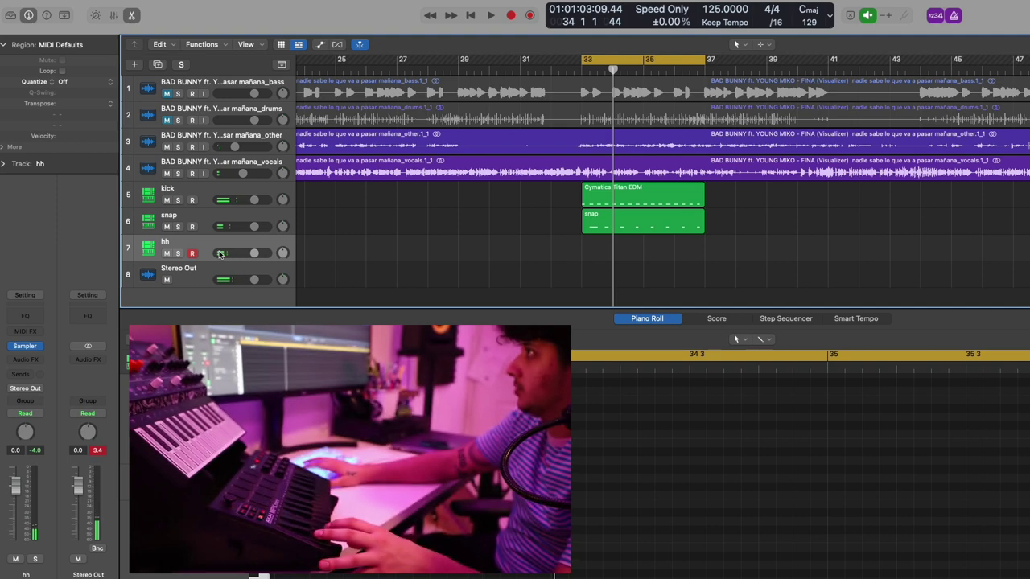
{"action": "key", "text": "r"}
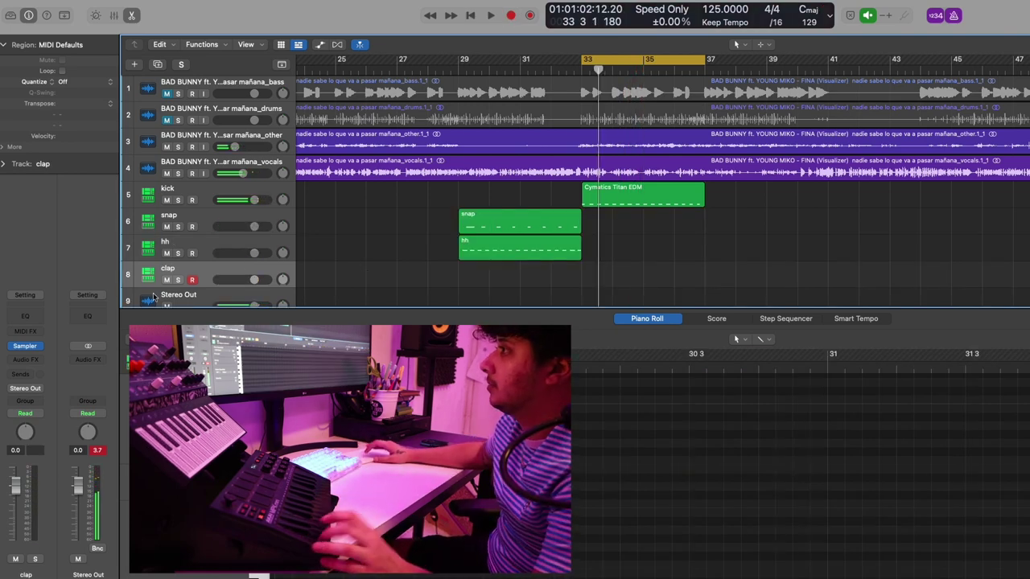
Audition the clap track's Sampler sound over the looped beat and record a clap pattern across bars 33 to 37.
{"action": "key", "text": "v"}
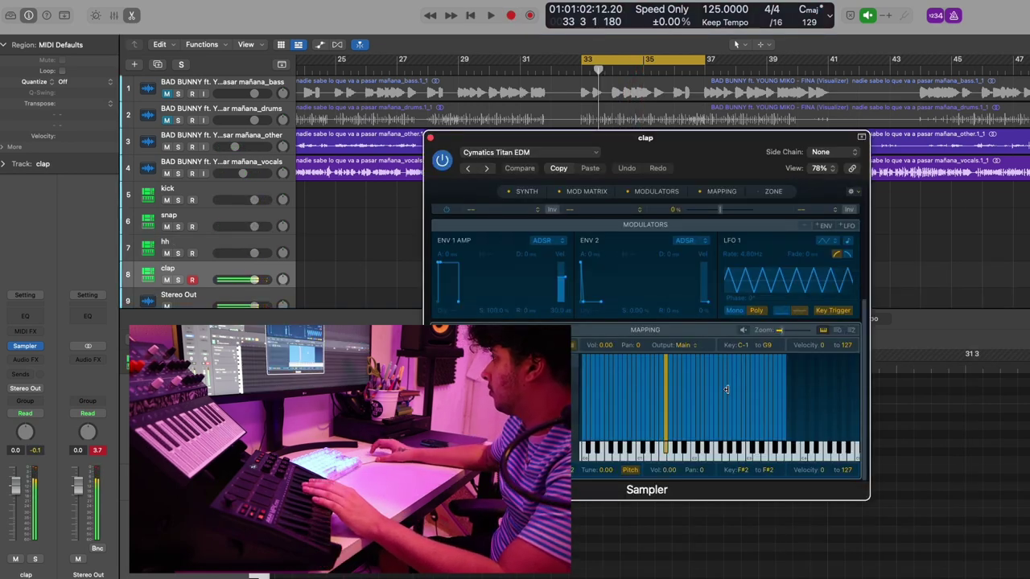
{"action": "key", "text": "space"}
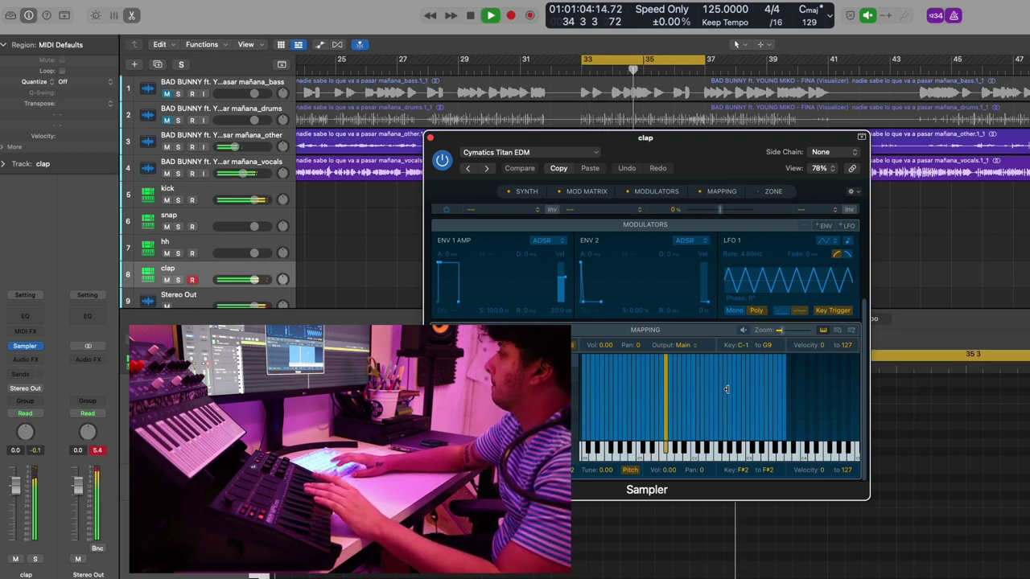
{"action": "key", "text": "space"}
{"action": "key", "text": "v"}
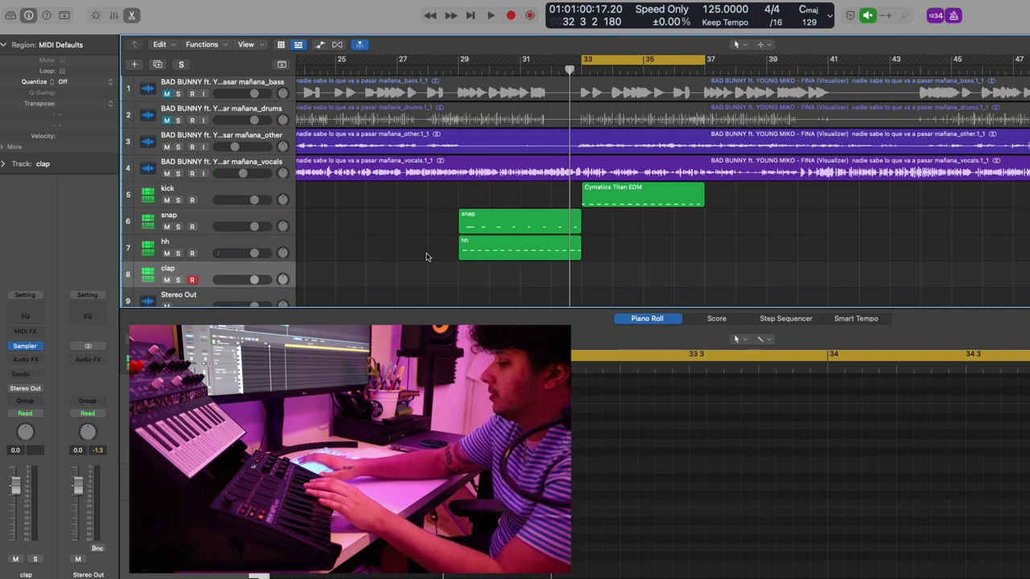
{"action": "key", "text": "r"}
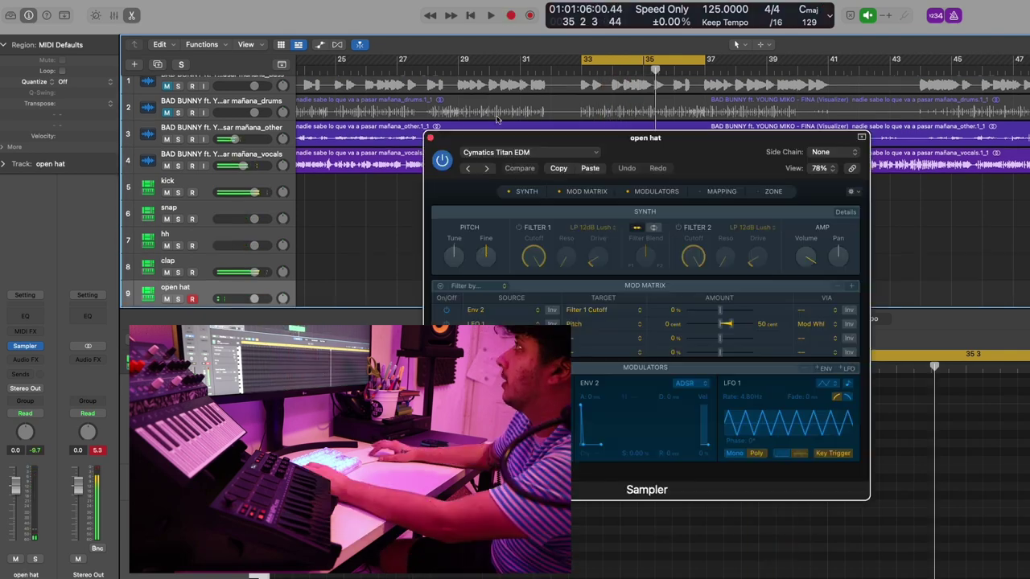
Open the preset list of the open hat's Sampler, and record hits on the open hat 2 track from bar 33 to 35.
{"action": "left_click", "coordinate": [529, 152]}
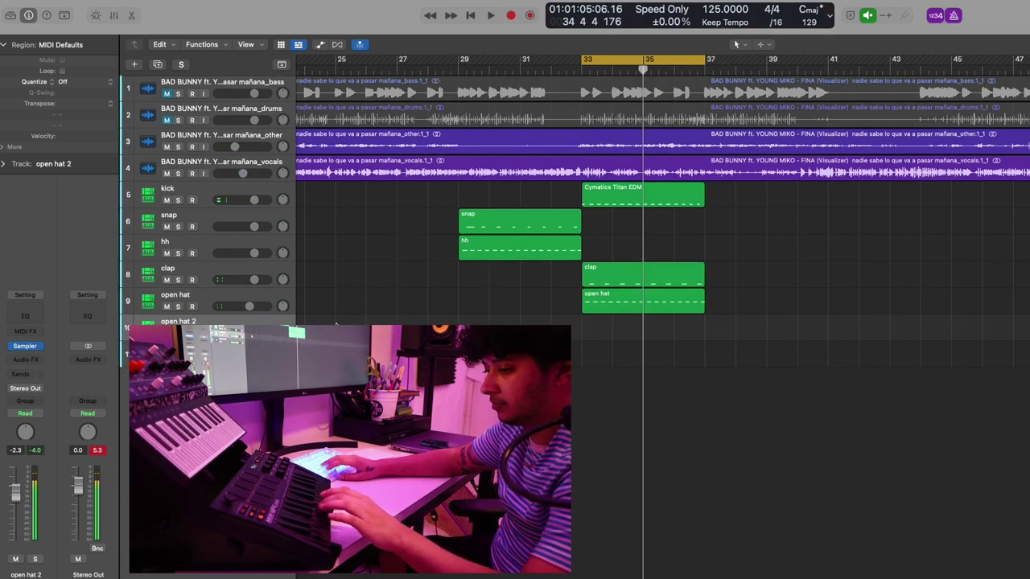
{"action": "key", "text": "r"}
{"action": "scroll", "coordinate": [597, 317], "scroll_direction": "up", "scroll_amount": 3}
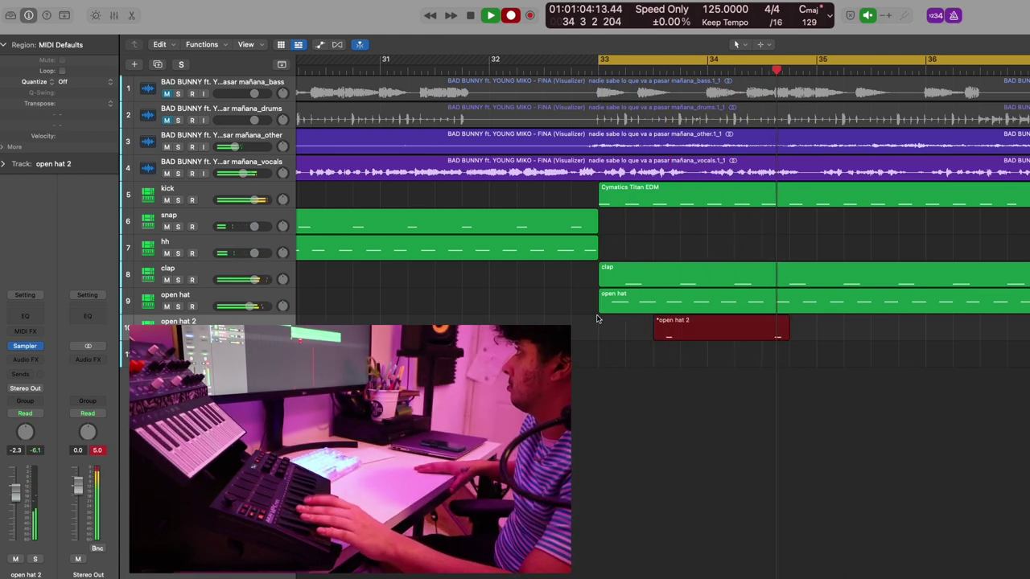
{"action": "key", "text": "space"}
Open the open hat 2 region in the Piano Roll and set the project's grid division to /32.
{"action": "key", "text": "e"}
{"action": "left_click", "coordinate": [779, 23]}
{"action": "left_click", "coordinate": [781, 71]}
{"action": "left_click", "coordinate": [779, 22]}
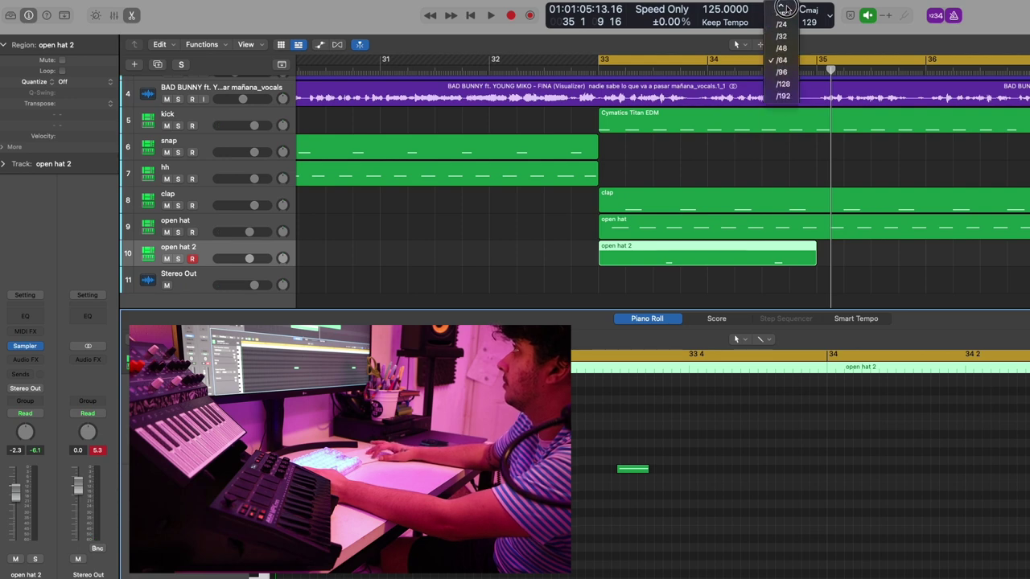
{"action": "left_click", "coordinate": [784, 79]}
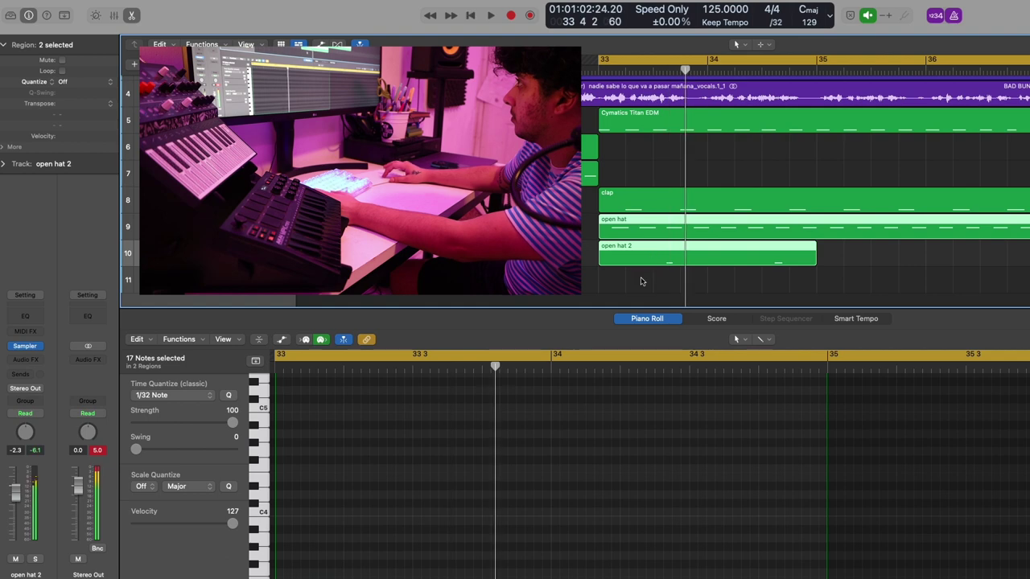
Move the first open hat 2 note earlier in two 1/32-note steps, playing the loop to check the timing.
{"action": "left_click", "coordinate": [652, 234]}
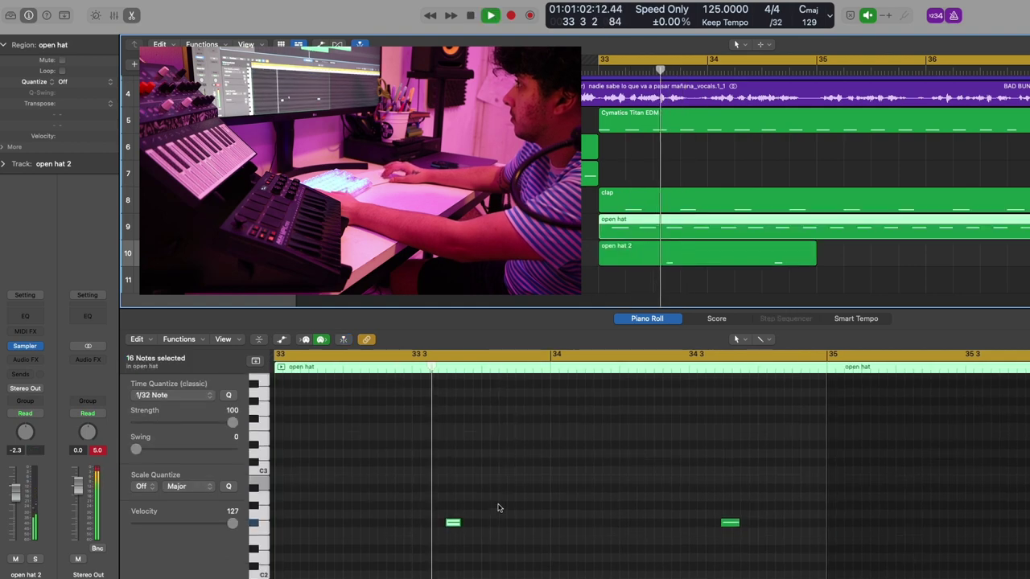
{"action": "key", "text": "Down"}
{"action": "key", "text": "space"}
{"action": "left_click_drag", "start_coordinate": [644, 526], "coordinate": [627, 524]}
{"action": "key", "text": "space"}
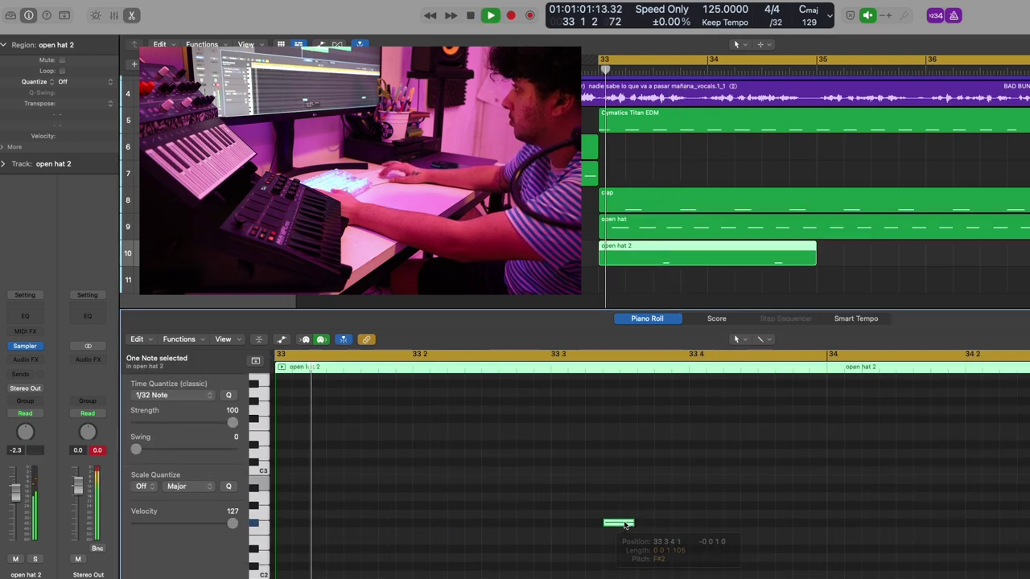
{"action": "key", "text": "space"}
{"action": "left_click_drag", "start_coordinate": [557, 523], "coordinate": [540, 522]}
{"action": "key", "text": "space"}
Shift the second open hat 2 note slightly earlier, in bar 34, while the loop plays.
{"action": "left_click", "coordinate": [708, 524]}
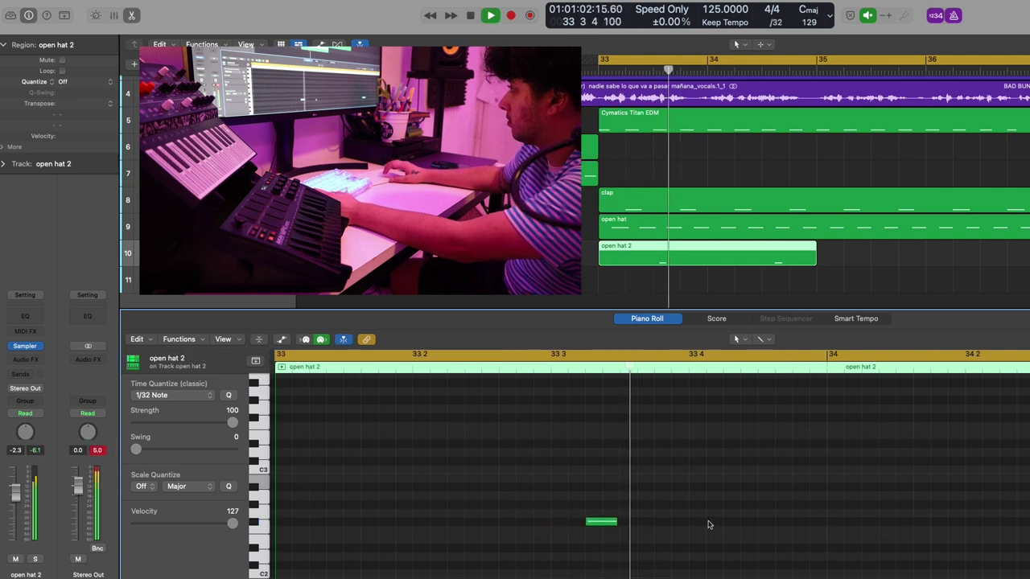
{"action": "left_click_drag", "start_coordinate": [958, 524], "coordinate": [932, 525]}
{"action": "key", "text": "space"}
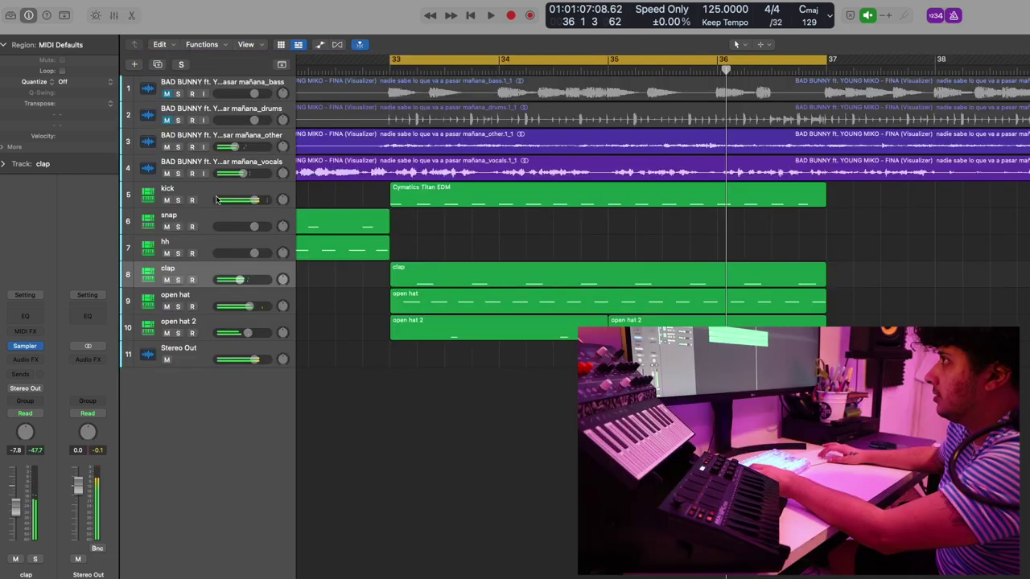
Lower the kick track's volume to -10.4 dB while listening to the loop, and disarm the track for recording.
{"action": "left_click", "coordinate": [217, 200]}
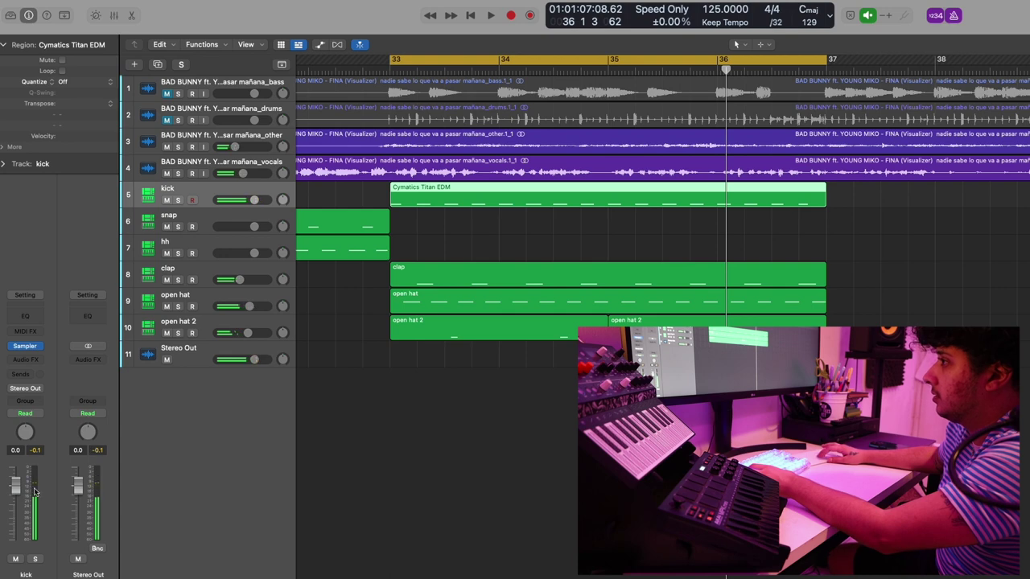
{"action": "key", "text": "space"}
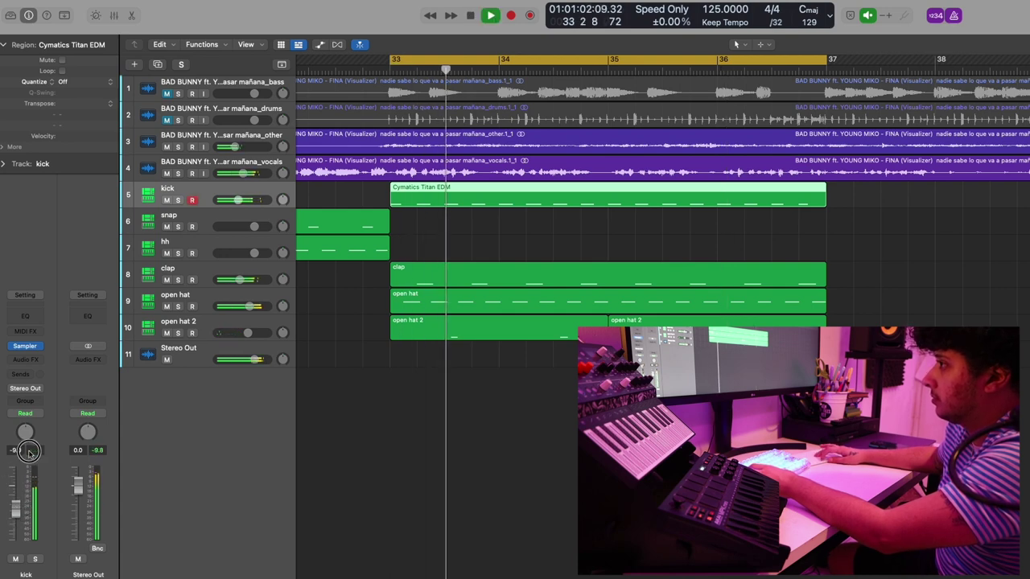
{"action": "key", "text": "space"}
{"action": "left_click_drag", "start_coordinate": [15, 505], "coordinate": [16, 507]}
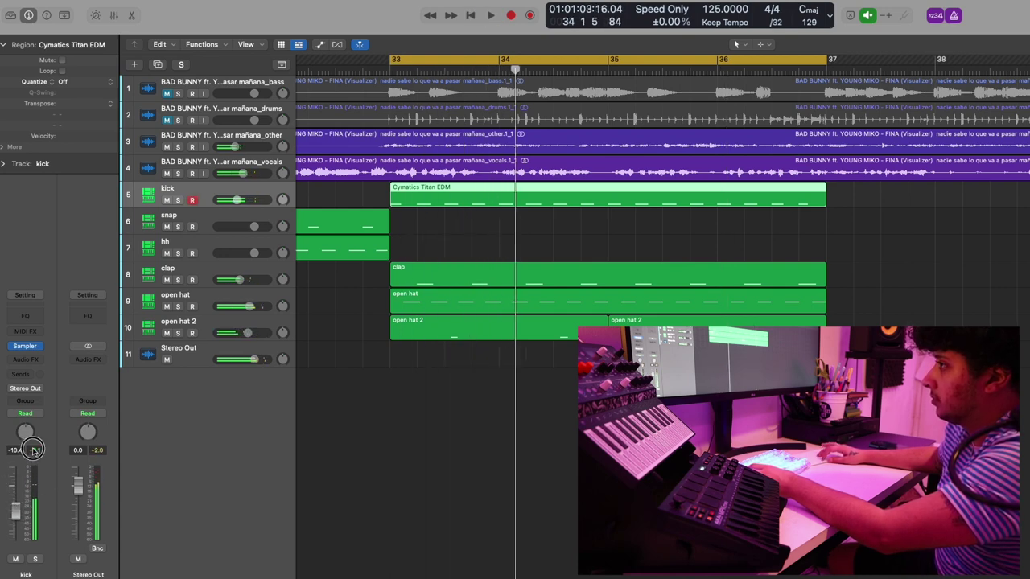
{"action": "key", "text": "space"}
{"action": "left_click", "coordinate": [192, 199]}
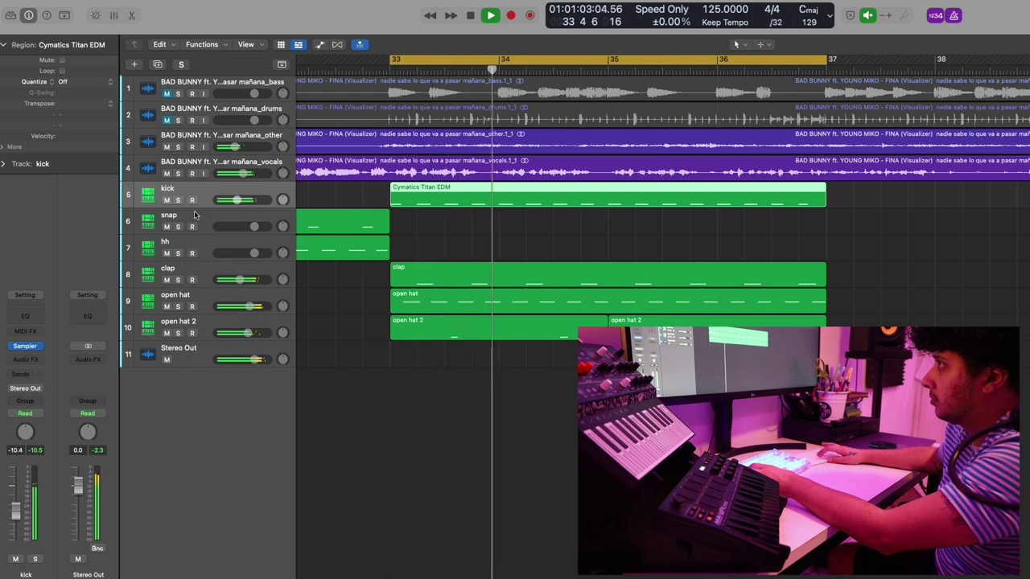
Lower the open hat track's volume to -10.8 dB and the open hat 2 track's to -10.2 dB.
{"action": "left_click", "coordinate": [205, 273]}
{"action": "left_click", "coordinate": [208, 295]}
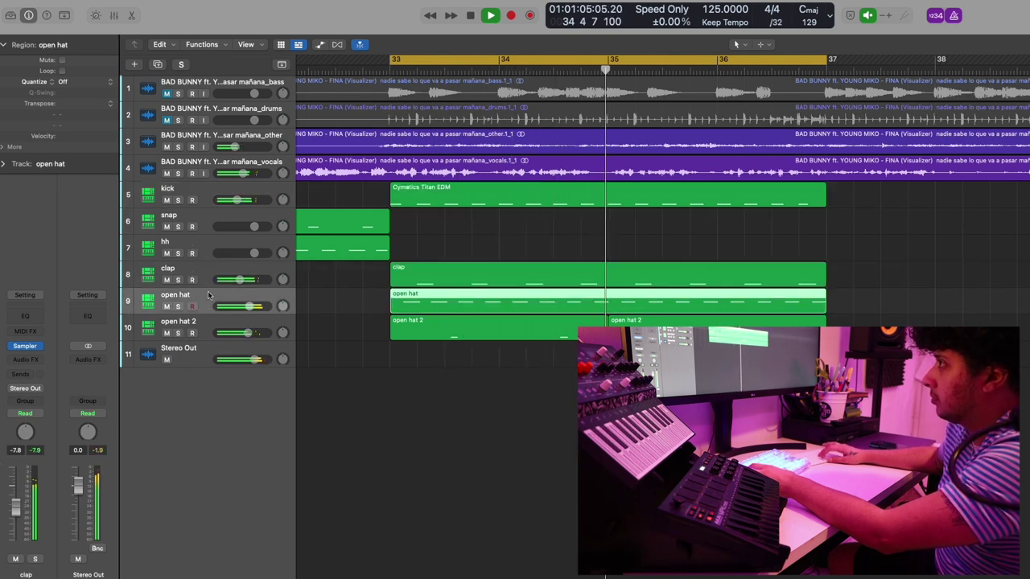
{"action": "left_click_drag", "start_coordinate": [15, 506], "coordinate": [16, 513]}
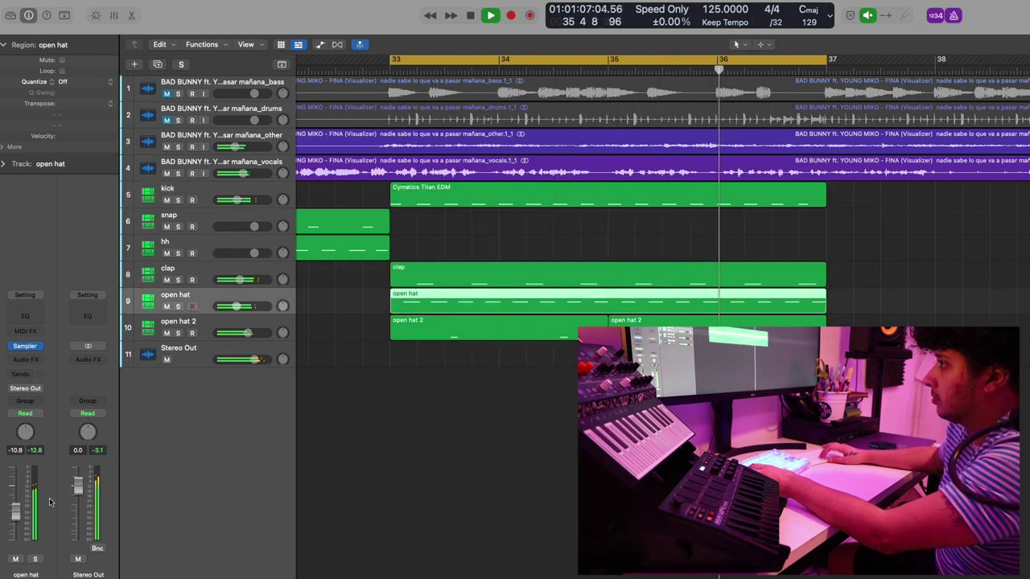
{"action": "left_click", "coordinate": [177, 321]}
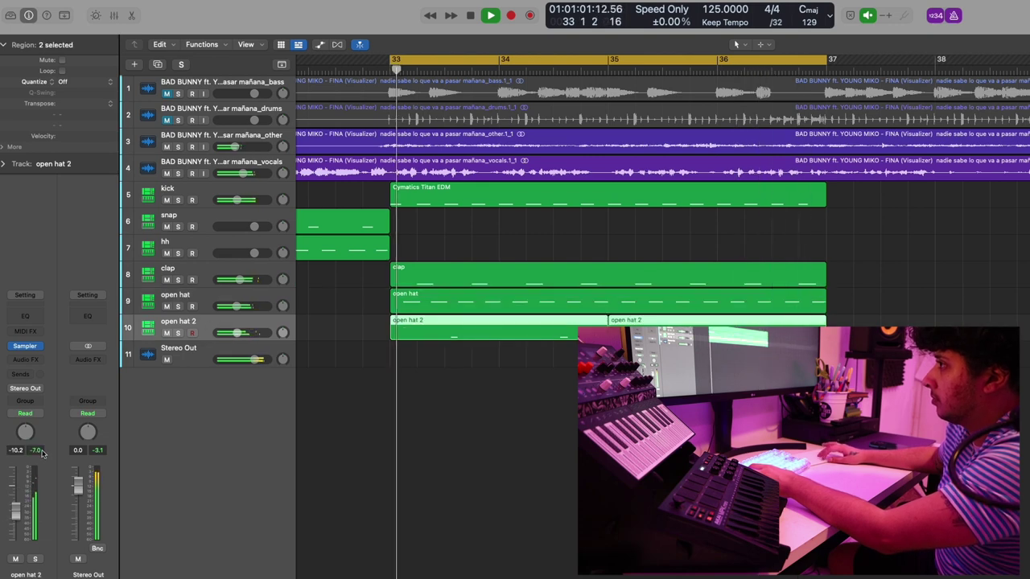
Reduce the open hat track's volume a little further and set the clap track's volume to -9.4 dB.
{"action": "key", "text": "Up"}
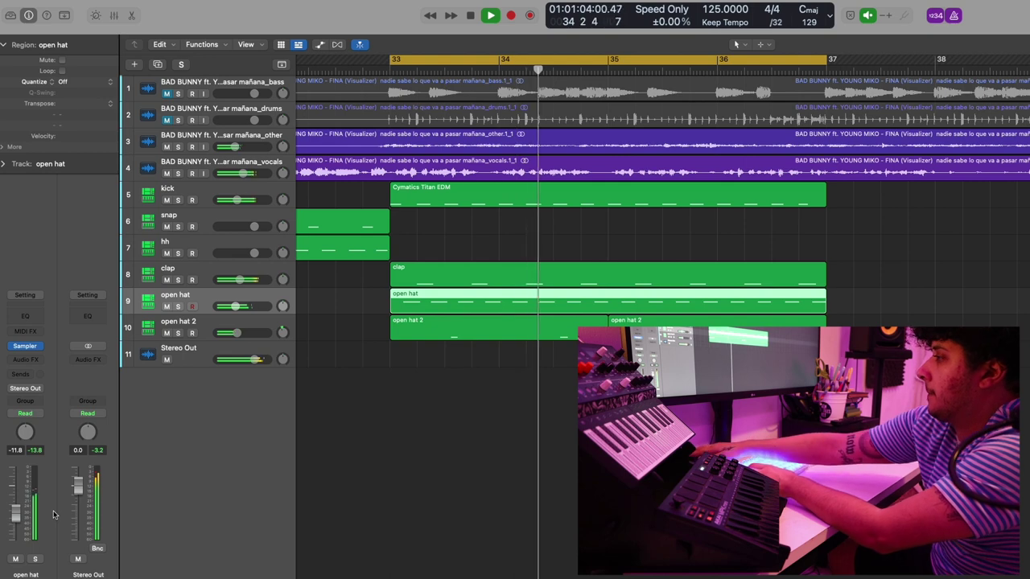
{"action": "left_click_drag", "start_coordinate": [20, 521], "coordinate": [20, 525]}
{"action": "left_click", "coordinate": [203, 324]}
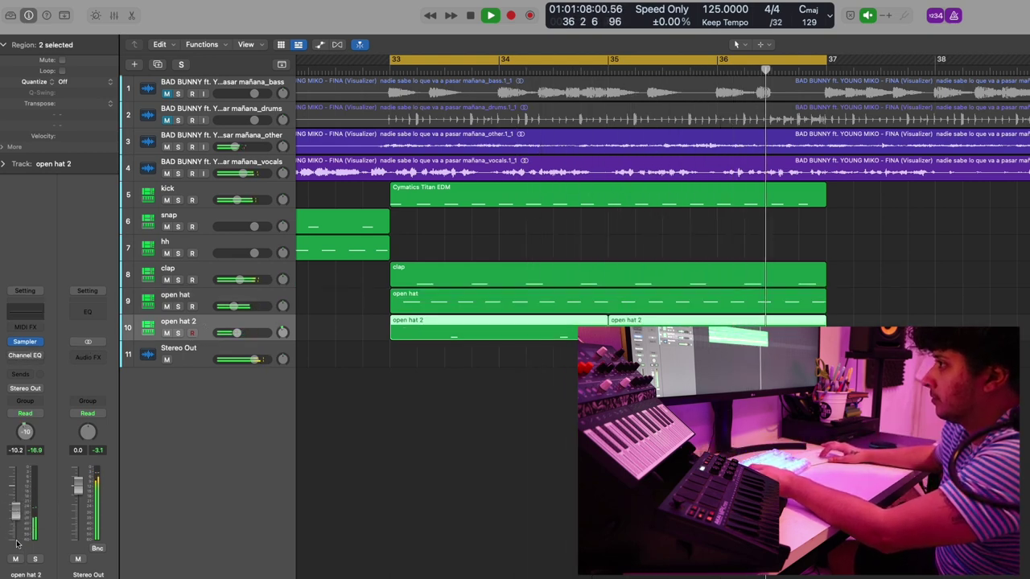
{"action": "left_click", "coordinate": [205, 276]}
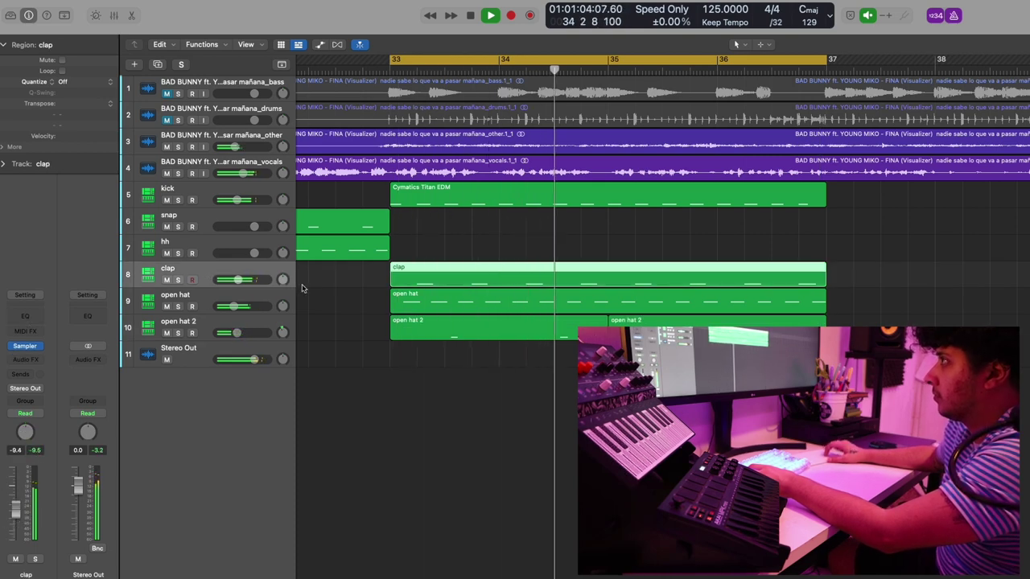
Duplicate the clap track as a clap layer track and record a matching clap part on it over bars 33 to 36.
{"action": "left_click", "coordinate": [229, 273]}
{"action": "key", "text": "super+d"}
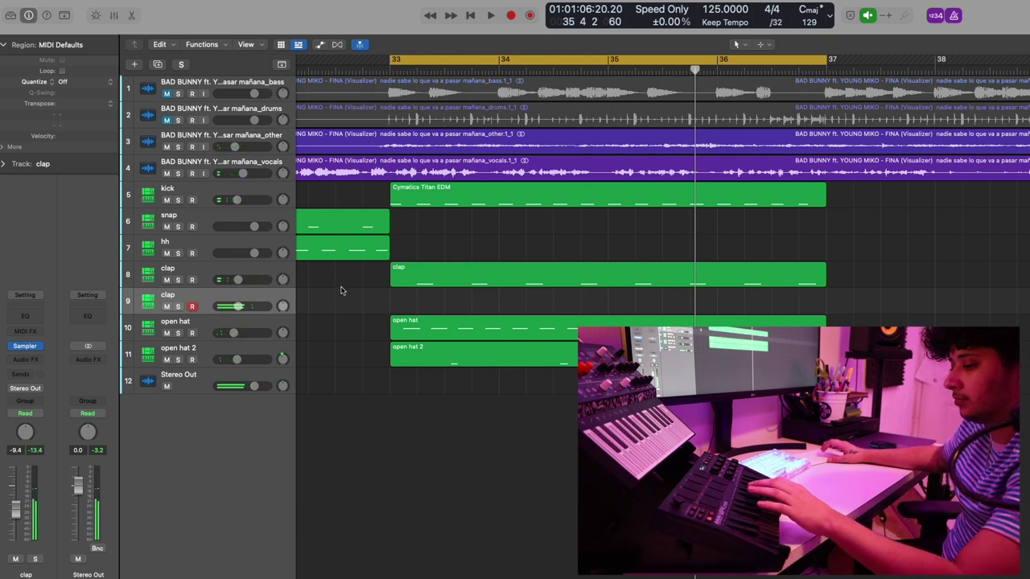
{"action": "key", "text": "r"}
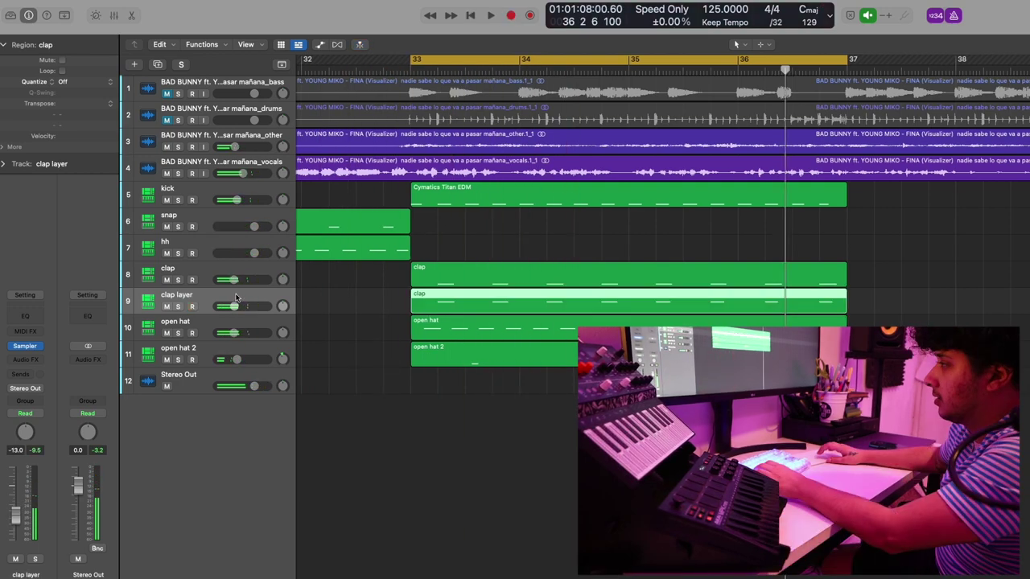
Duplicate the clap layer track, name the copy "sn acc", and record a snare accent on it from bar 33.
{"action": "key", "text": "super+d"}
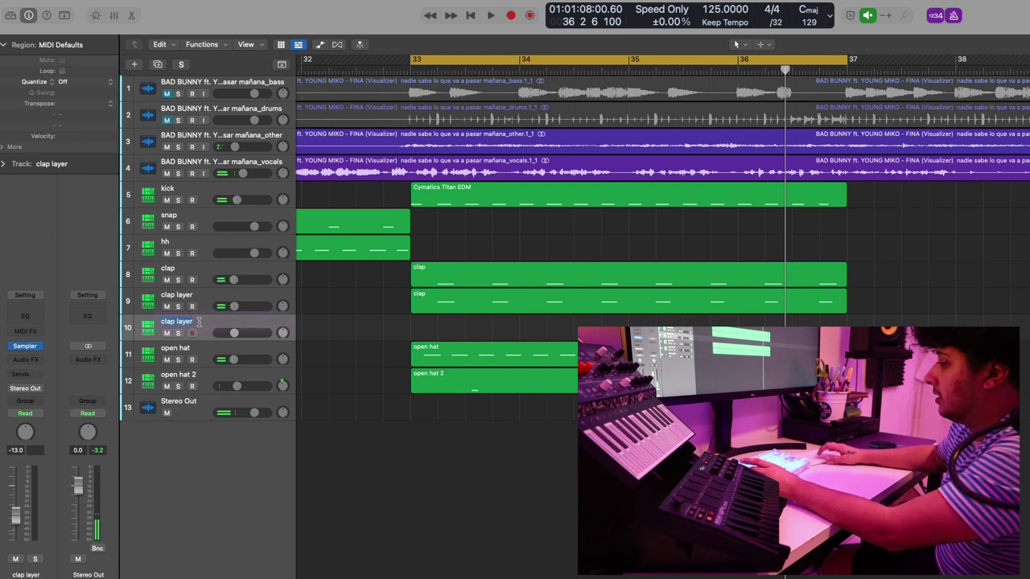
{"action": "key", "text": "Return"}
{"action": "key", "text": "r"}
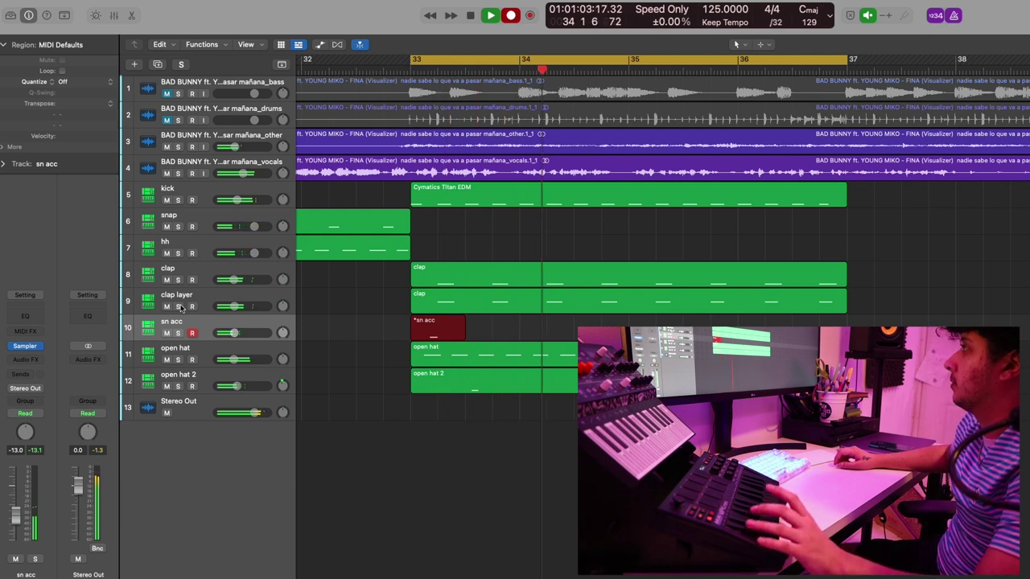
{"action": "key", "text": "space"}
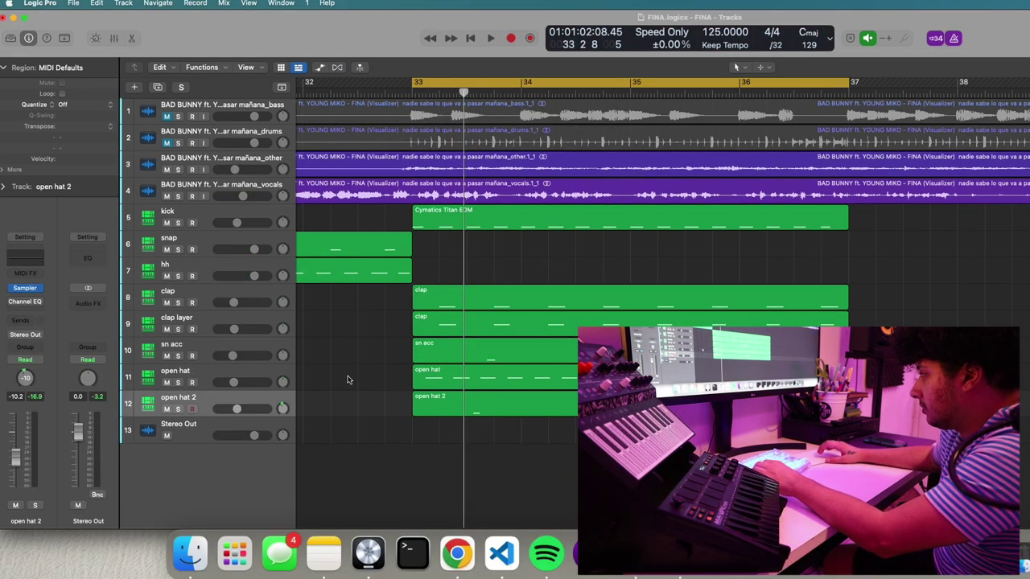
Duplicate the open hat 2 track as "bongos", and duplicate that track again with the name "shaker".
{"action": "key", "text": "super+d"}
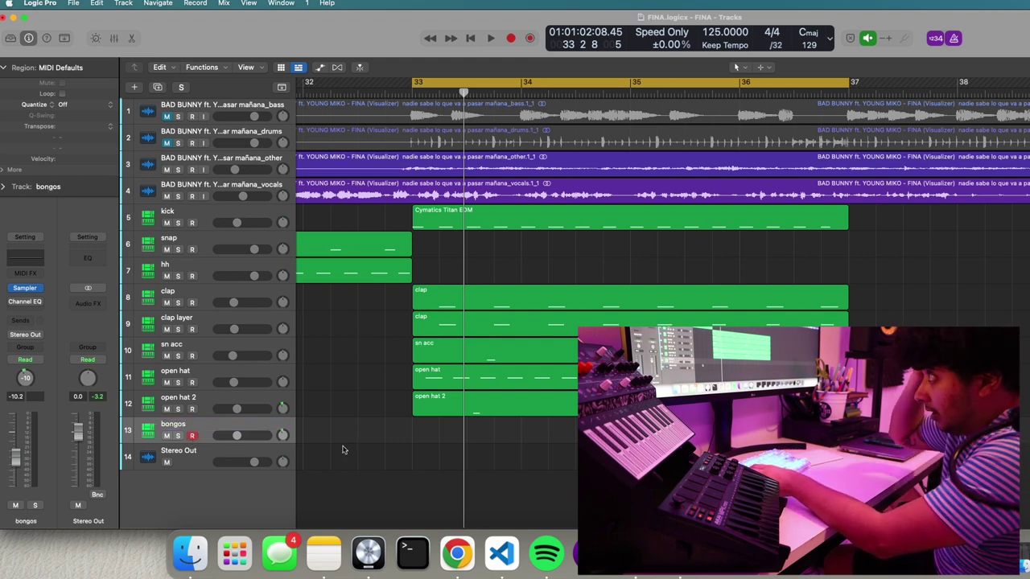
{"action": "key", "text": "space"}
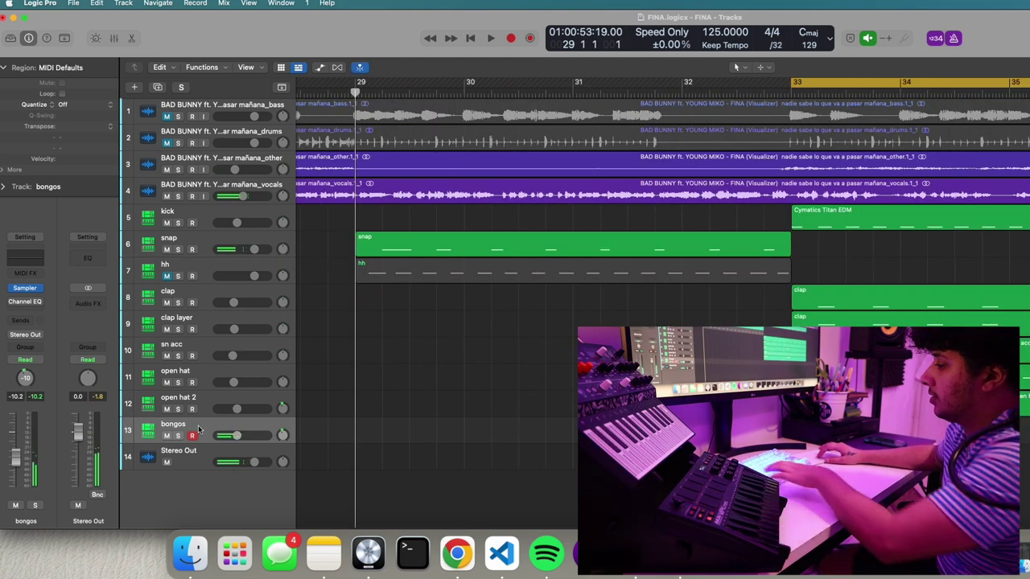
{"action": "key", "text": "super+d"}
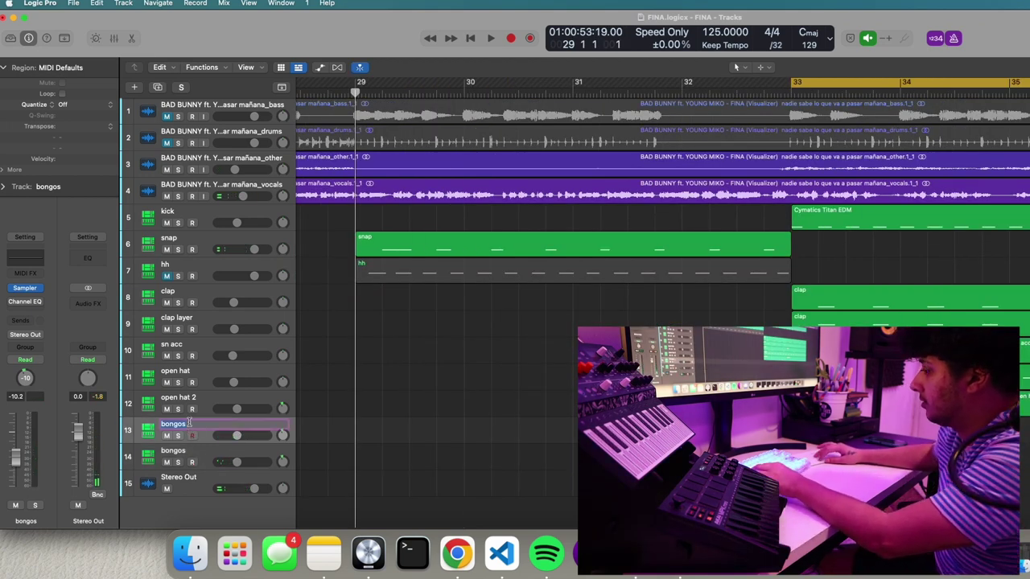
{"action": "key", "text": "Return"}
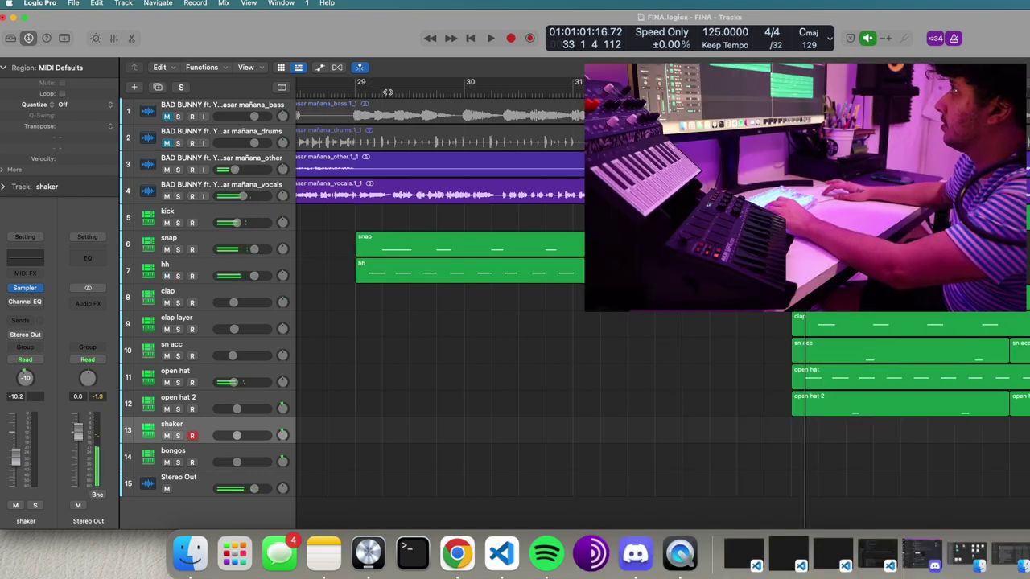
Record a two-bar shaker pattern from bar 29 and repeat it from bar 31.
{"action": "key", "text": "space"}
{"action": "key", "text": "r"}
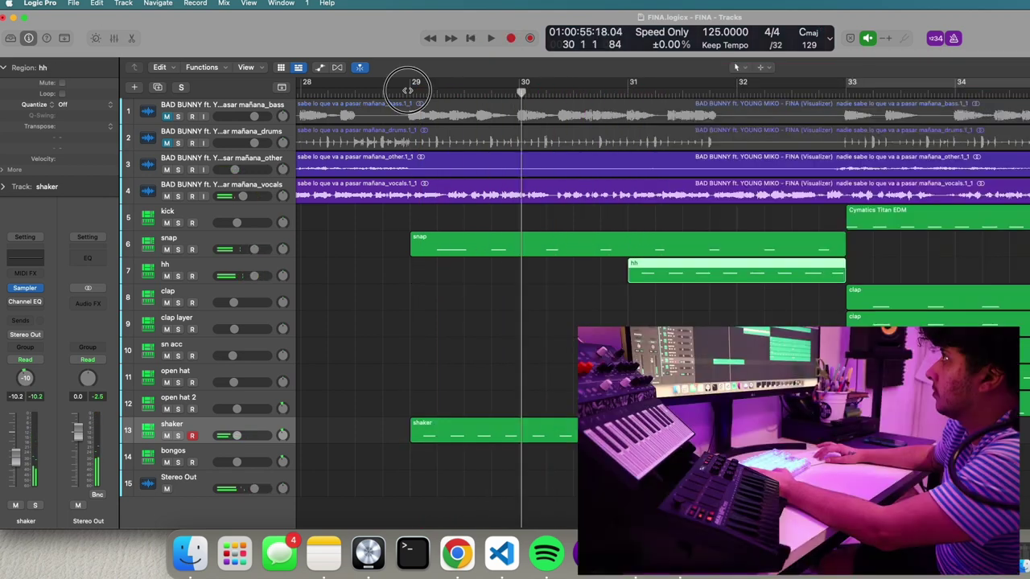
{"action": "key", "text": "space"}
{"action": "left_click", "coordinate": [543, 327]}
{"action": "left_click", "coordinate": [475, 430]}
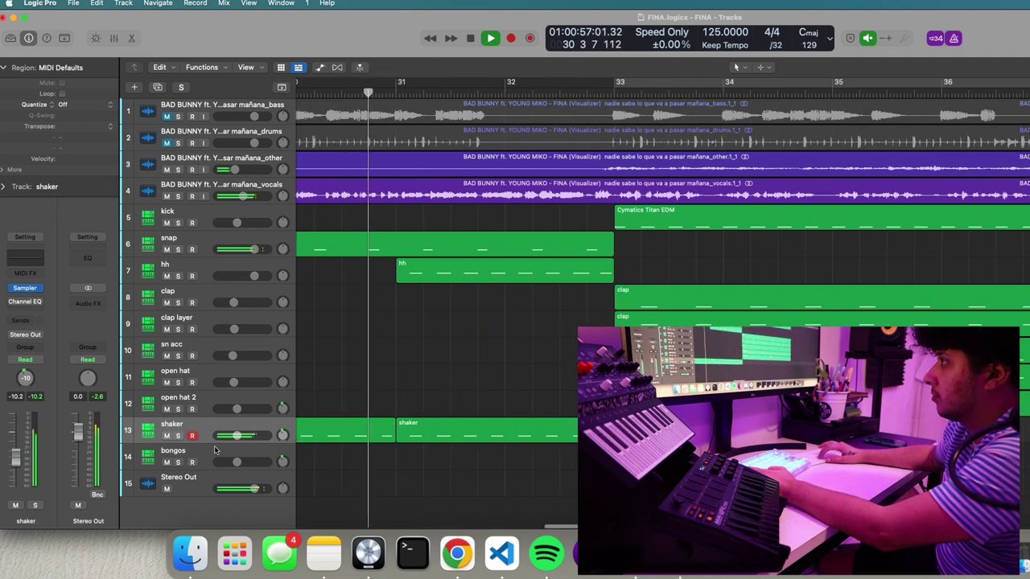
{"action": "left_click", "coordinate": [223, 270]}
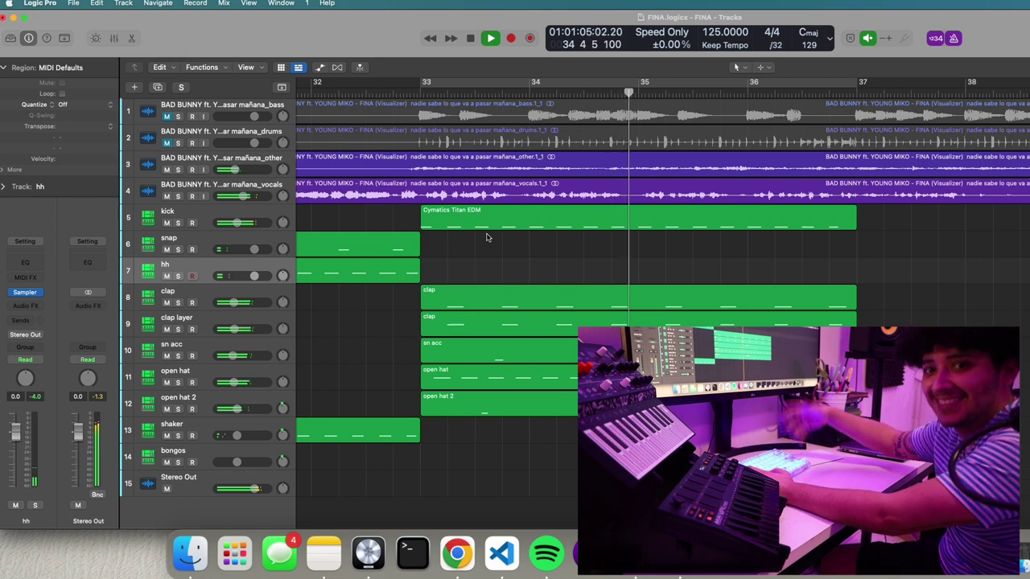
Turn on the loop over bars 33 to 36 and record a part on a copy of the bongos track named "timbal".
{"action": "key", "text": "c"}
{"action": "key", "text": "super+d"}
{"action": "key", "text": "space"}
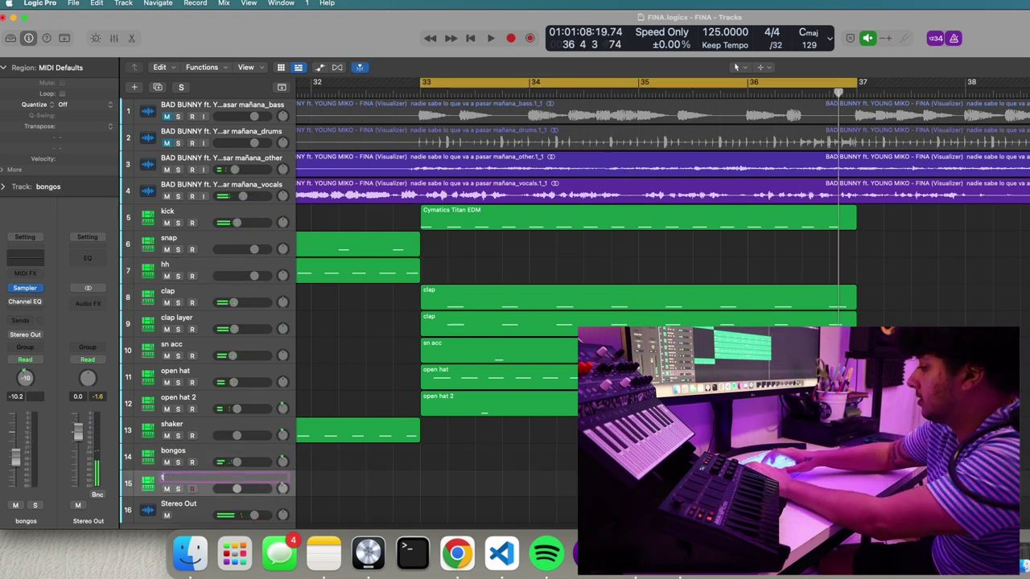
{"action": "key", "text": "Return"}
{"action": "key", "text": "r"}
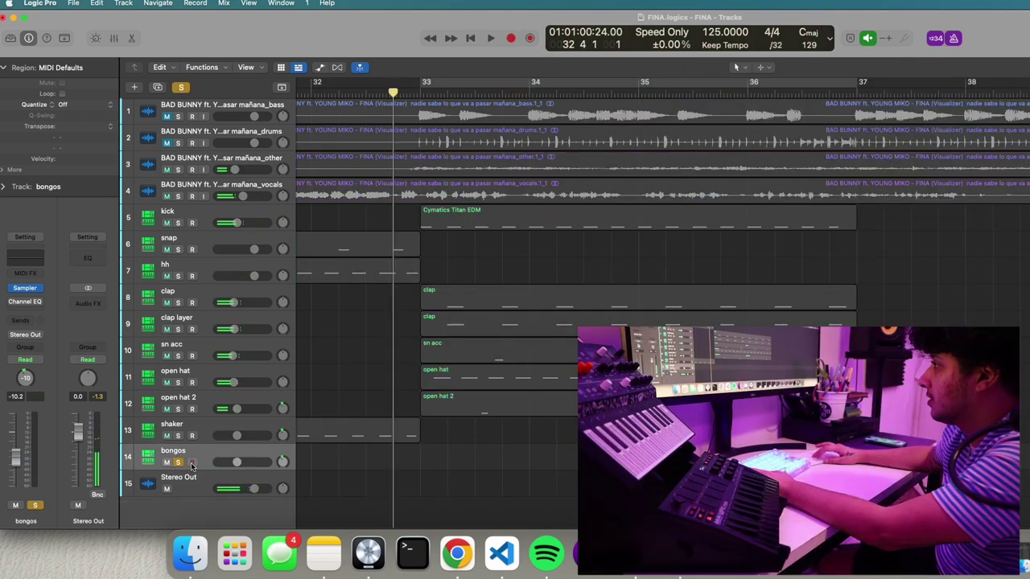
Unsolo the bongos track and record a bongo pattern on it over bars 33 to 36.
{"action": "left_click", "coordinate": [177, 463]}
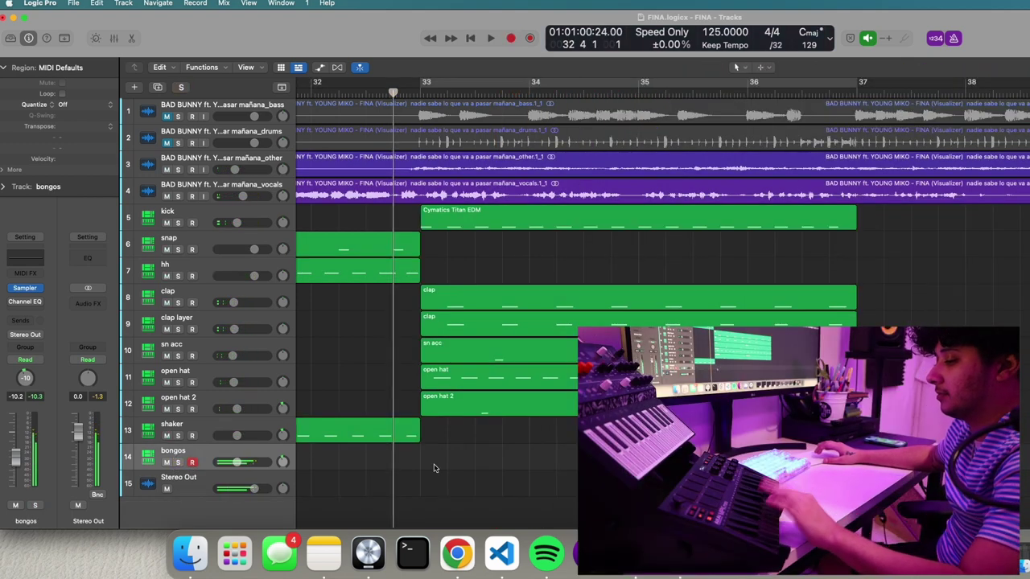
{"action": "key", "text": "r"}
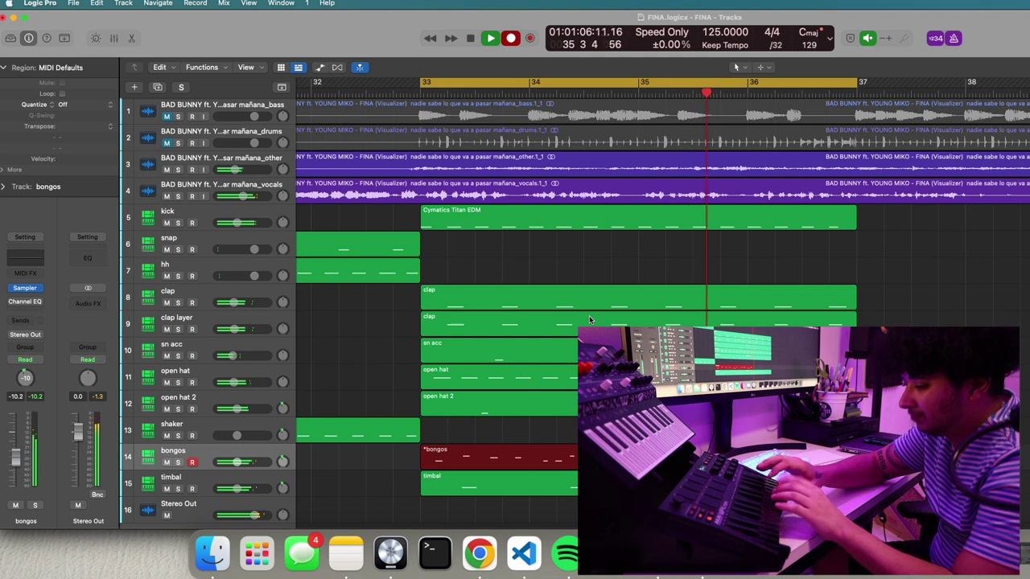
{"action": "key", "text": "space"}
Vary the velocities of the four bongo notes in bar 33, making the first and third notes the softest.
{"action": "key", "text": "p"}
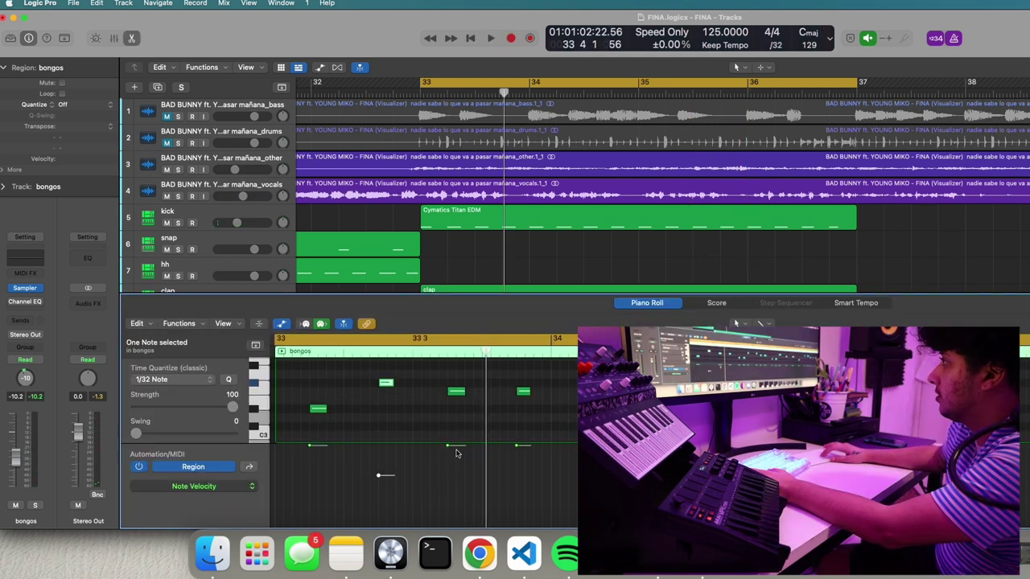
{"action": "left_click_drag", "start_coordinate": [455, 456], "coordinate": [455, 461]}
{"action": "left_click_drag", "start_coordinate": [523, 446], "coordinate": [528, 491]}
{"action": "left_click_drag", "start_coordinate": [322, 446], "coordinate": [321, 488]}
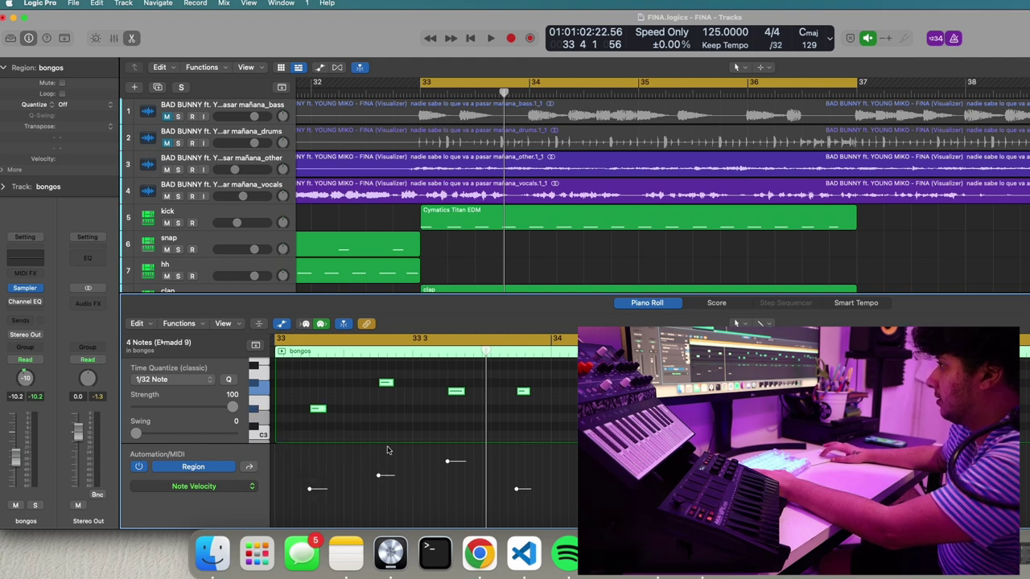
{"action": "left_click_drag", "start_coordinate": [386, 474], "coordinate": [386, 453]}
{"action": "left_click_drag", "start_coordinate": [455, 461], "coordinate": [455, 481]}
{"action": "left_click_drag", "start_coordinate": [523, 491], "coordinate": [522, 456]}
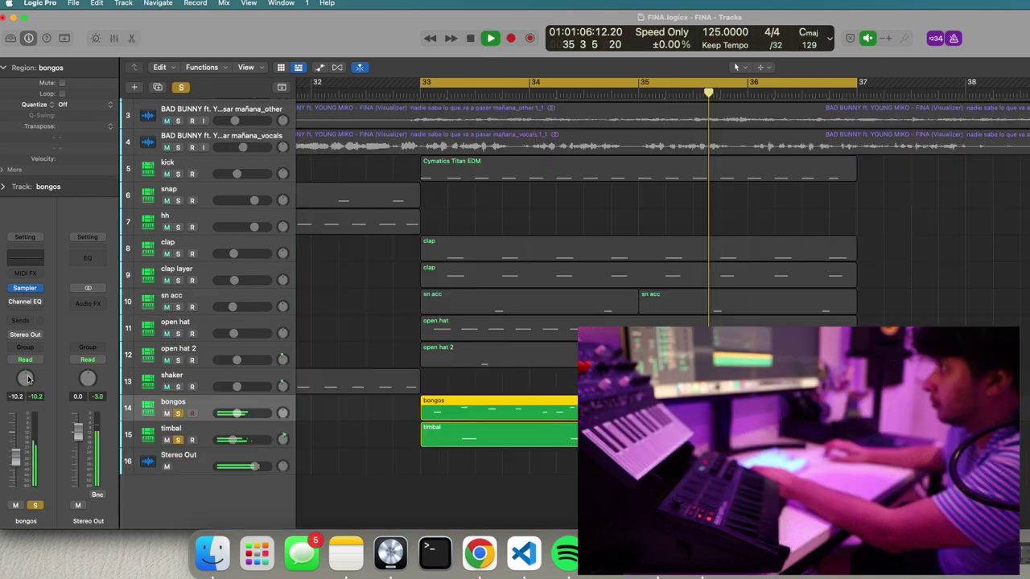
Replace the Channel EQ on the bongos track with a Tremolo set to rate 1/2 and depth 22%.
{"action": "key", "text": "space"}
{"action": "left_click", "coordinate": [37, 303]}
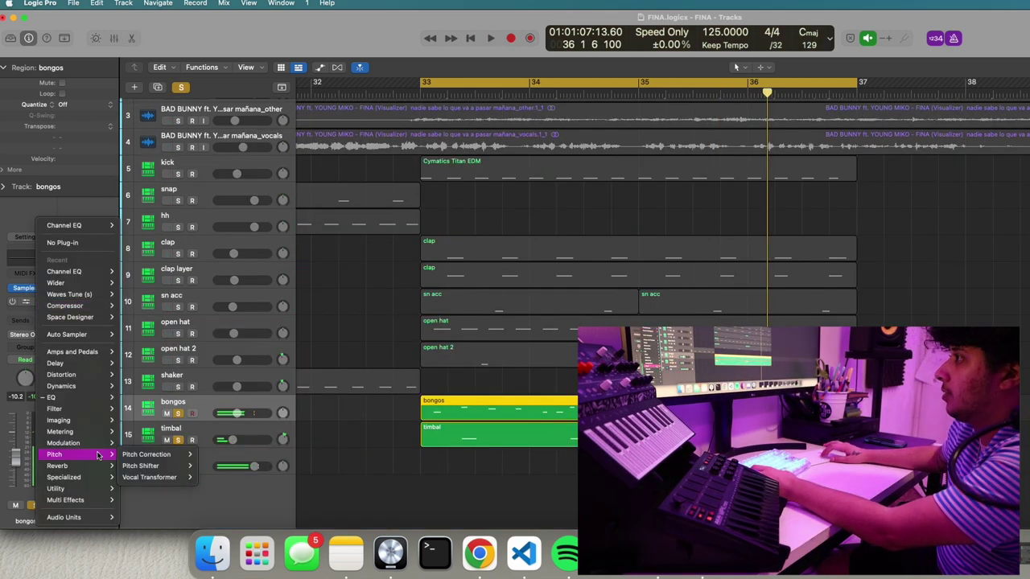
{"action": "mouse_move", "coordinate": [98, 443]}
{"action": "mouse_move", "coordinate": [161, 518]}
{"action": "left_click", "coordinate": [213, 516]}
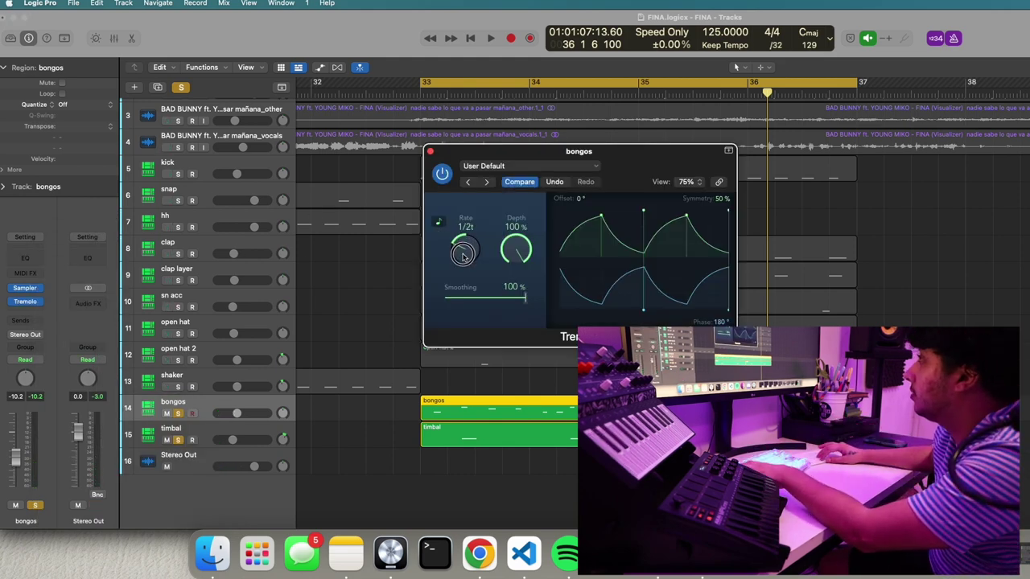
{"action": "left_click_drag", "start_coordinate": [515, 251], "coordinate": [522, 367]}
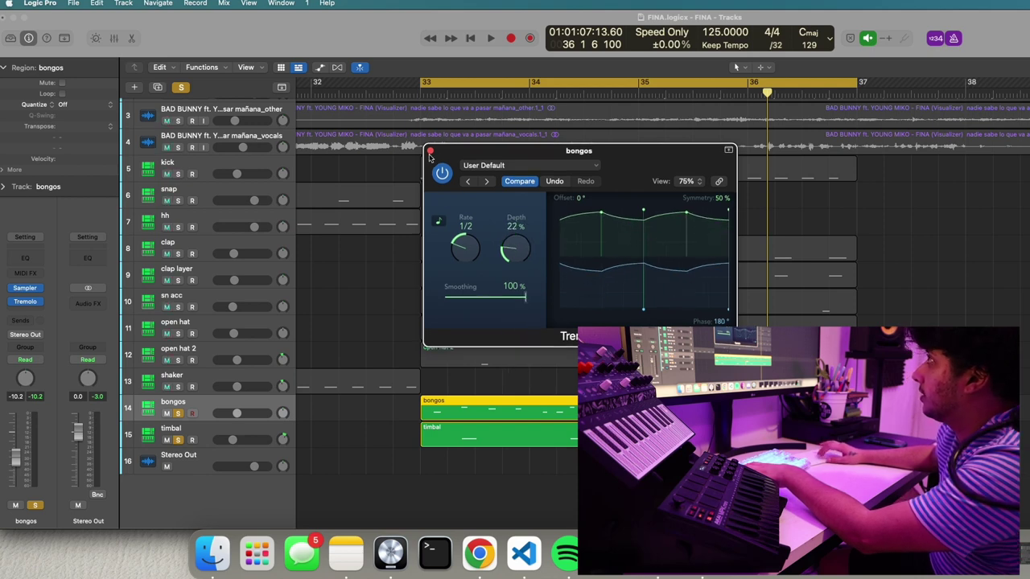
{"action": "left_click", "coordinate": [429, 151]}
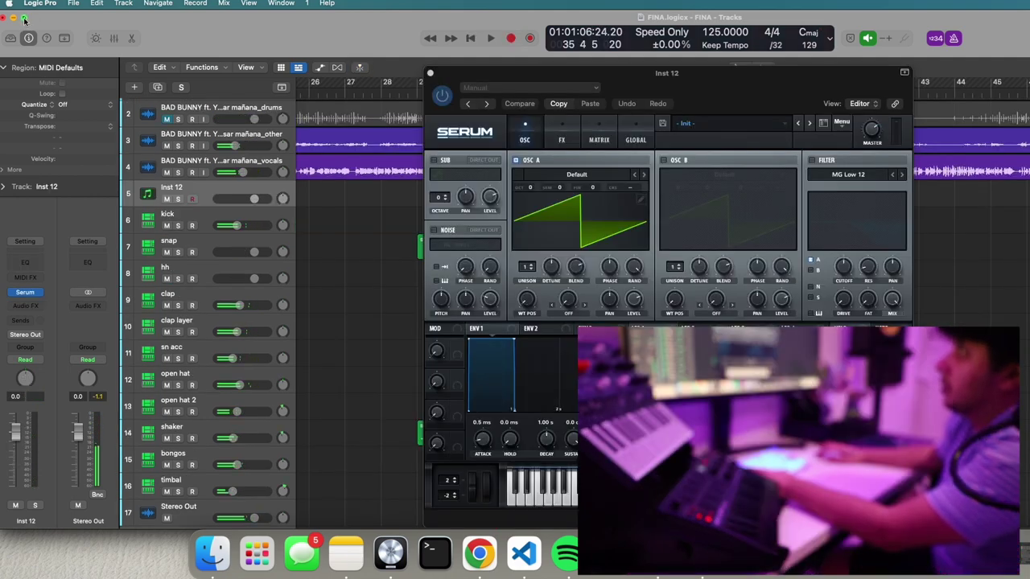
Load the FSS_RKSTE2_BASS_Melodic preset into Serum on the Inst 12 track and record a bass line over bars 33 to 36.
{"action": "left_click", "coordinate": [25, 18]}
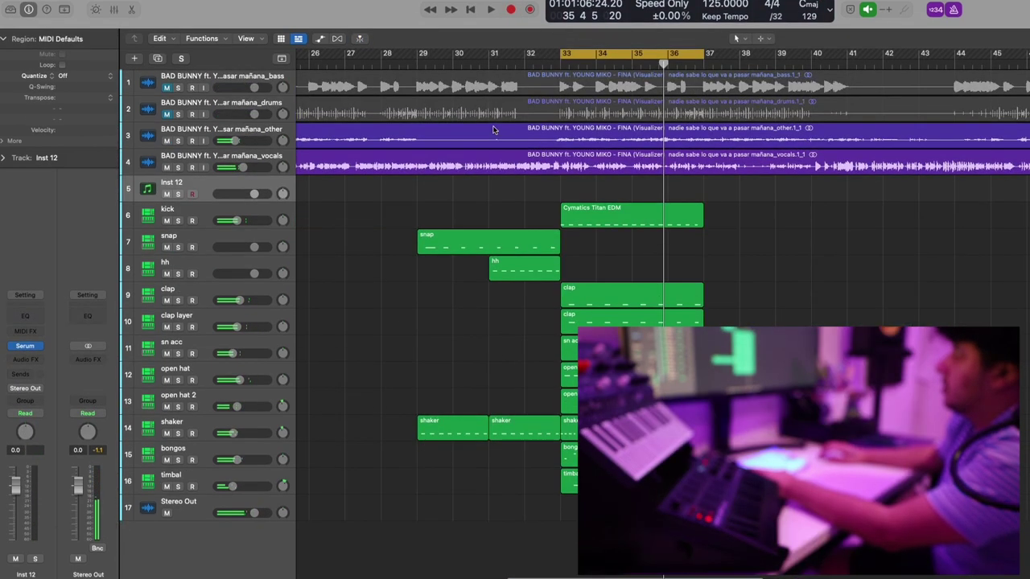
{"action": "left_click_drag", "start_coordinate": [668, 78], "coordinate": [267, 78]}
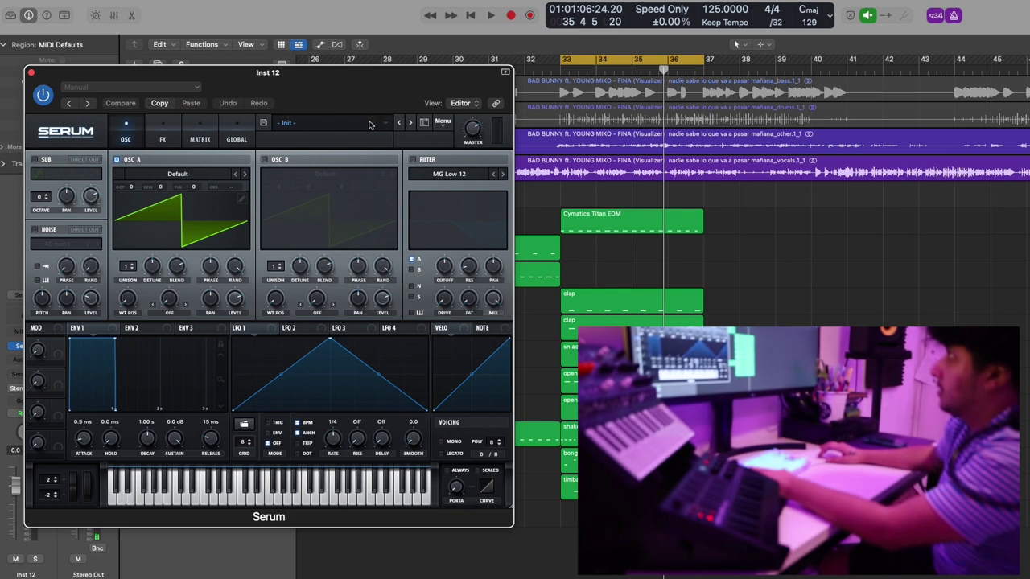
{"action": "left_click", "coordinate": [322, 122]}
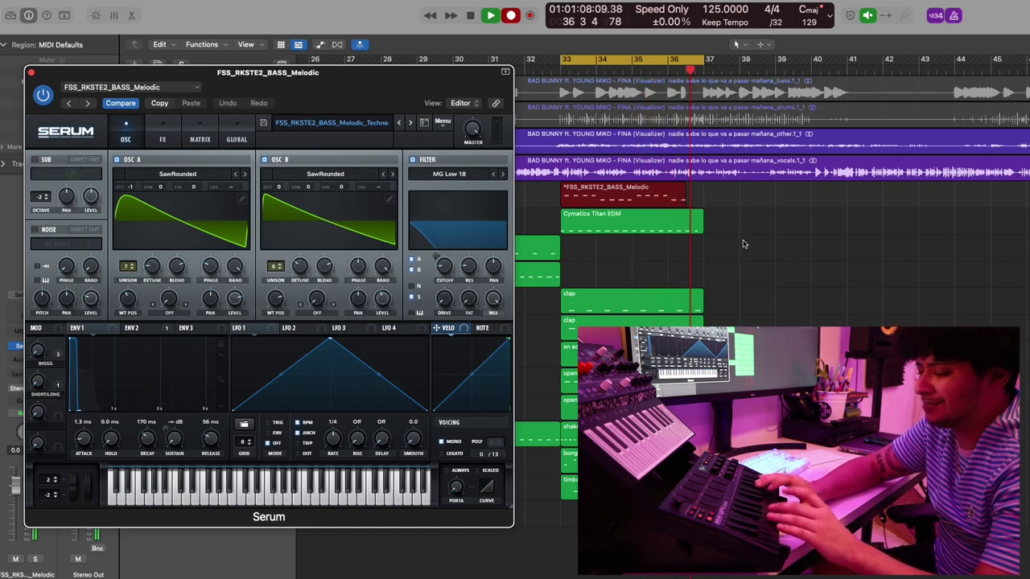
{"action": "key", "text": "space"}
Examine the lead presets in Serum's Splice folder for the empty bass track, then close the plug-in.
{"action": "key", "text": "v"}
{"action": "left_click", "coordinate": [28, 345]}
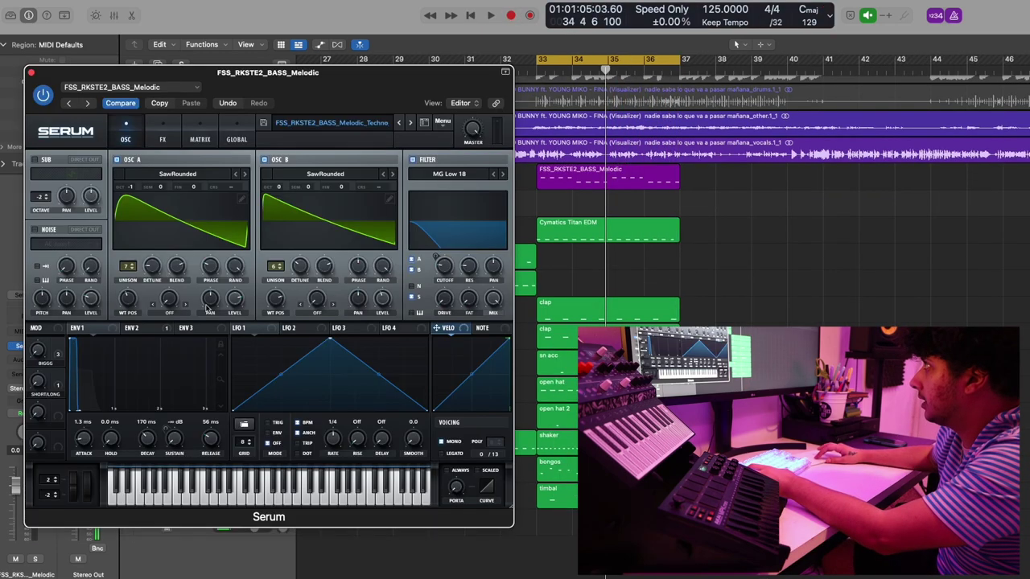
{"action": "left_click", "coordinate": [312, 123]}
{"action": "mouse_move", "coordinate": [354, 231]}
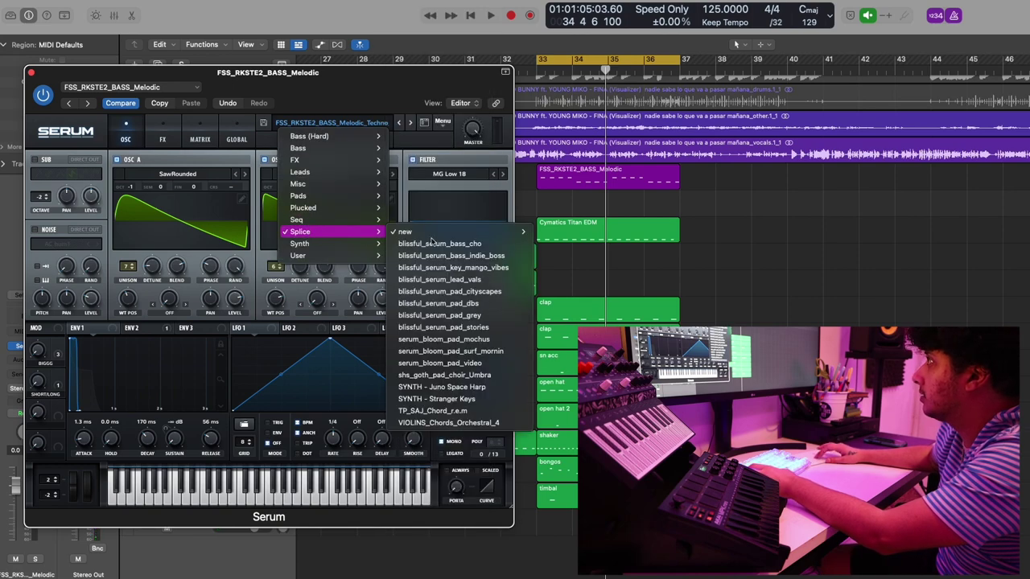
{"action": "mouse_move", "coordinate": [472, 233]}
{"action": "mouse_move", "coordinate": [584, 246]}
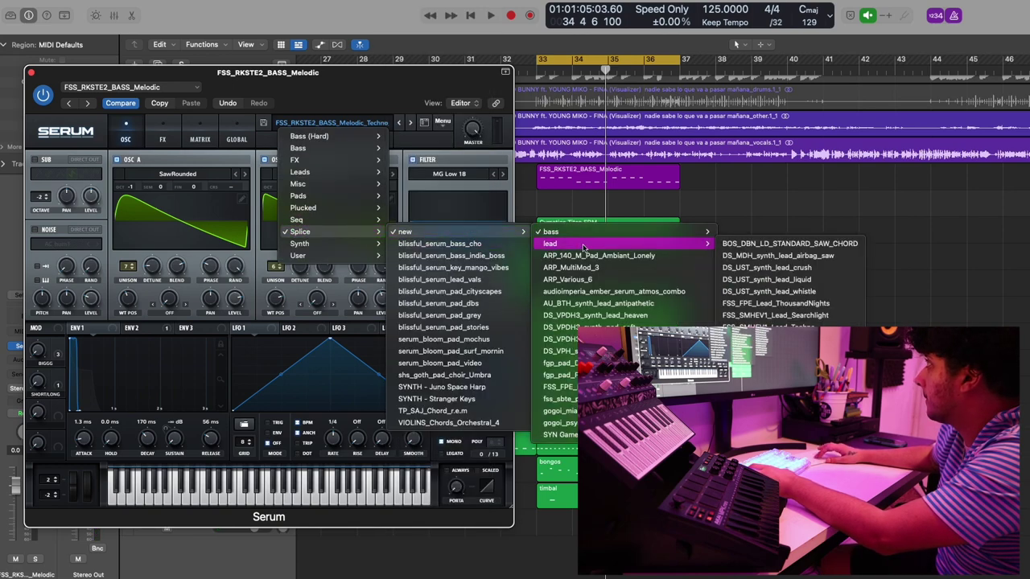
{"action": "key", "text": "Escape"}
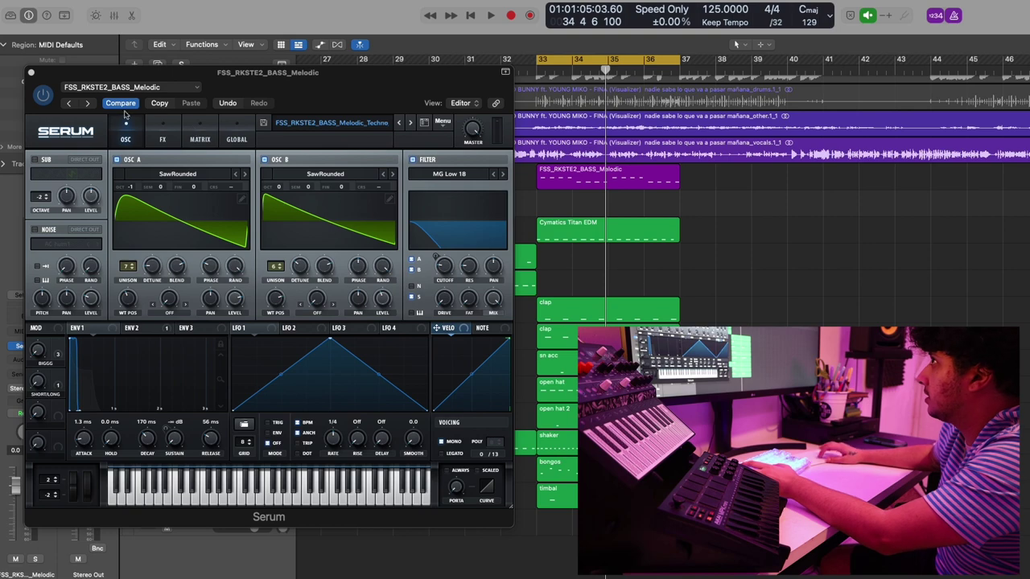
{"action": "left_click", "coordinate": [32, 73]}
Solo the "other" stem track and play it back with the whole song in view.
{"action": "left_click", "coordinate": [179, 128]}
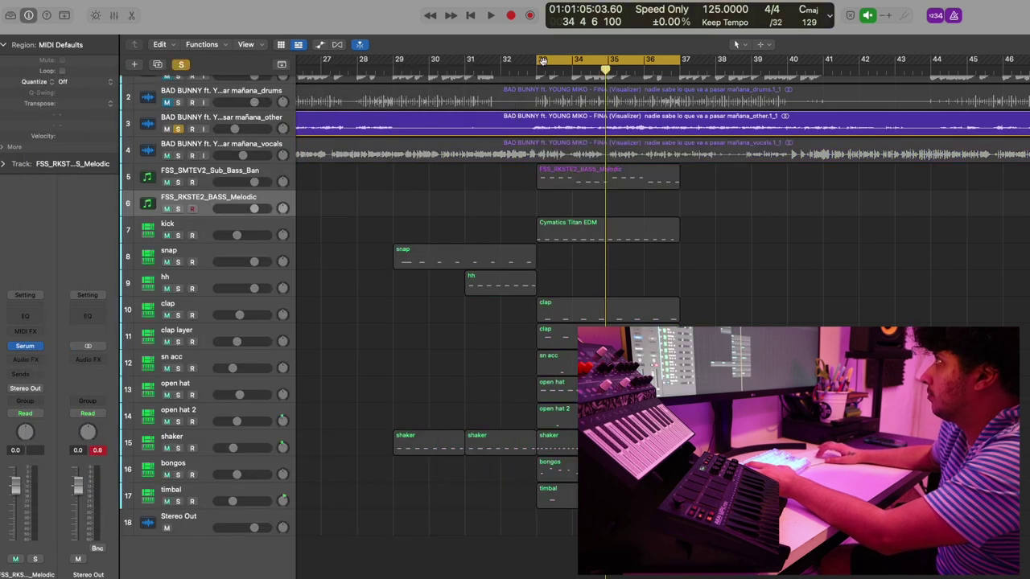
{"action": "key", "text": "super+Left"}
{"action": "key", "text": "super+Left"}
{"action": "left_click", "coordinate": [594, 72]}
{"action": "key", "text": "space"}
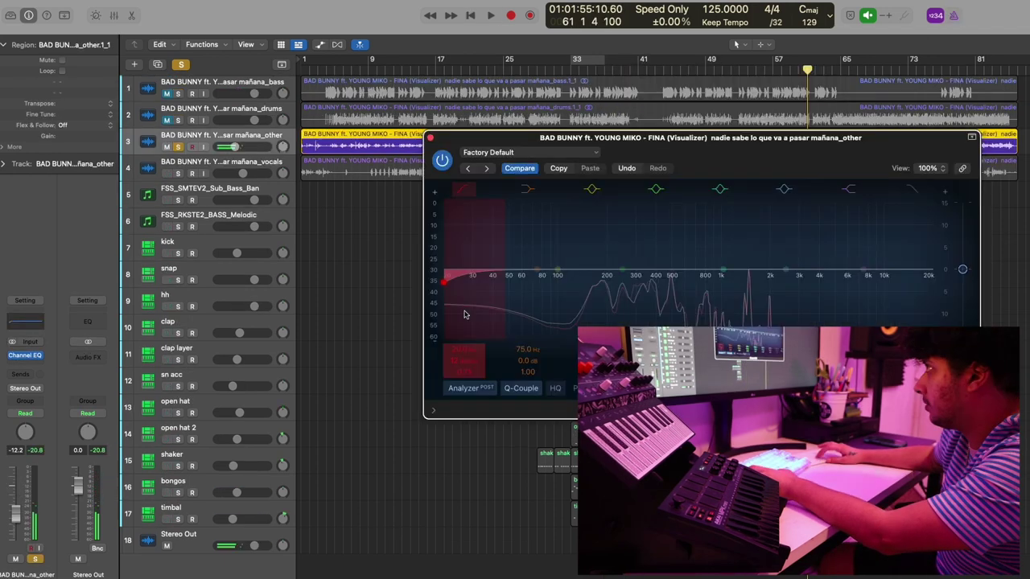
Apply a Channel EQ low cut at 145 Hz, 18 dB/oct, plus a high cut to the "other" stem, and unsolo it.
{"action": "mouse_move", "coordinate": [464, 313]}
{"action": "left_mouse_down"}
{"action": "mouse_move", "coordinate": [546, 306]}
{"action": "mouse_move", "coordinate": [535, 281]}
{"action": "mouse_move", "coordinate": [583, 282]}
{"action": "left_mouse_up"}
{"action": "key", "text": "space"}
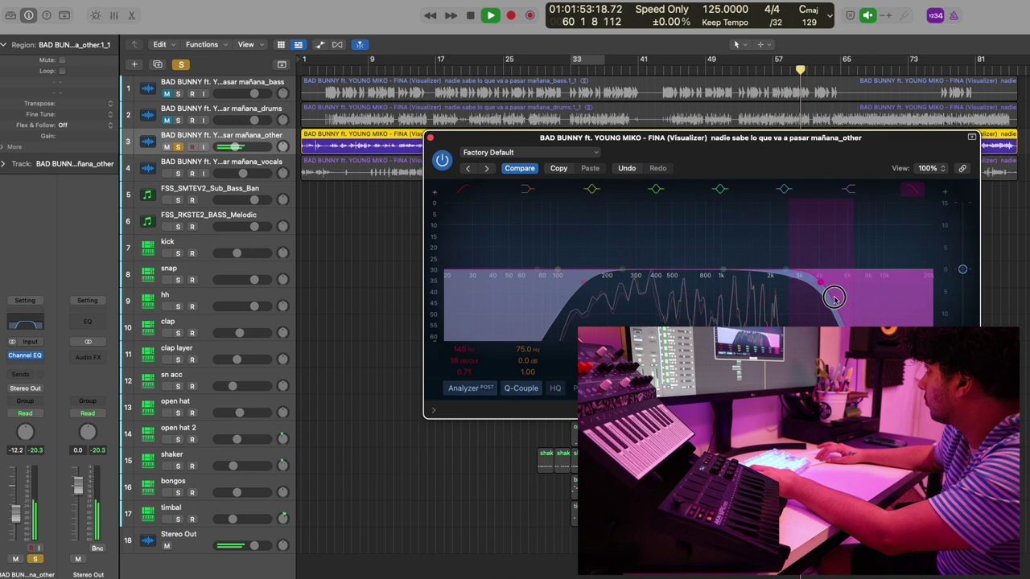
{"action": "left_click", "coordinate": [430, 138]}
{"action": "left_click", "coordinate": [441, 218]}
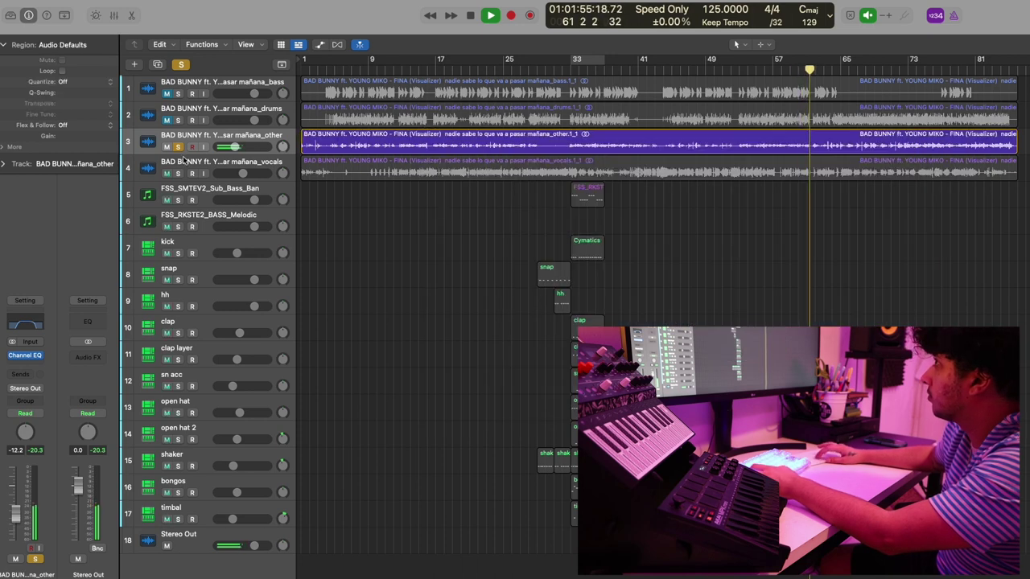
{"action": "left_click", "coordinate": [178, 147]}
{"action": "key", "text": "space"}
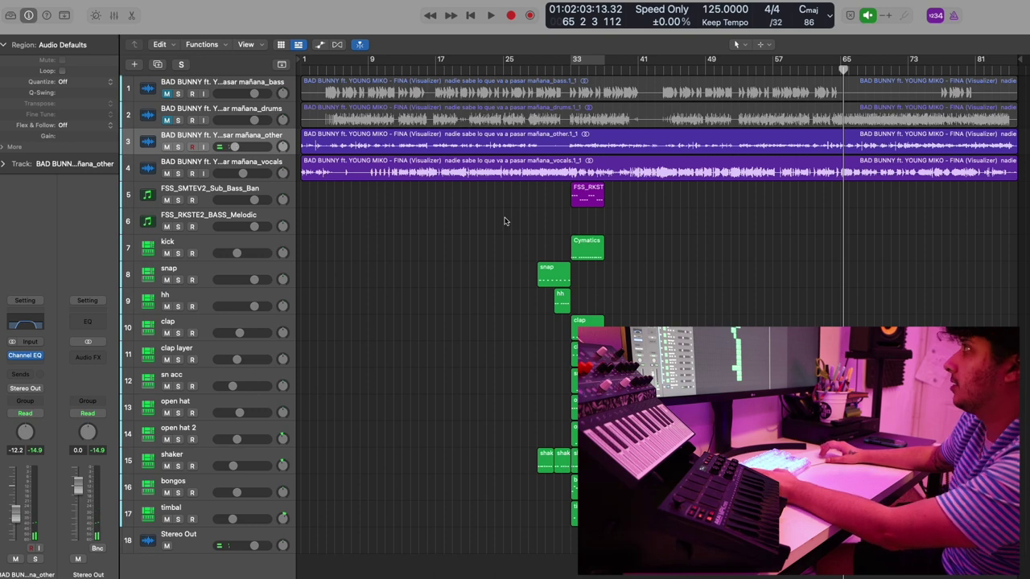
Duplicate the muted FSS_SMHEV1_Lead_Techno track, creating an empty Serum track above the kick.
{"action": "left_click", "coordinate": [559, 276]}
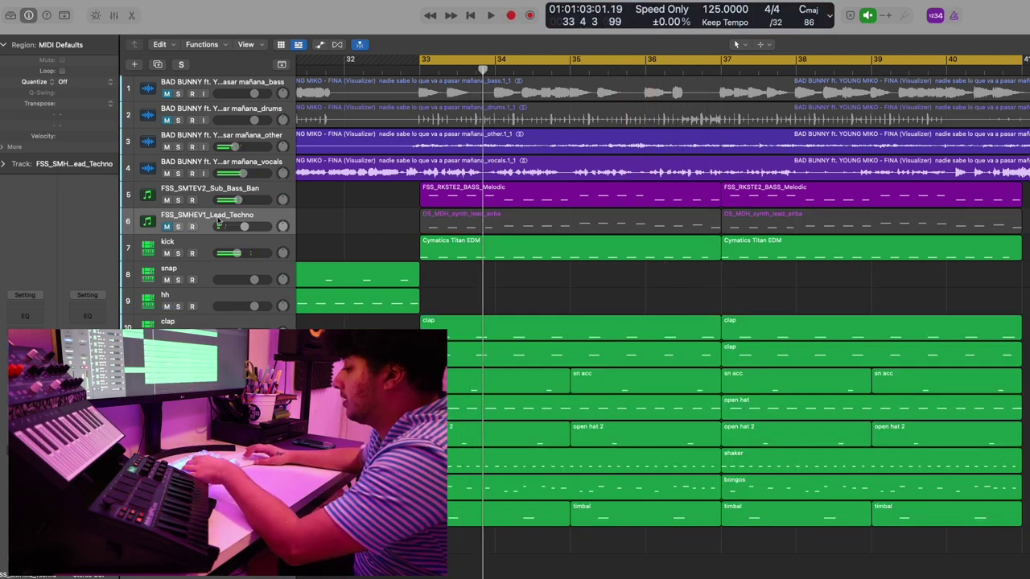
{"action": "left_click", "coordinate": [212, 223]}
{"action": "key", "text": "super+d"}
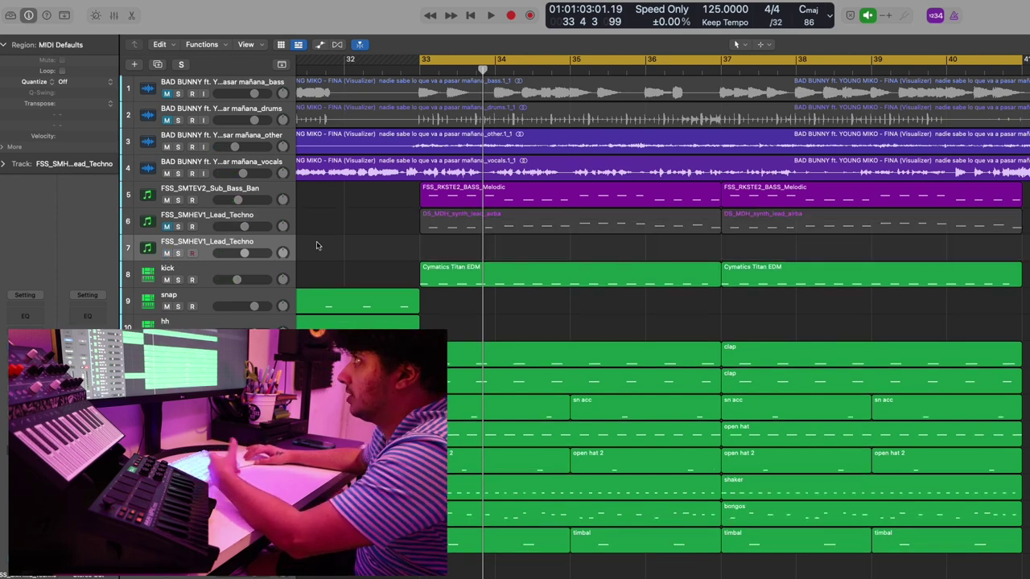
Open Serum on the duplicated lead track and load the fgp_pad_Funk House preset from the preset list.
{"action": "key", "text": "super+Left"}
{"action": "key", "text": "super+Left"}
{"action": "key", "text": "super+Left"}
{"action": "key", "text": "super+Right"}
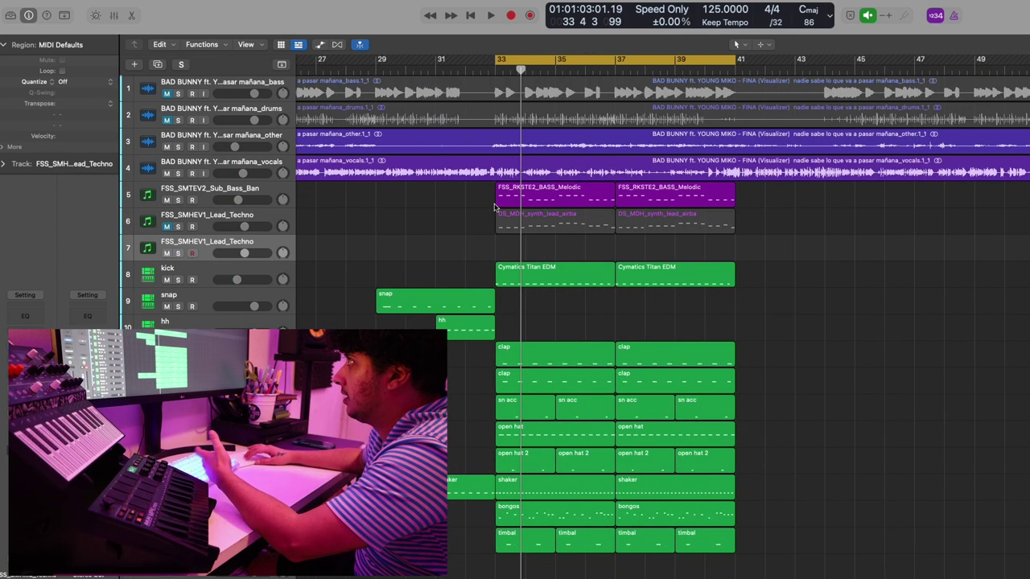
{"action": "key", "text": "super+Right"}
{"action": "key", "text": "super+Left"}
{"action": "key", "text": "super+Left"}
{"action": "key", "text": "super+Right"}
{"action": "left_click", "coordinate": [676, 69]}
{"action": "scroll", "coordinate": [708, 177], "scroll_direction": "right", "scroll_amount": 5}
{"action": "left_click", "coordinate": [177, 174]}
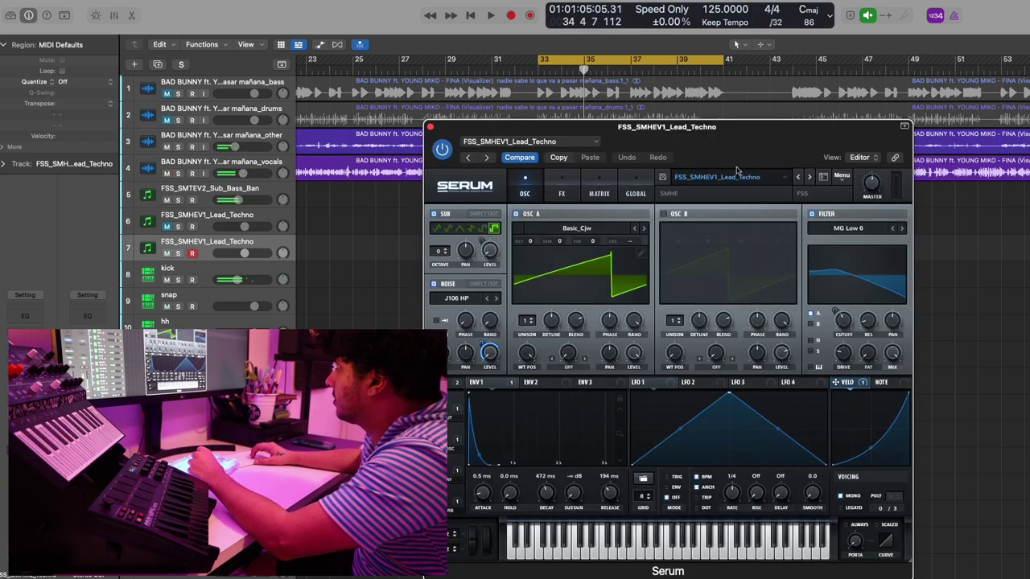
{"action": "left_click", "coordinate": [733, 176]}
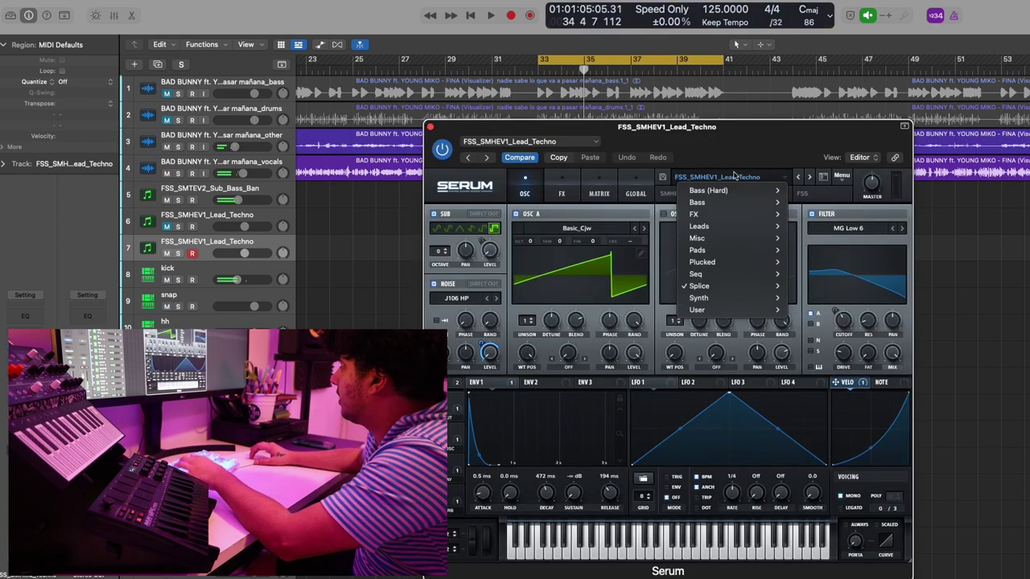
{"action": "mouse_move", "coordinate": [744, 286]}
{"action": "mouse_move", "coordinate": [827, 287]}
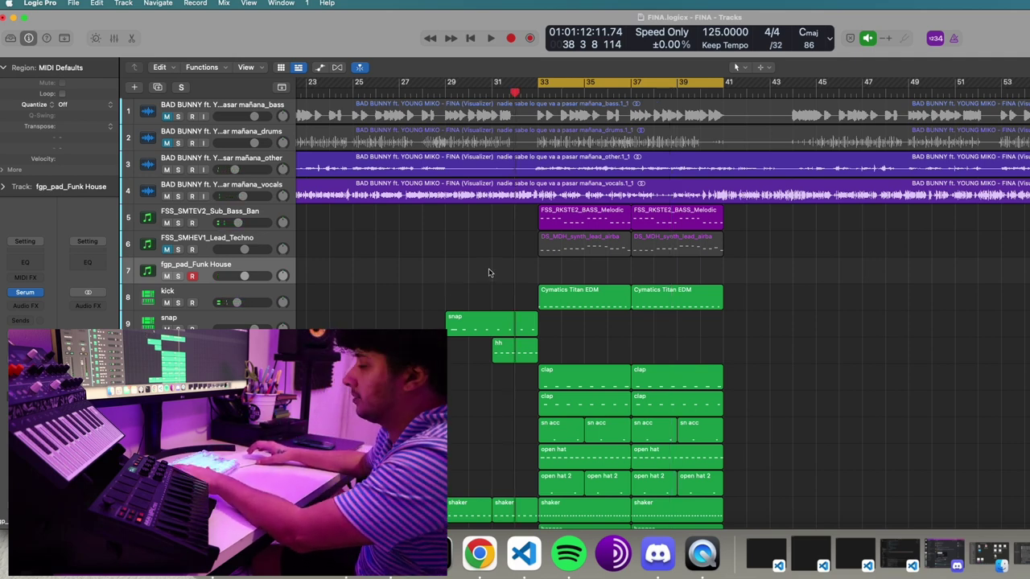
Record pad chords on the fgp_pad_Funk House track over bars 33 to 36.
{"action": "key", "text": "r"}
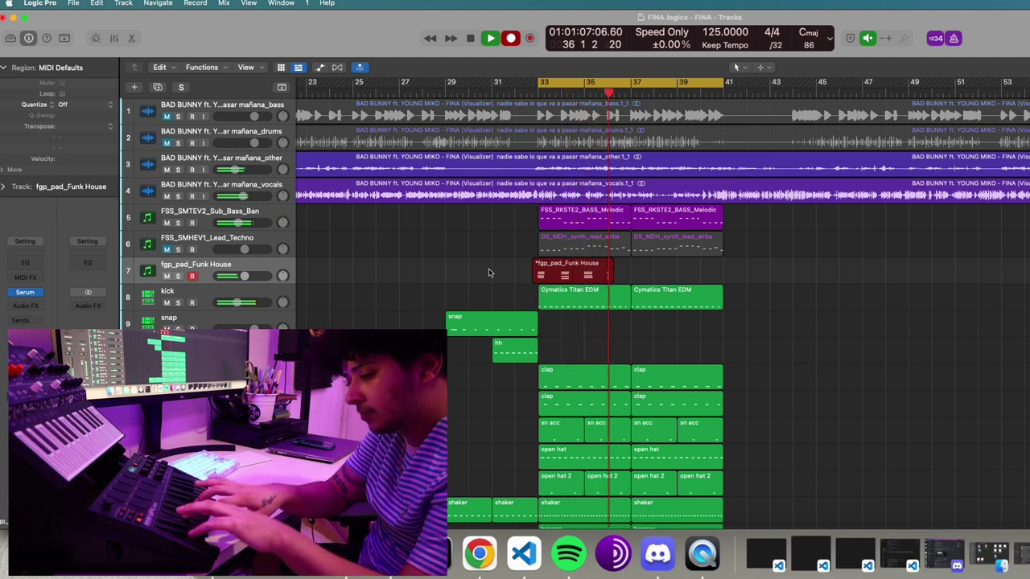
{"action": "key", "text": "space"}
{"action": "key", "text": "e"}
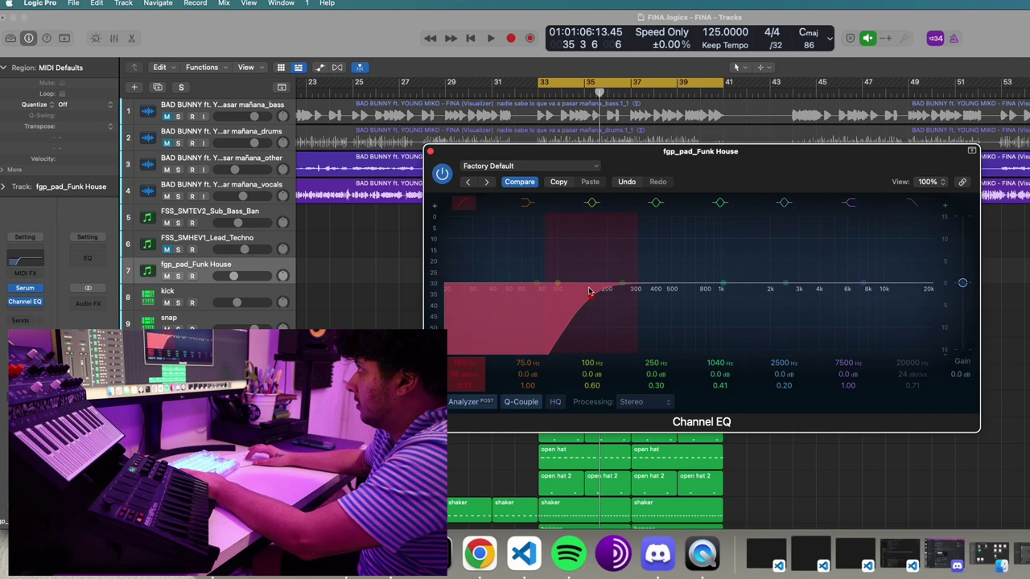
Raise the low cut frequency in the pad's Channel EQ and add the Infected Mushroom Wider plug-in at 24%.
{"action": "left_click_drag", "start_coordinate": [591, 300], "coordinate": [609, 298]}
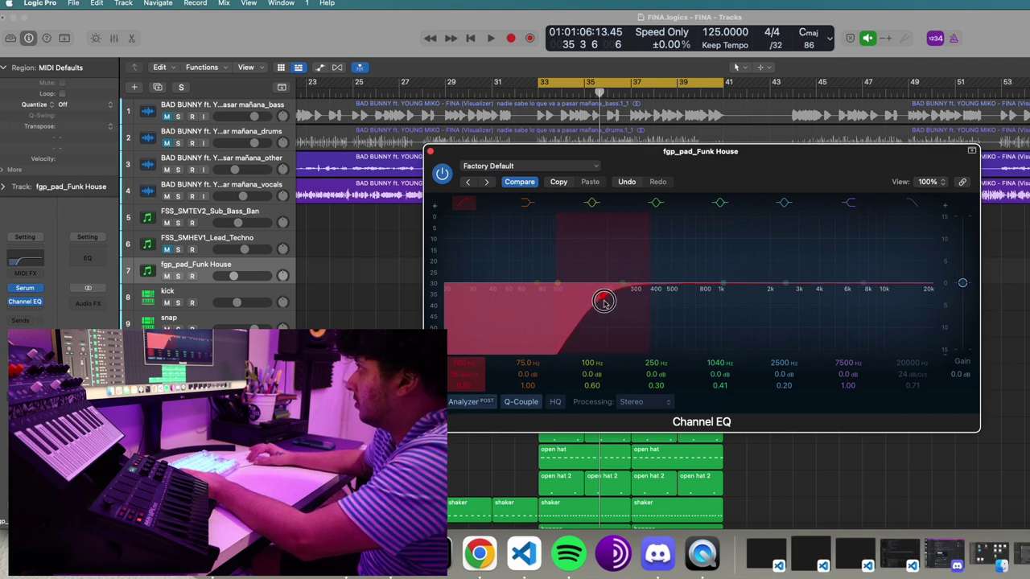
{"action": "key", "text": "space"}
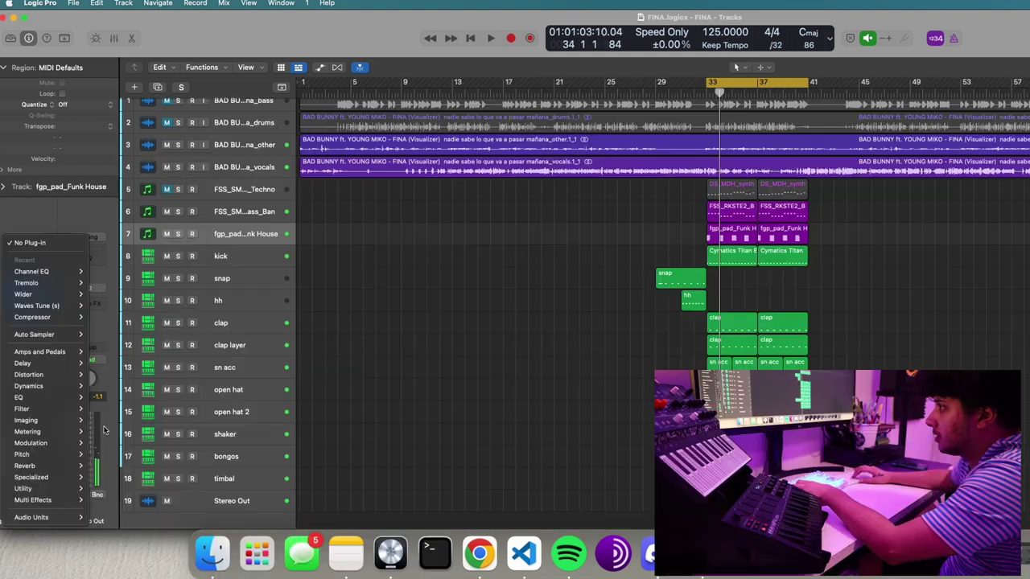
{"action": "mouse_move", "coordinate": [31, 517]}
{"action": "mouse_move", "coordinate": [120, 300]}
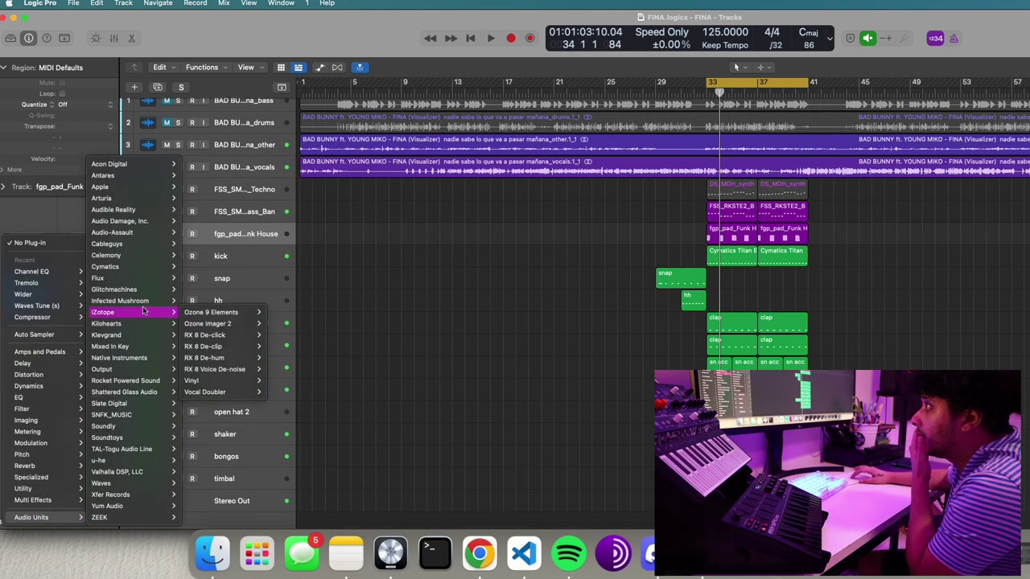
{"action": "left_click", "coordinate": [206, 300]}
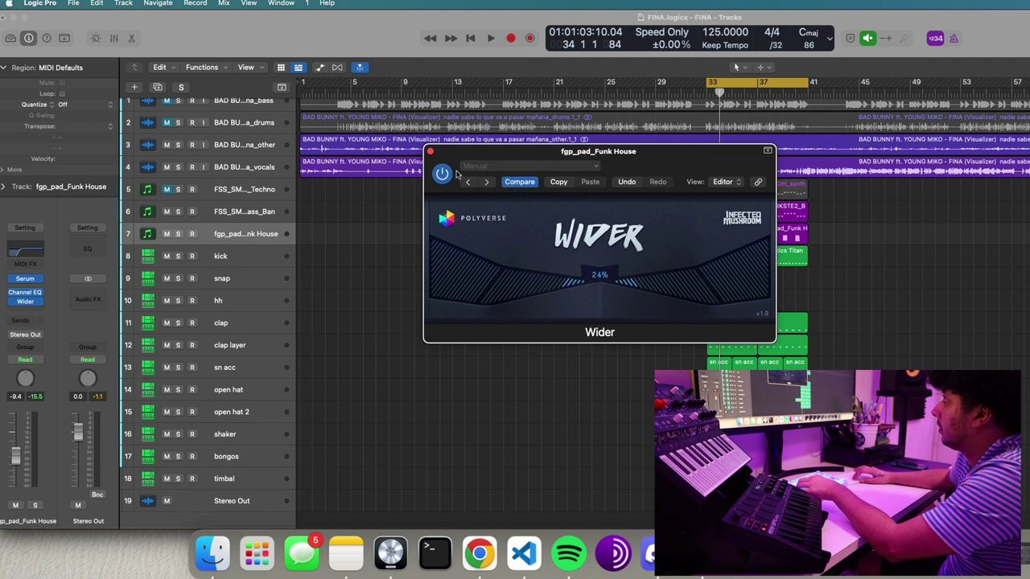
{"action": "left_click", "coordinate": [430, 153]}
Add a stereo Tremolo to the pad track and set its depth to 41% during playback.
{"action": "left_click", "coordinate": [28, 312]}
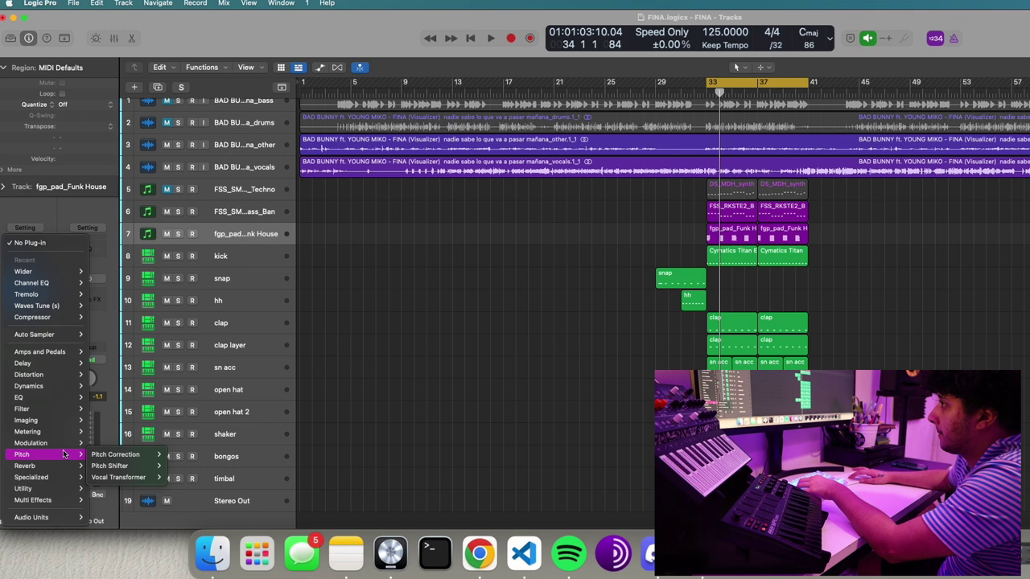
{"action": "mouse_move", "coordinate": [65, 450]}
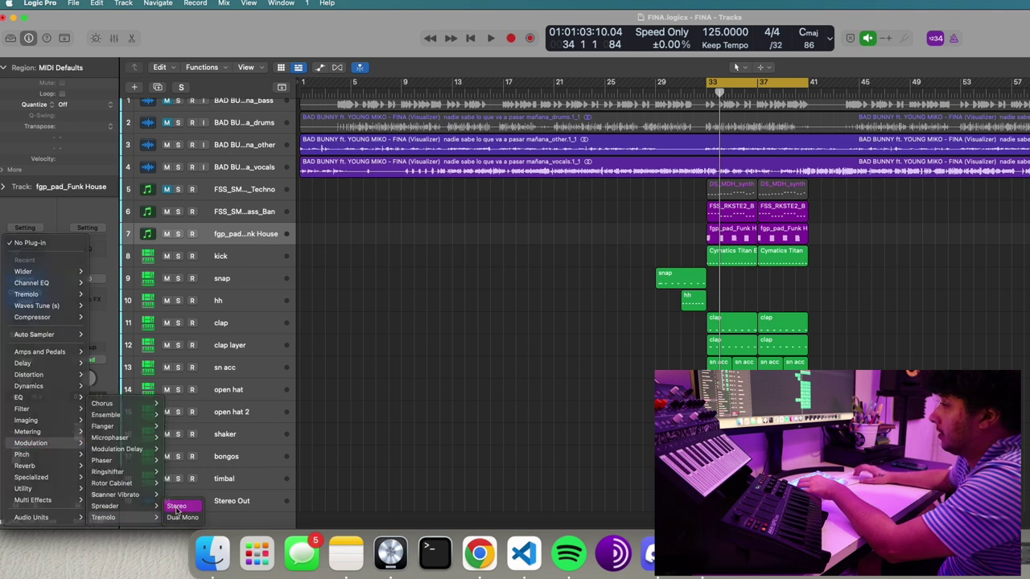
{"action": "left_click", "coordinate": [175, 507]}
{"action": "left_click_drag", "start_coordinate": [511, 254], "coordinate": [510, 347]}
{"action": "key", "text": "space"}
{"action": "left_click_drag", "start_coordinate": [516, 238], "coordinate": [516, 219]}
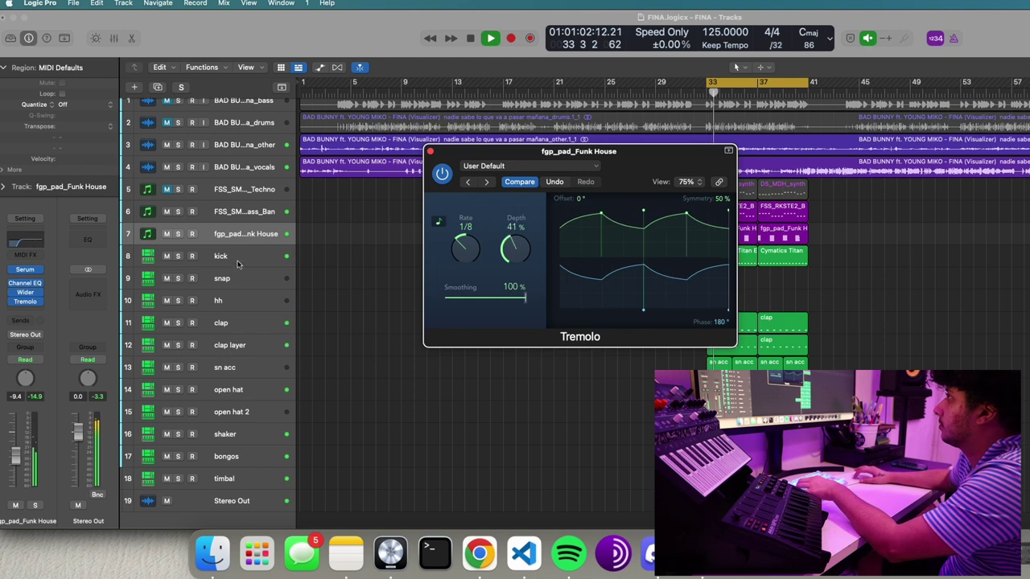
Check the pad in solo, set the Tremolo depth to 58%, close the plug-in and stop playback.
{"action": "left_click", "coordinate": [178, 235]}
{"action": "left_click", "coordinate": [180, 235]}
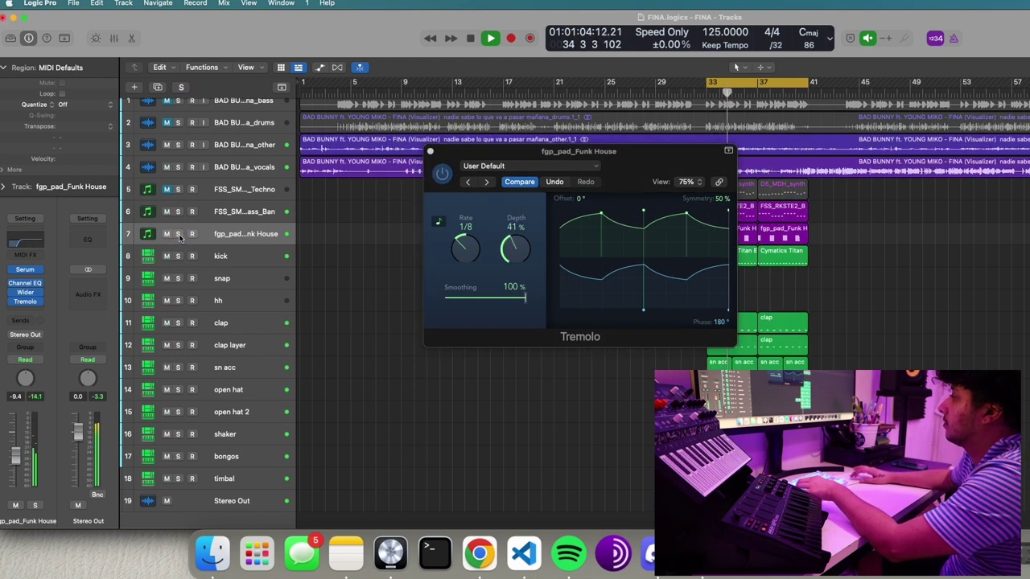
{"action": "left_click_drag", "start_coordinate": [520, 244], "coordinate": [520, 239]}
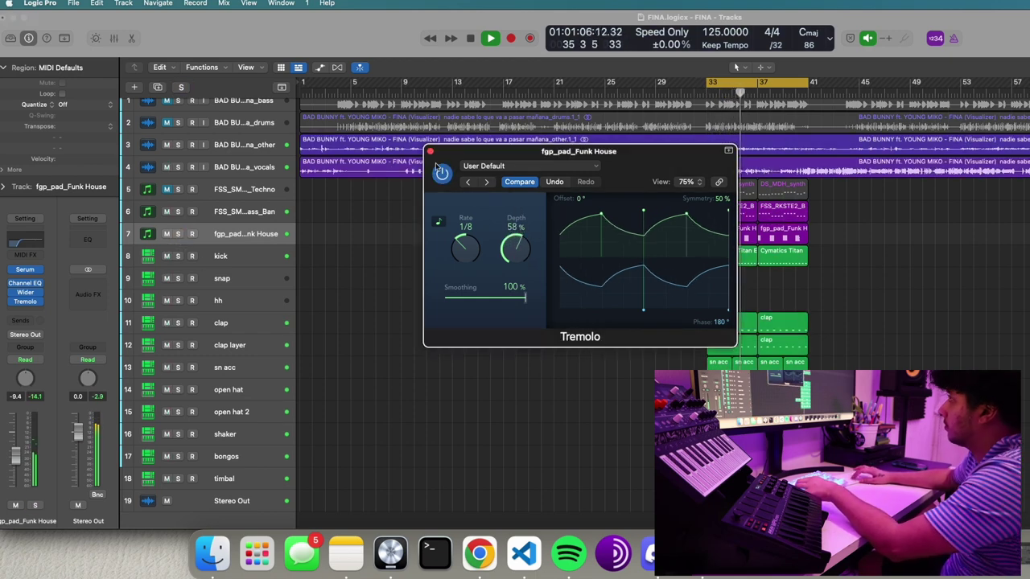
{"action": "left_click", "coordinate": [429, 150]}
{"action": "left_click", "coordinate": [452, 173]}
{"action": "key", "text": "space"}
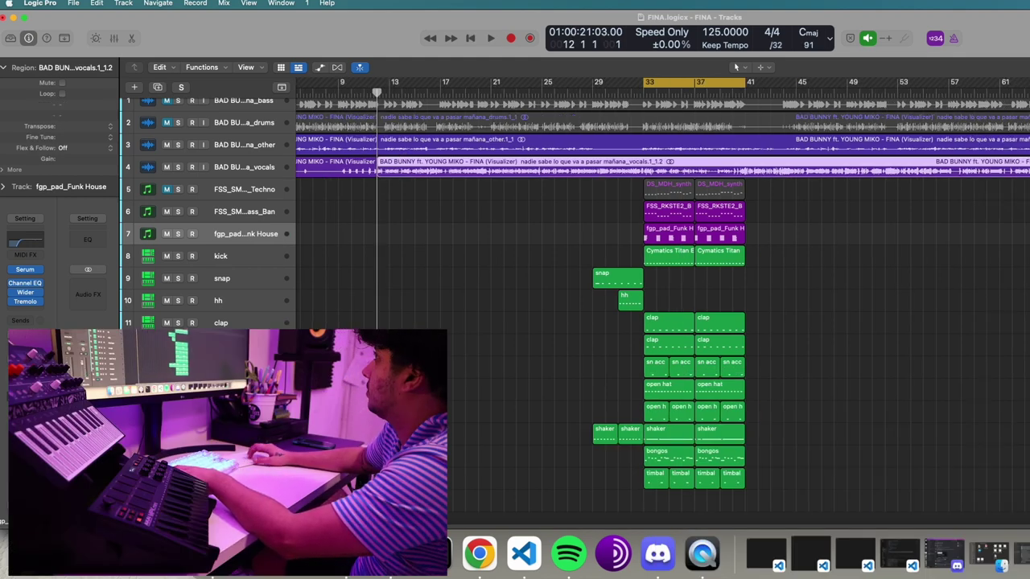
Remove the "other" and vocals stems before bar 12 and split the vocals at bars 33 and 41.
{"action": "left_click_drag", "start_coordinate": [348, 175], "coordinate": [1022, 130]}
{"action": "key", "text": "super+t"}
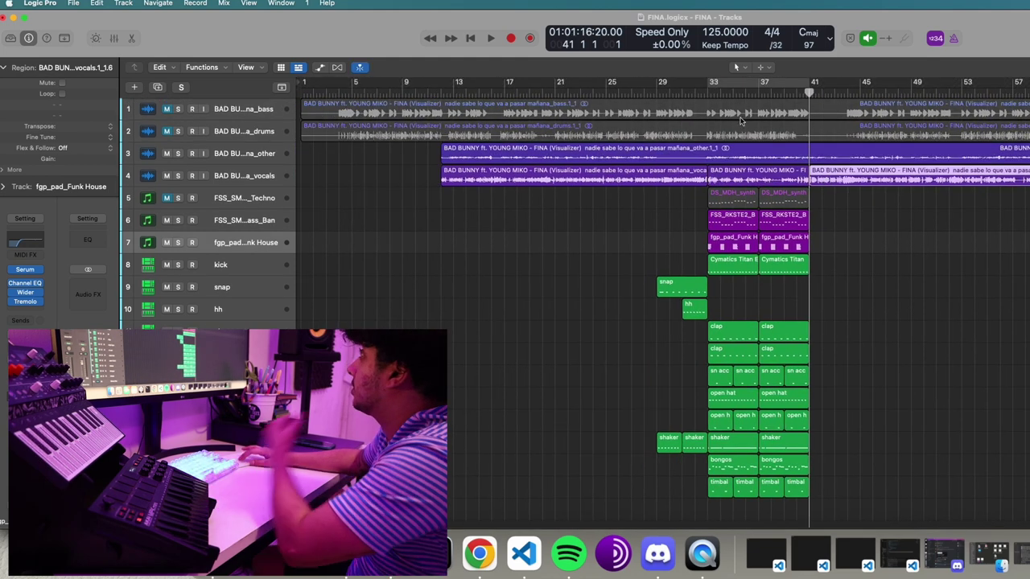
Copy the vocals, synth and drum regions of bars 33 to 40 to bar 1 and play from the start.
{"action": "key", "text": "shift+Return"}
{"action": "left_click", "coordinate": [740, 178]}
{"action": "left_click_drag", "start_coordinate": [690, 202], "coordinate": [877, 522]}
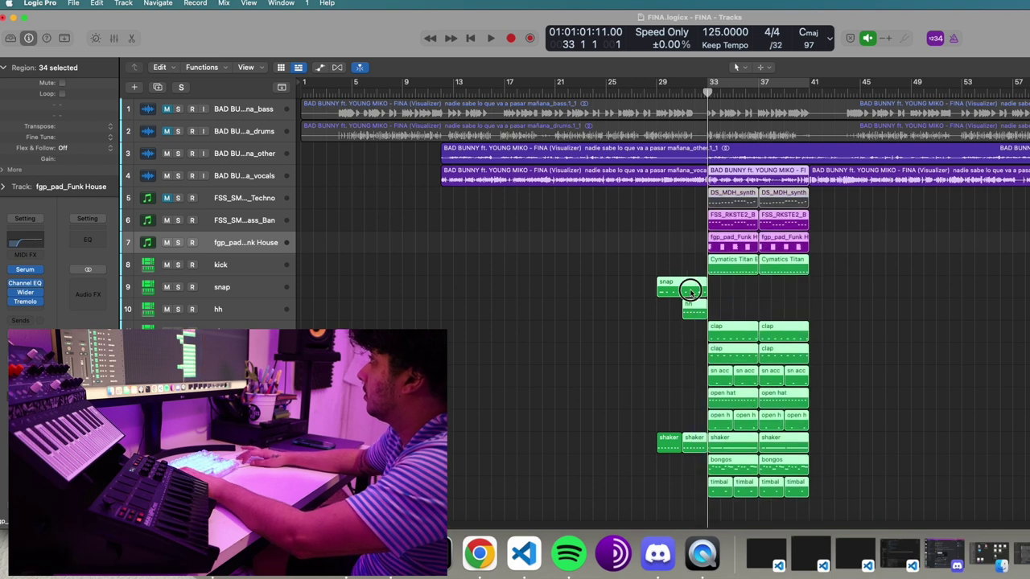
{"action": "left_click_drag", "start_coordinate": [724, 178], "coordinate": [314, 185]}
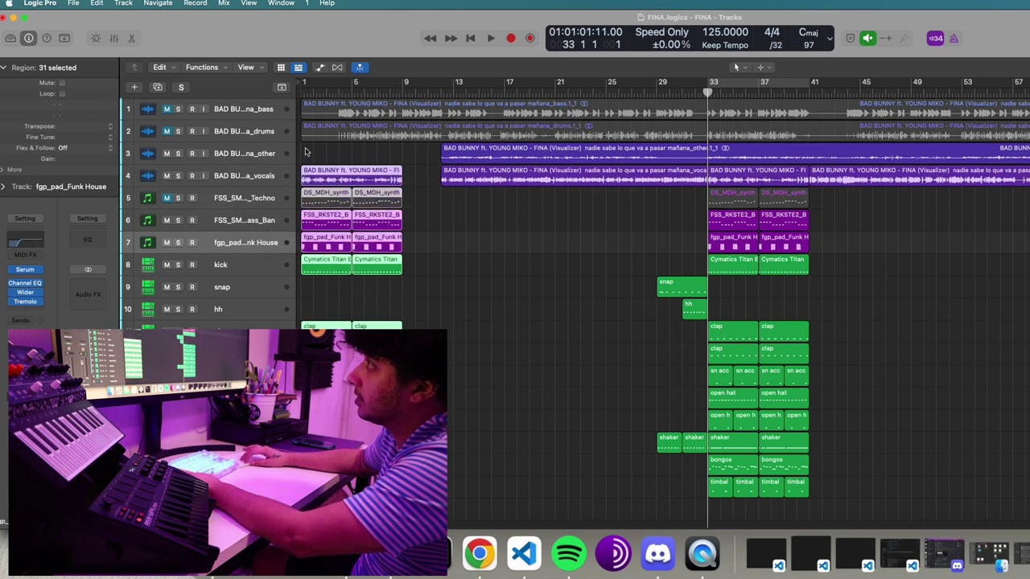
{"action": "left_click", "coordinate": [305, 151]}
{"action": "key", "text": "Return"}
{"action": "key", "text": "space"}
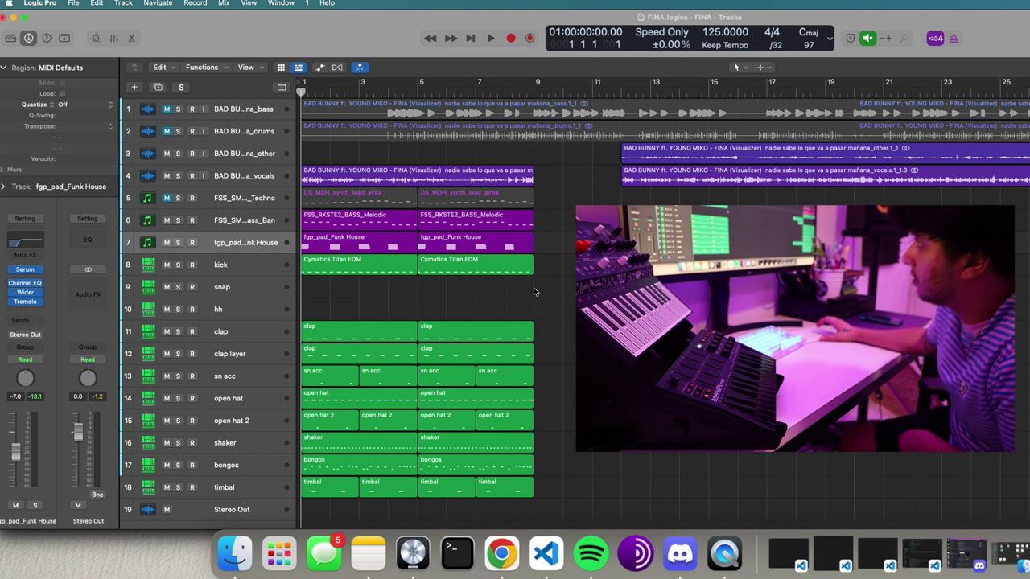
{"action": "left_click", "coordinate": [326, 175]}
{"action": "left_click", "coordinate": [321, 153]}
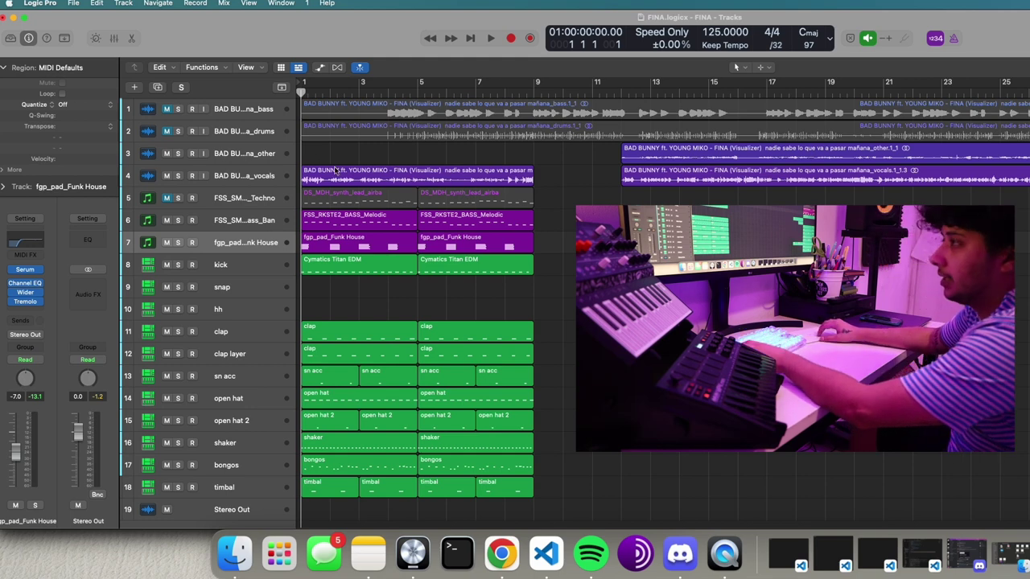
{"action": "scroll", "coordinate": [336, 171], "scroll_direction": "right", "scroll_amount": 2}
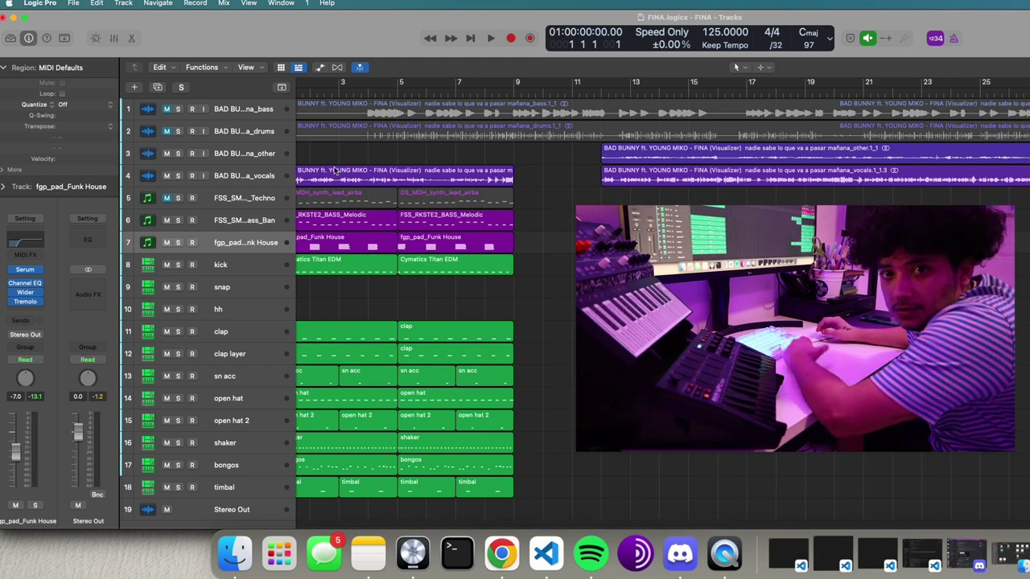
{"action": "scroll", "coordinate": [352, 173], "scroll_direction": "left", "scroll_amount": 2}
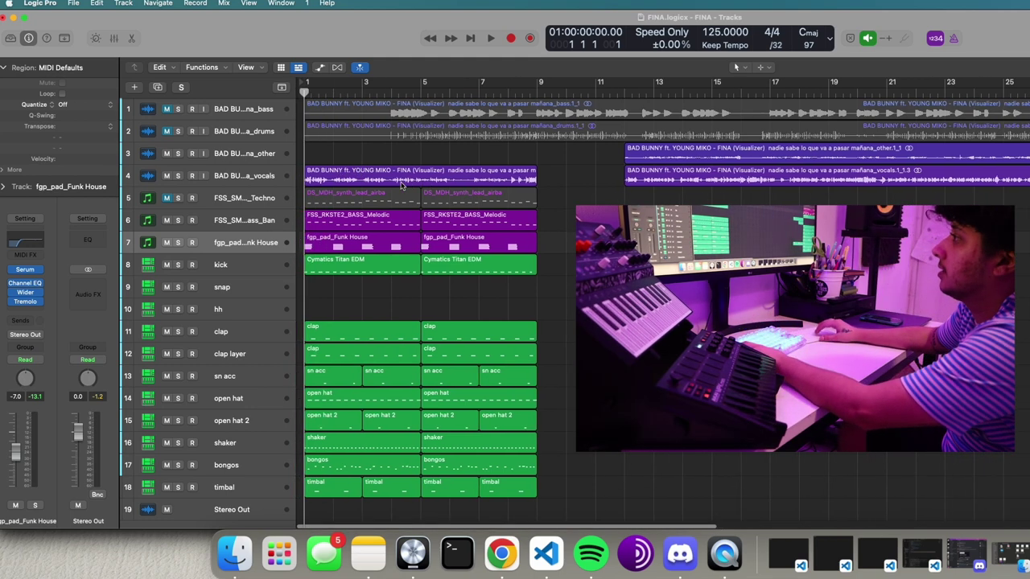
Delete the shaker, bongos and sn acc regions and the first two open hat 2 regions from bars 1 to 8, and play the intro.
{"action": "left_click", "coordinate": [356, 465]}
{"action": "left_click", "coordinate": [430, 466], "text": "shift"}
{"action": "key", "text": "Delete"}
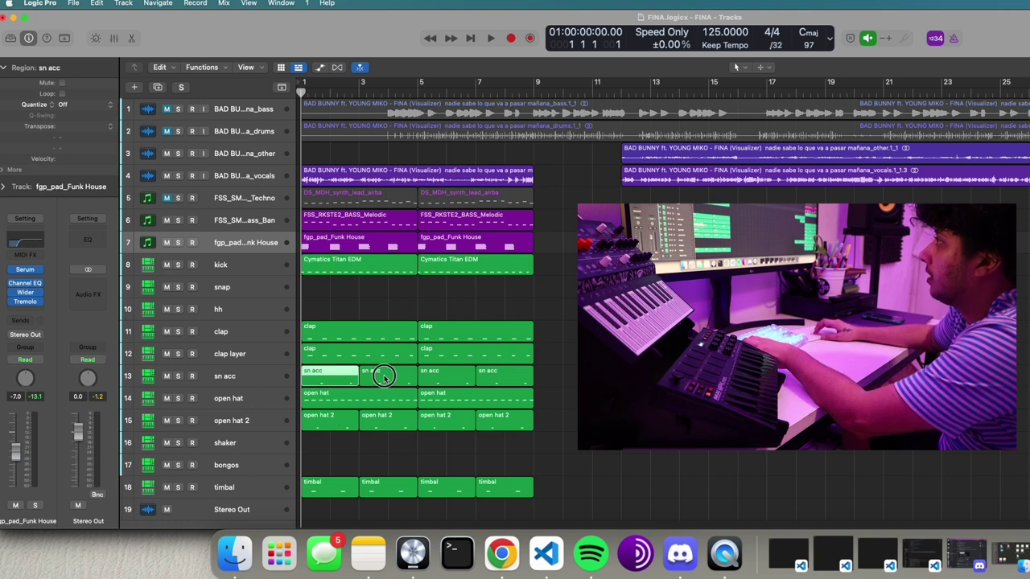
{"action": "key", "text": "Delete"}
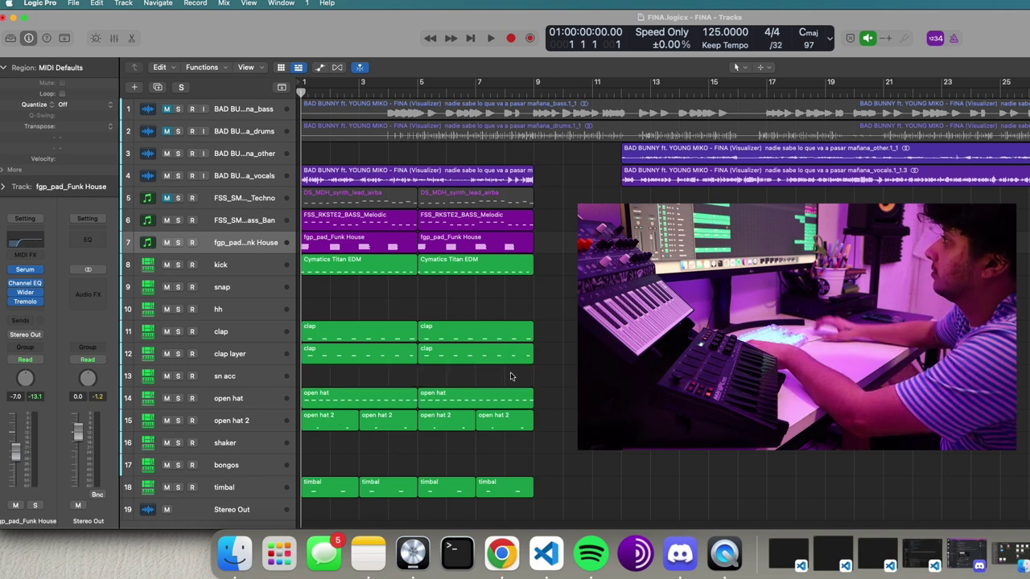
{"action": "key", "text": "Delete"}
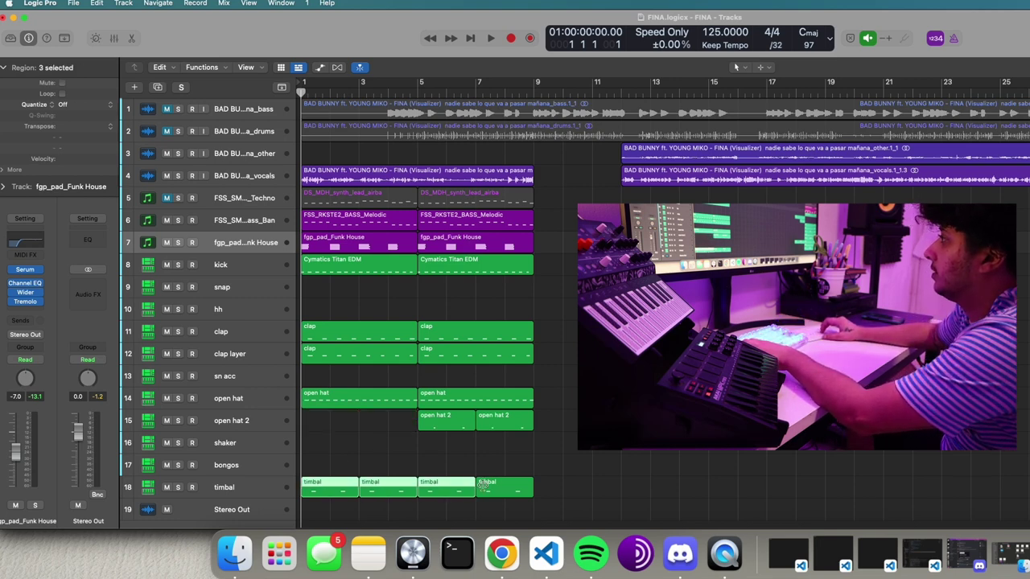
{"action": "left_click", "coordinate": [386, 443]}
{"action": "key", "text": "space"}
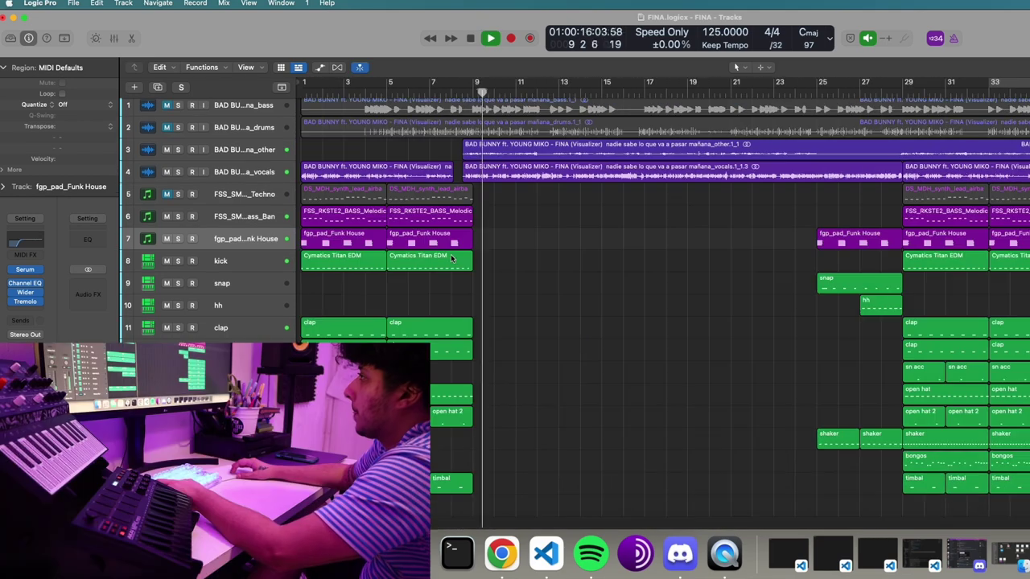
Copy the kick region from bar 5 to bar 9 and play that section.
{"action": "key", "text": "space"}
{"action": "left_click_drag", "start_coordinate": [452, 258], "coordinate": [522, 266]}
{"action": "key", "text": "space"}
{"action": "left_click", "coordinate": [528, 315]}
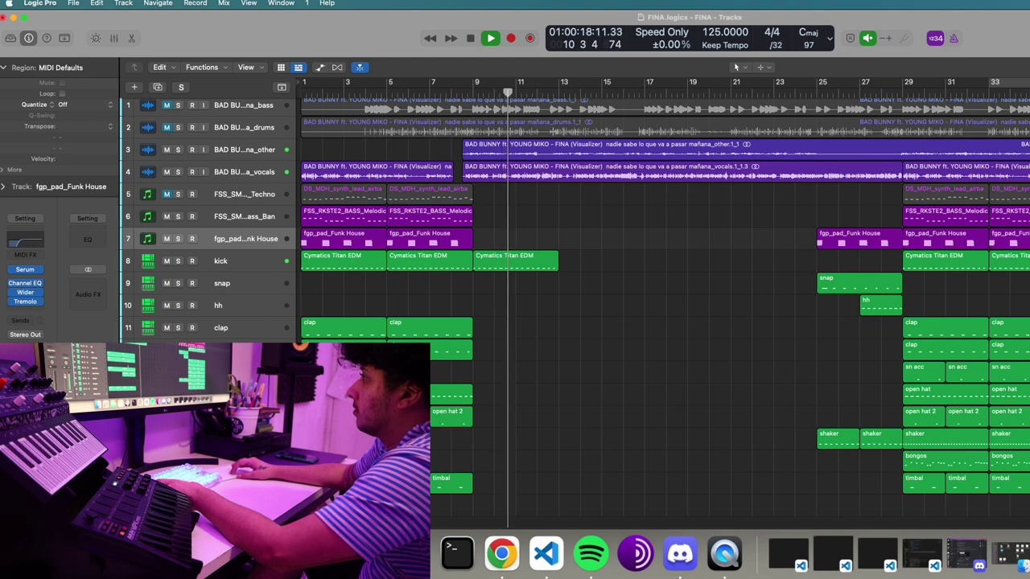
Try a copy of the open hat region at bar 9 during playback and delete it.
{"action": "left_click_drag", "start_coordinate": [443, 391], "coordinate": [514, 393]}
{"action": "key", "text": "space"}
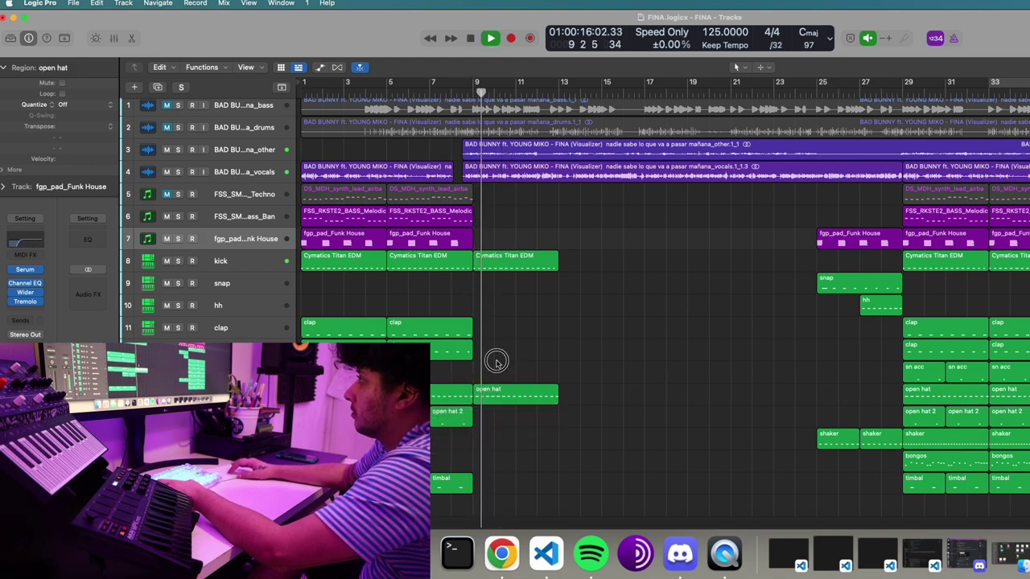
{"action": "key", "text": "Delete"}
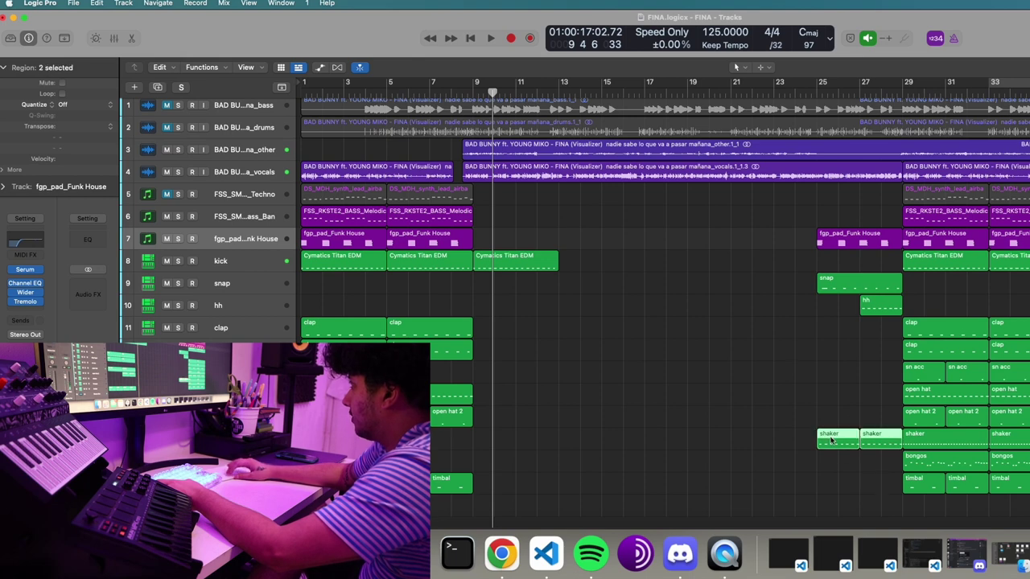
Place the snap region at bars 13 and 17 and move the two shaker regions from bar 25 to bar 9.
{"action": "left_click", "coordinate": [846, 287]}
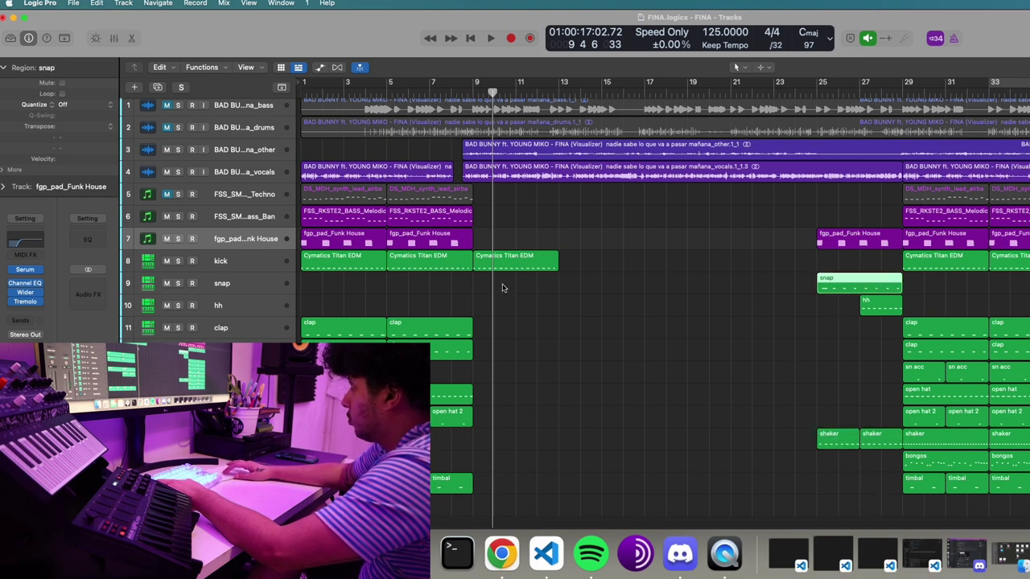
{"action": "left_click_drag", "start_coordinate": [853, 284], "coordinate": [678, 284]}
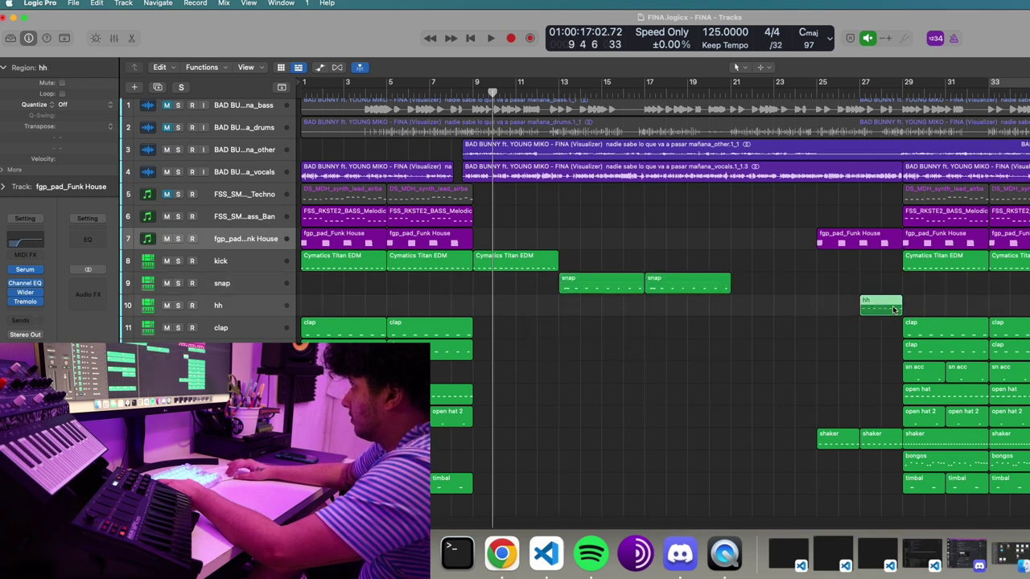
{"action": "left_click_drag", "start_coordinate": [740, 439], "coordinate": [482, 439]}
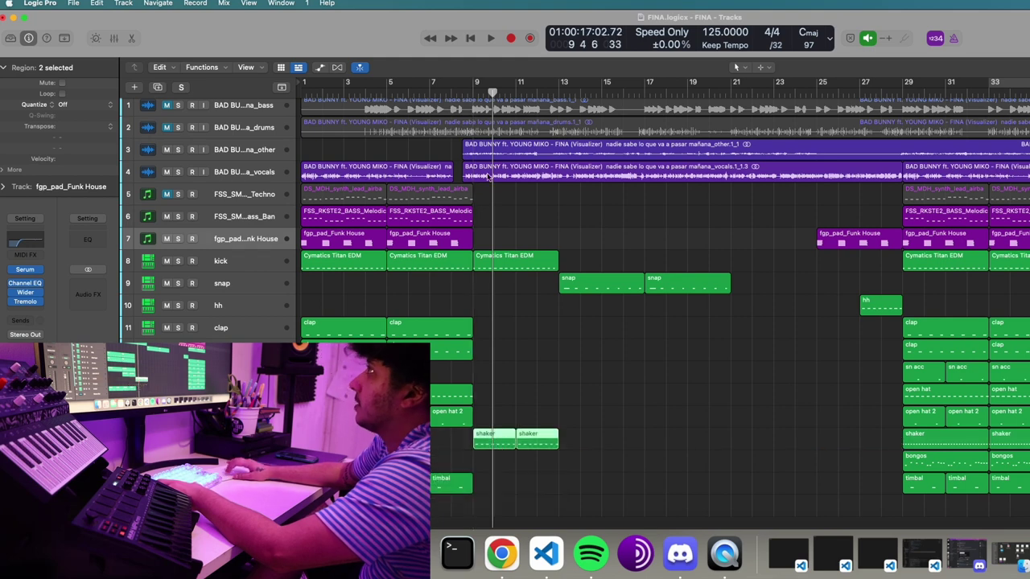
Play from bar 9 and move the kick region from bar 9 to bar 13.
{"action": "left_click", "coordinate": [472, 89]}
{"action": "left_click", "coordinate": [560, 354]}
{"action": "key", "text": "space"}
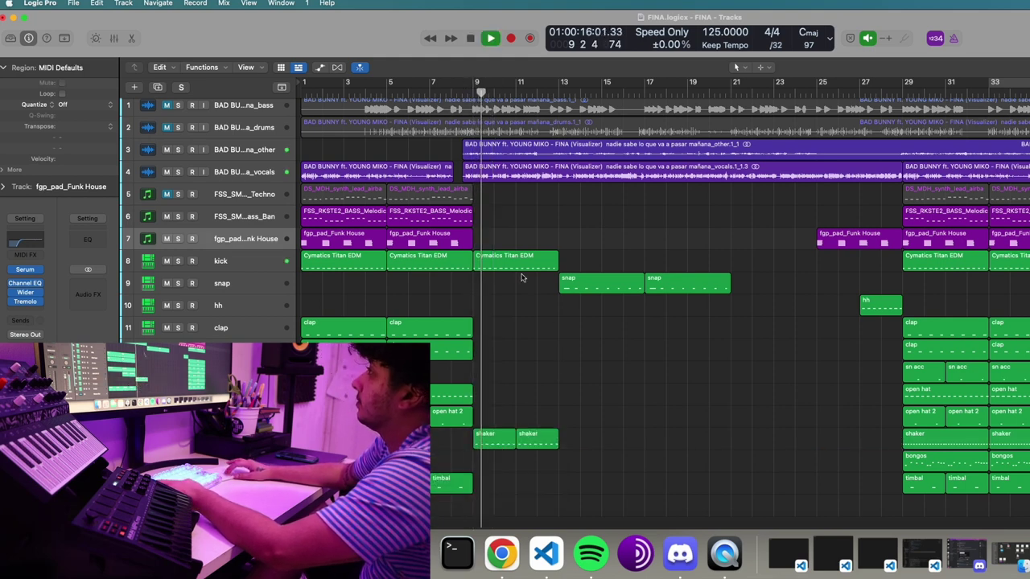
{"action": "left_click_drag", "start_coordinate": [516, 261], "coordinate": [603, 262]}
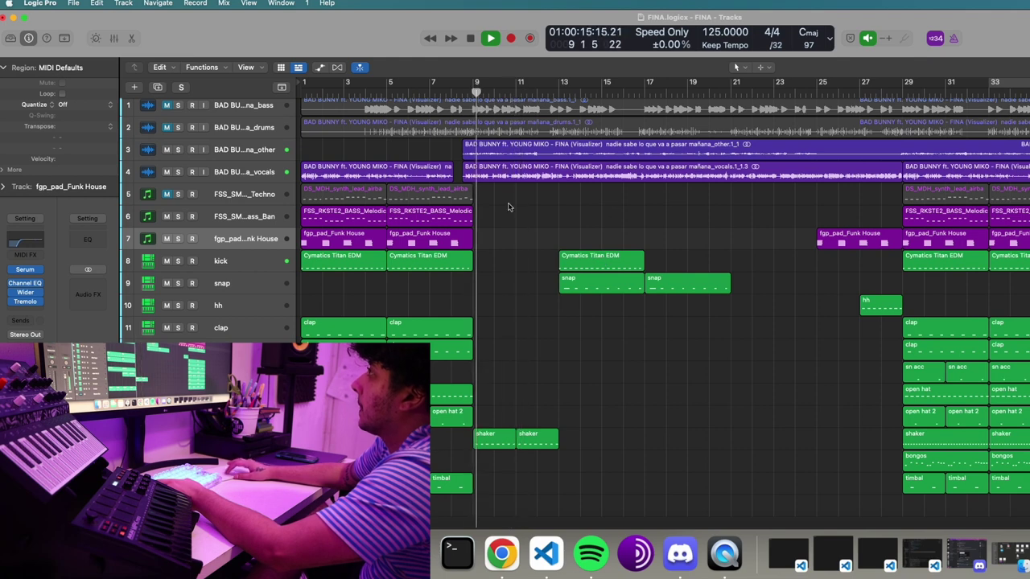
Move the two shaker regions from bar 9 to bar 10 and play from bar 9.
{"action": "left_click_drag", "start_coordinate": [554, 467], "coordinate": [509, 436]}
{"action": "key", "text": "space"}
{"action": "left_click", "coordinate": [472, 93]}
{"action": "key", "text": "space"}
{"action": "left_click", "coordinate": [510, 307]}
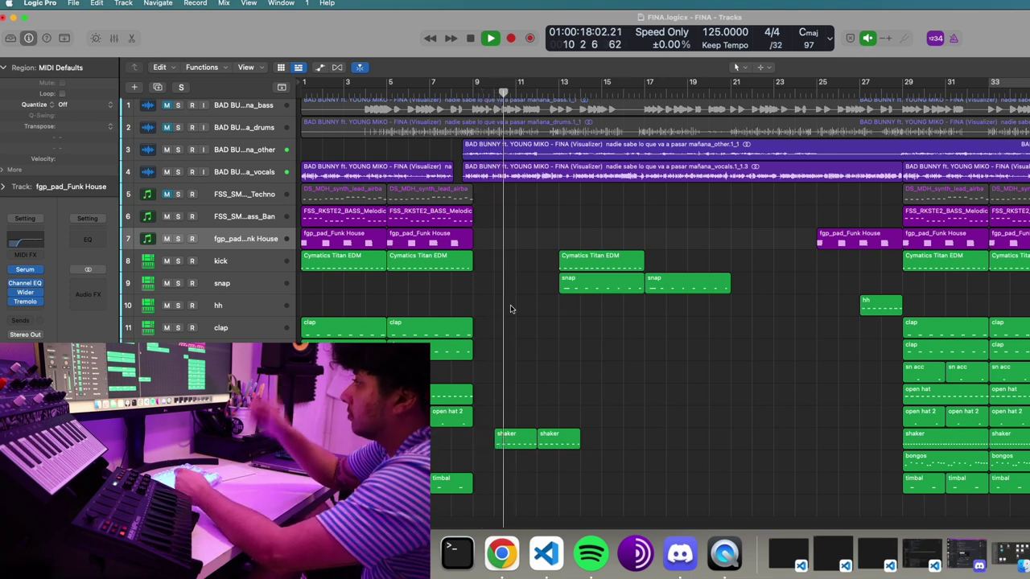
Move the kick region to bar 11, copy it to bar 15 and keep the snaps at bars 13 and 17, playing from bar 11.
{"action": "left_click_drag", "start_coordinate": [580, 263], "coordinate": [537, 259]}
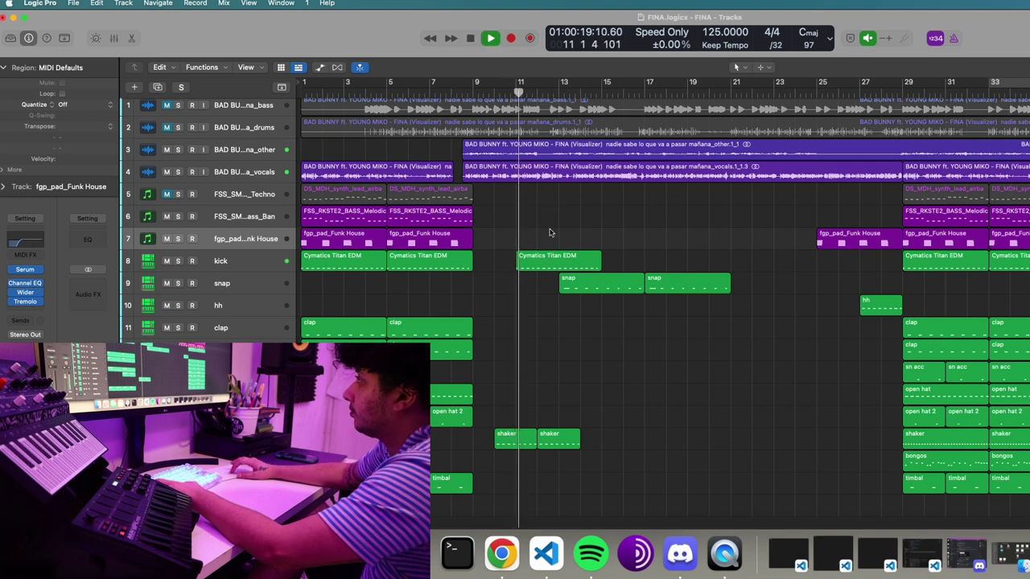
{"action": "left_click_drag", "start_coordinate": [574, 287], "coordinate": [553, 287]}
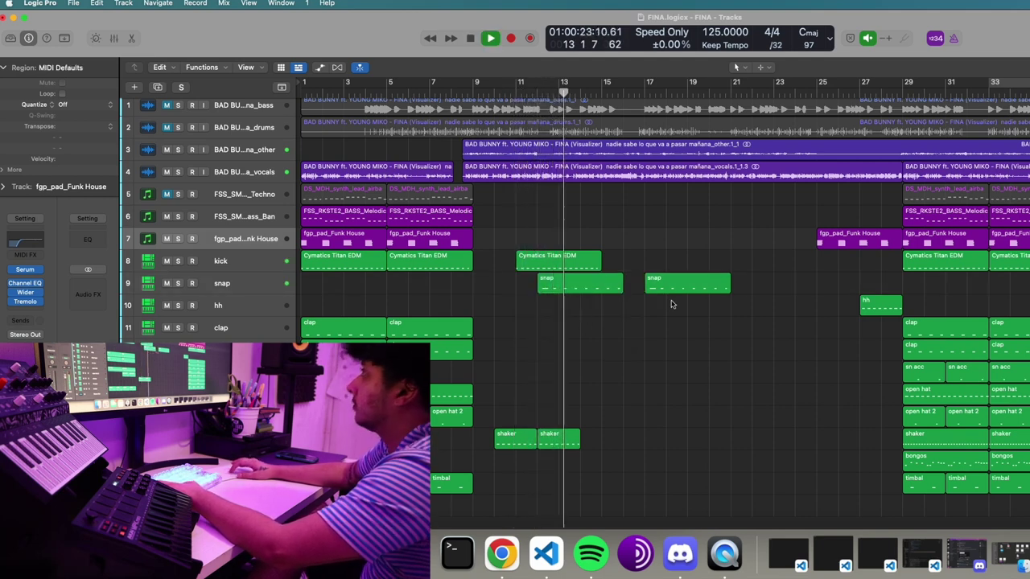
{"action": "left_click_drag", "start_coordinate": [559, 290], "coordinate": [656, 256]}
{"action": "left_click", "coordinate": [516, 88]}
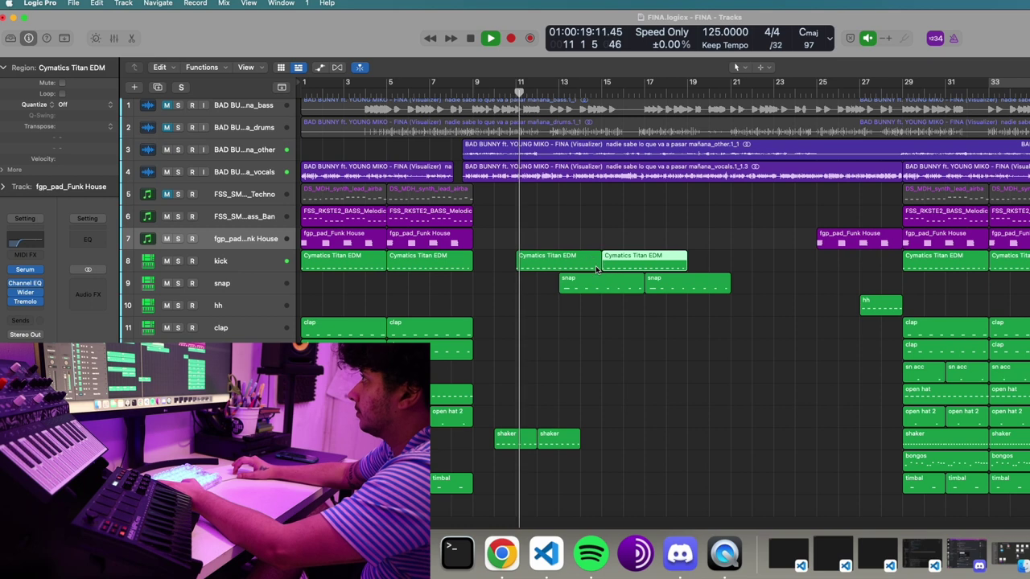
{"action": "left_click", "coordinate": [589, 232]}
Add a Channel EQ to the snap track with a low cut at about 136 Hz.
{"action": "left_click", "coordinate": [222, 284]}
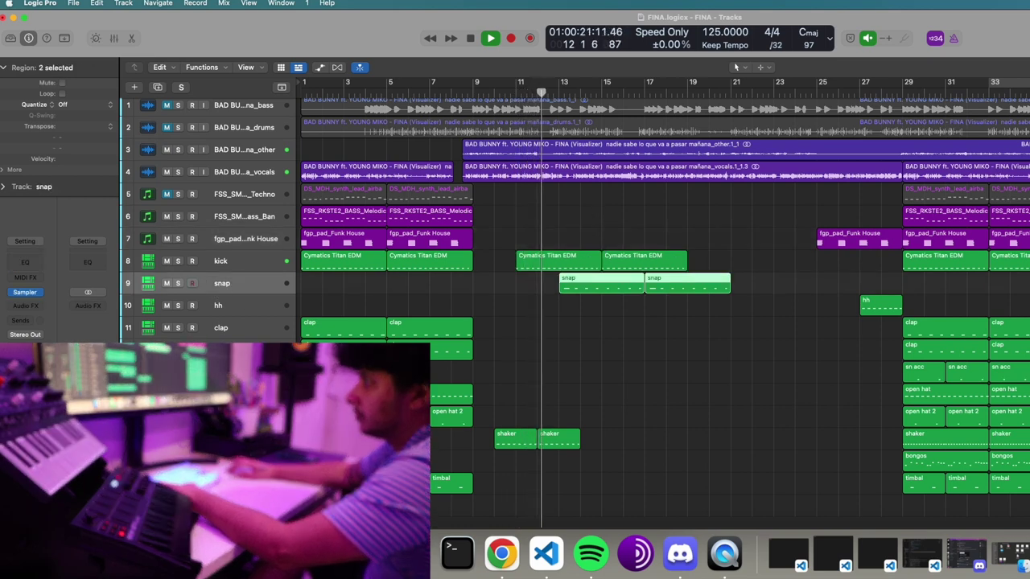
{"action": "left_click", "coordinate": [26, 255]}
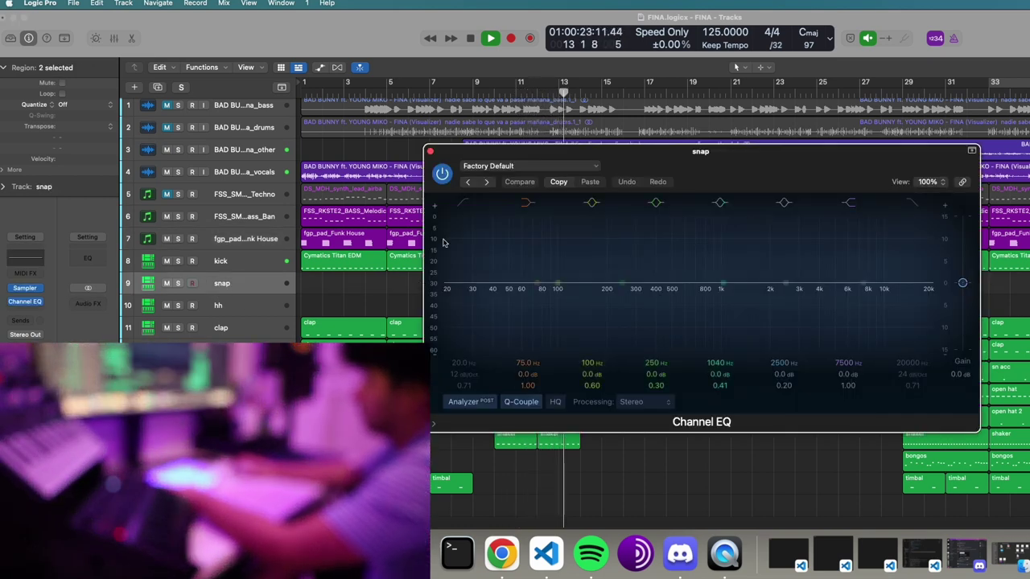
{"action": "left_click_drag", "start_coordinate": [461, 209], "coordinate": [579, 296]}
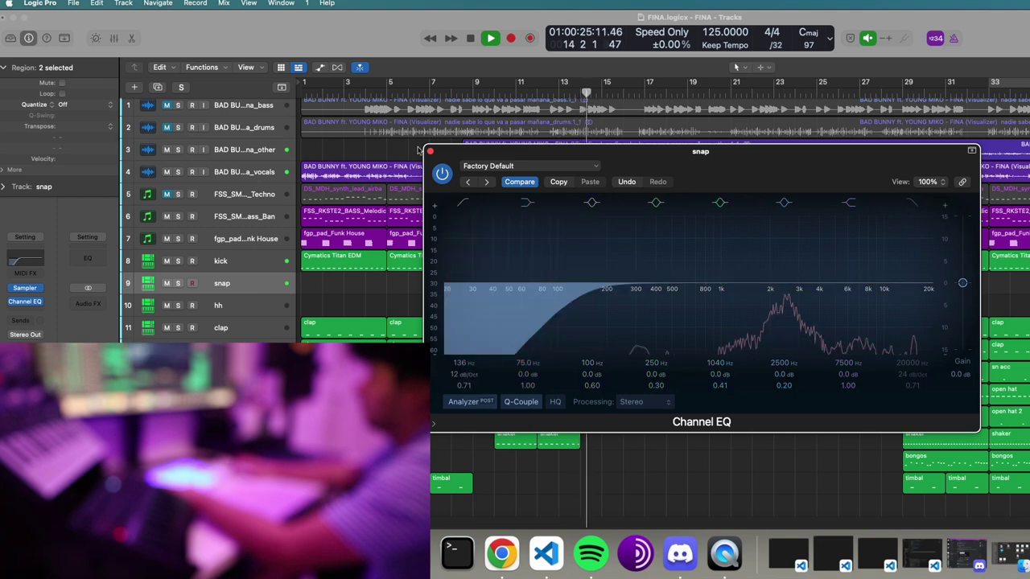
{"action": "left_click", "coordinate": [431, 152]}
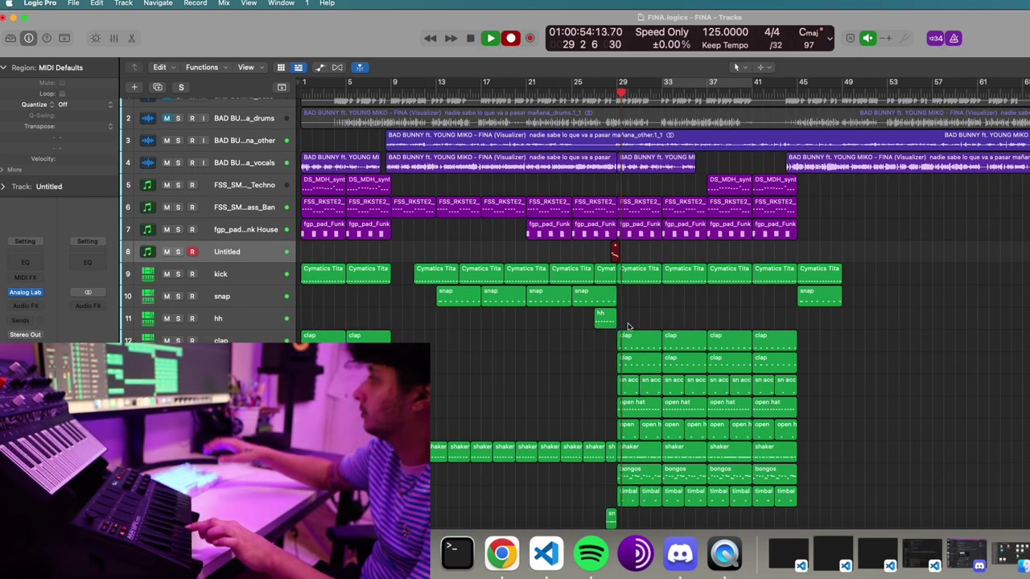
Copy the four recorded notes in the Untitled region one octave lower and play them back.
{"action": "left_click_drag", "start_coordinate": [569, 399], "coordinate": [571, 501]}
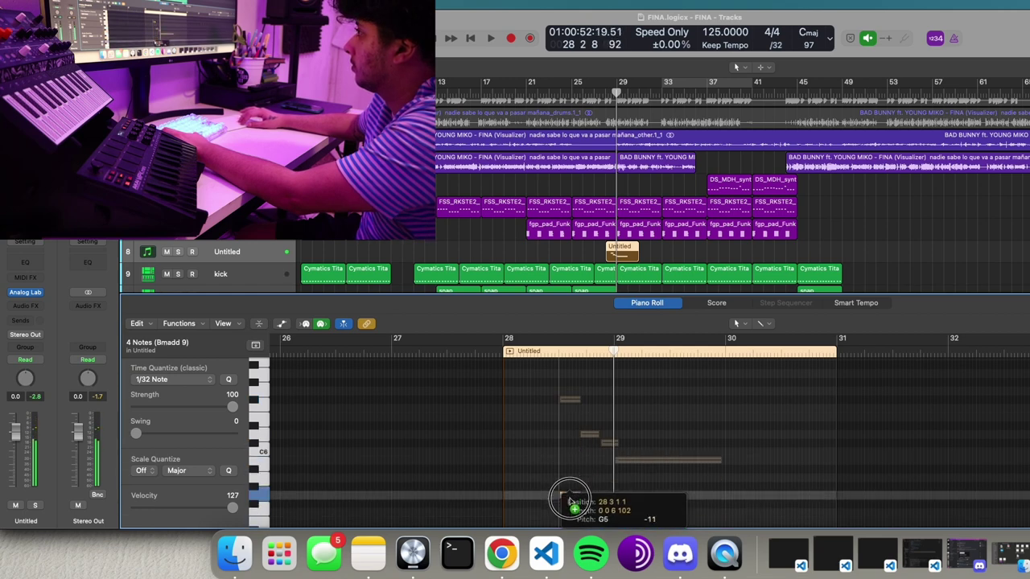
{"action": "key", "text": "space"}
{"action": "scroll", "coordinate": [603, 477], "scroll_direction": "up", "scroll_amount": 1}
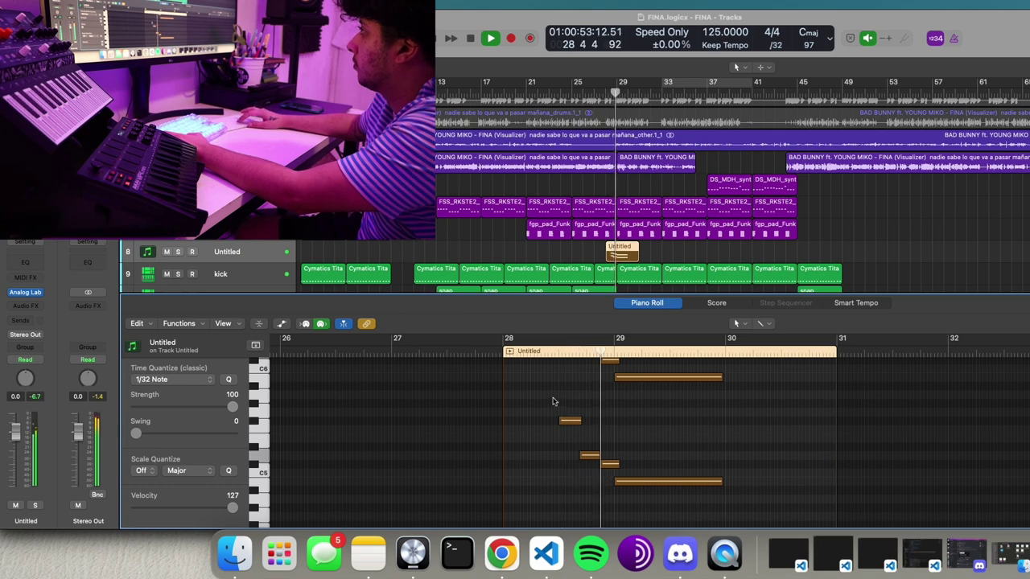
{"action": "key", "text": "space"}
Lower the velocity of the four lower-octave notes to 71 and play the phrase.
{"action": "left_click_drag", "start_coordinate": [553, 413], "coordinate": [676, 513]}
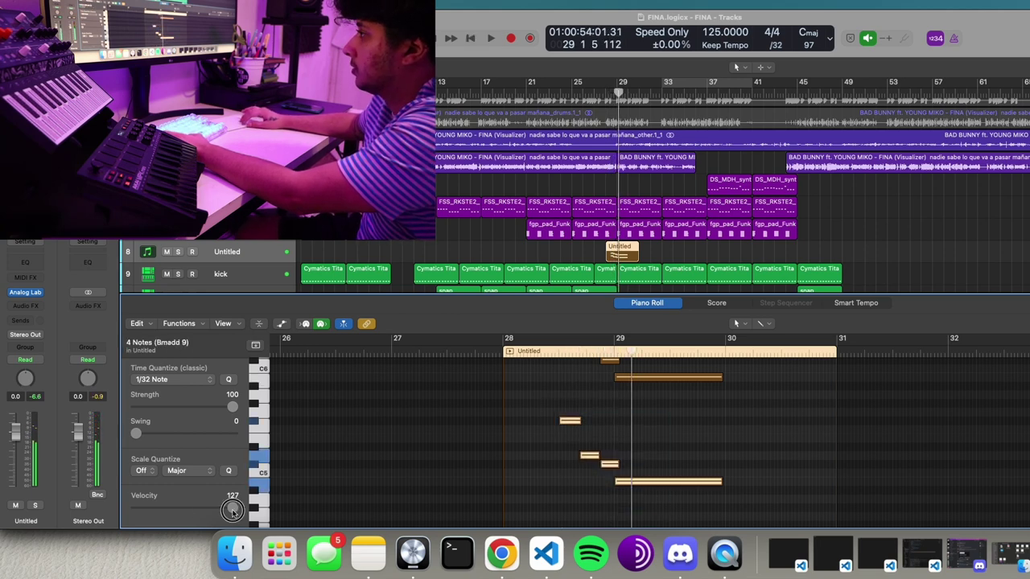
{"action": "left_click", "coordinate": [583, 474]}
{"action": "key", "text": "space"}
{"action": "scroll", "coordinate": [583, 474], "scroll_direction": "up", "scroll_amount": 2}
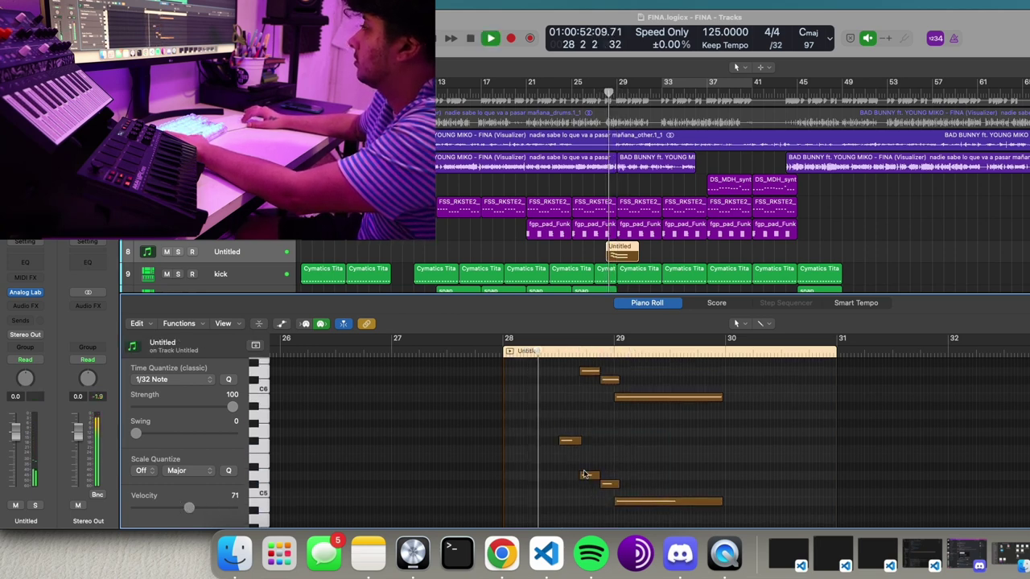
{"action": "key", "text": "p"}
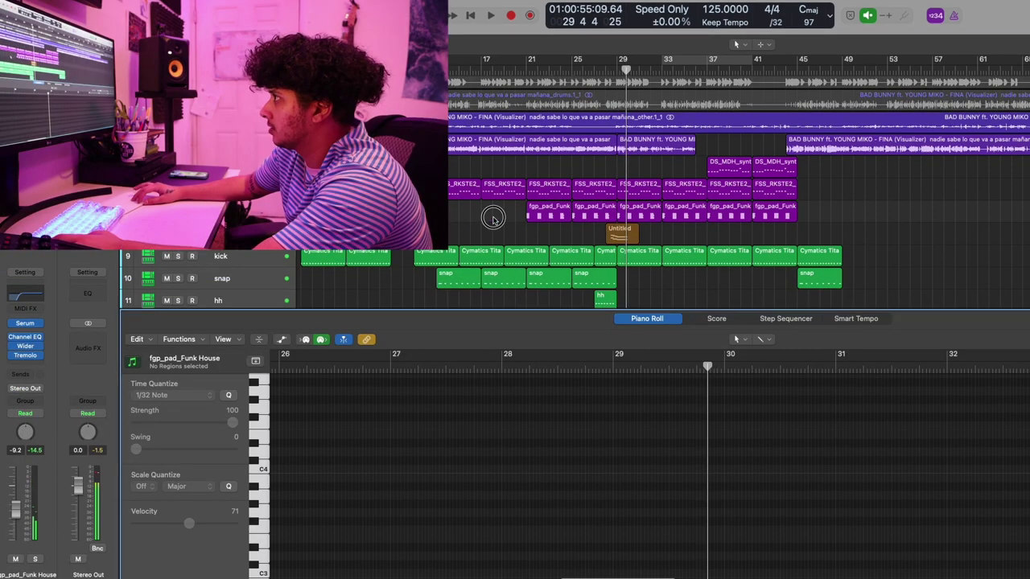
Open the pad regions at bars 21 and 25 together for note editing and select their notes between about C5 and C4.
{"action": "left_click", "coordinate": [594, 206], "text": "shift"}
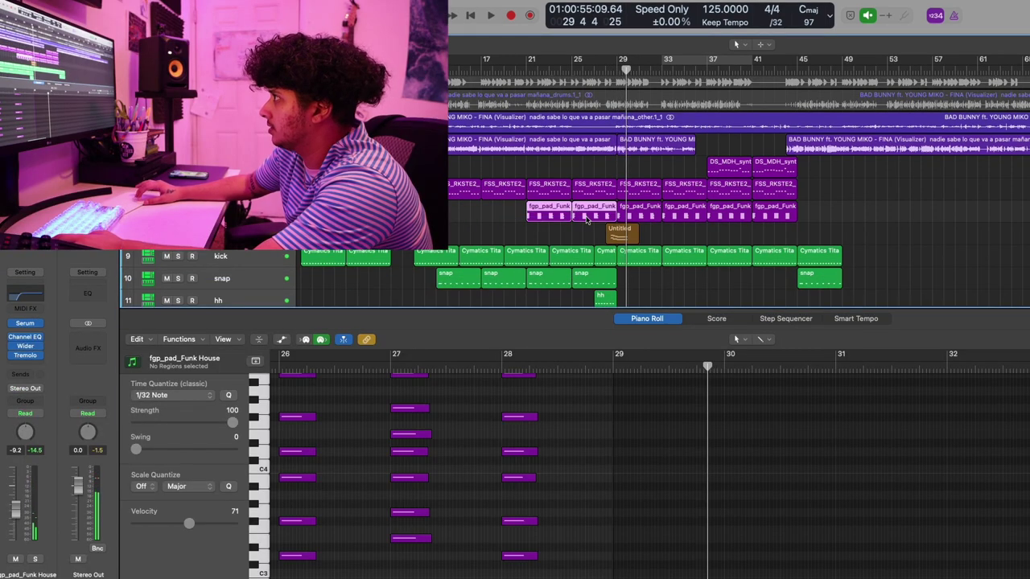
{"action": "left_click", "coordinate": [531, 83]}
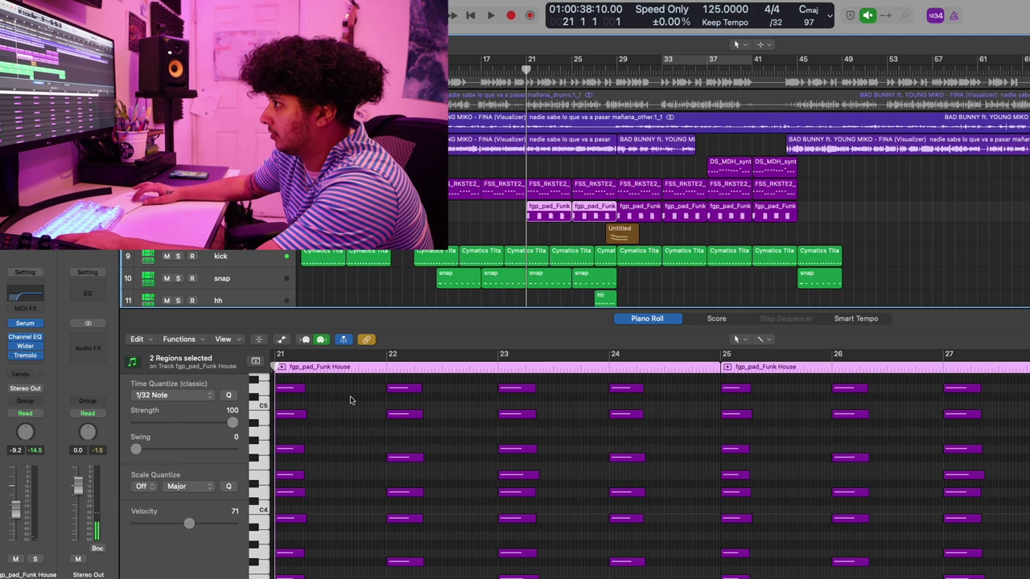
{"action": "left_click_drag", "start_coordinate": [284, 407], "coordinate": [1002, 501]}
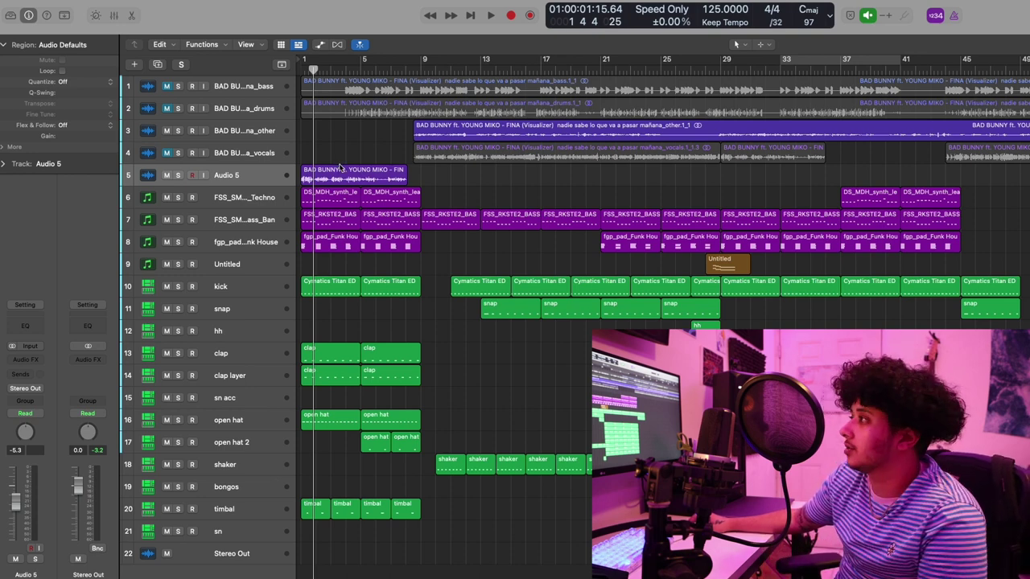
Solo the Audio 5 vocals and trim the region's start to about beat 2 of bar 1, checking with playback.
{"action": "key", "text": "z"}
{"action": "key", "text": "s"}
{"action": "key", "text": "space"}
{"action": "left_click_drag", "start_coordinate": [306, 181], "coordinate": [374, 184]}
{"action": "key", "text": "space"}
{"action": "key", "text": "space"}
{"action": "key", "text": "space"}
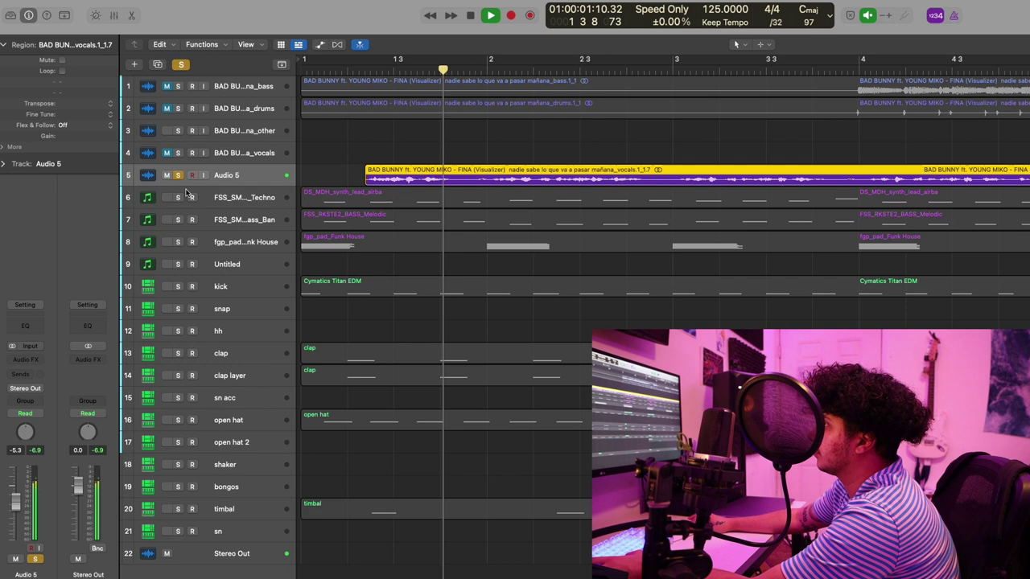
Assign the Fade tool as the alternate tool, then solo Audio 5 again and play it from the start.
{"action": "key", "text": "ctrl+s"}
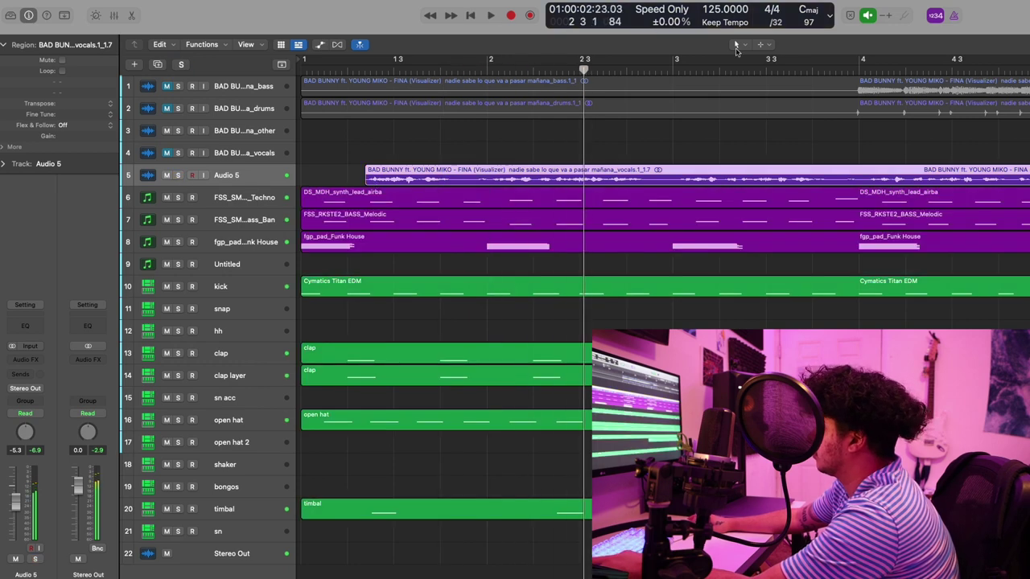
{"action": "left_click", "coordinate": [768, 44]}
{"action": "left_click", "coordinate": [798, 180]}
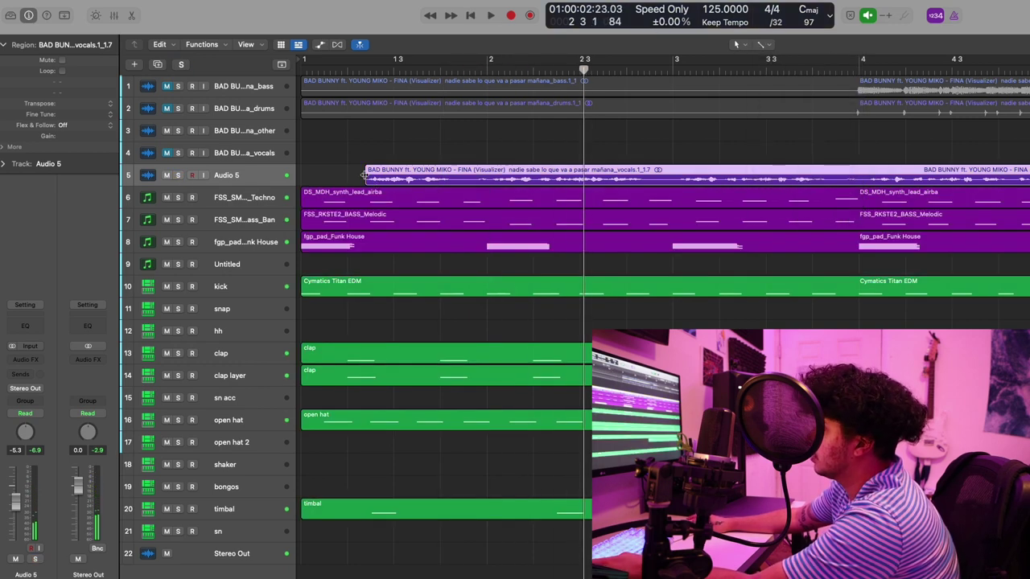
{"action": "left_click", "coordinate": [178, 174]}
{"action": "key", "text": "Return"}
{"action": "key", "text": "space"}
Split the vocal region after its first phrase and trim the gap from about beat 4 of bar 1 to beat 2 of bar 2.
{"action": "left_click", "coordinate": [484, 176], "text": "super"}
{"action": "left_click_drag", "start_coordinate": [484, 179], "coordinate": [463, 180]}
{"action": "key", "text": "space"}
{"action": "key", "text": "space"}
{"action": "key", "text": "space"}
{"action": "left_click_drag", "start_coordinate": [535, 180], "coordinate": [555, 180]}
{"action": "key", "text": "space"}
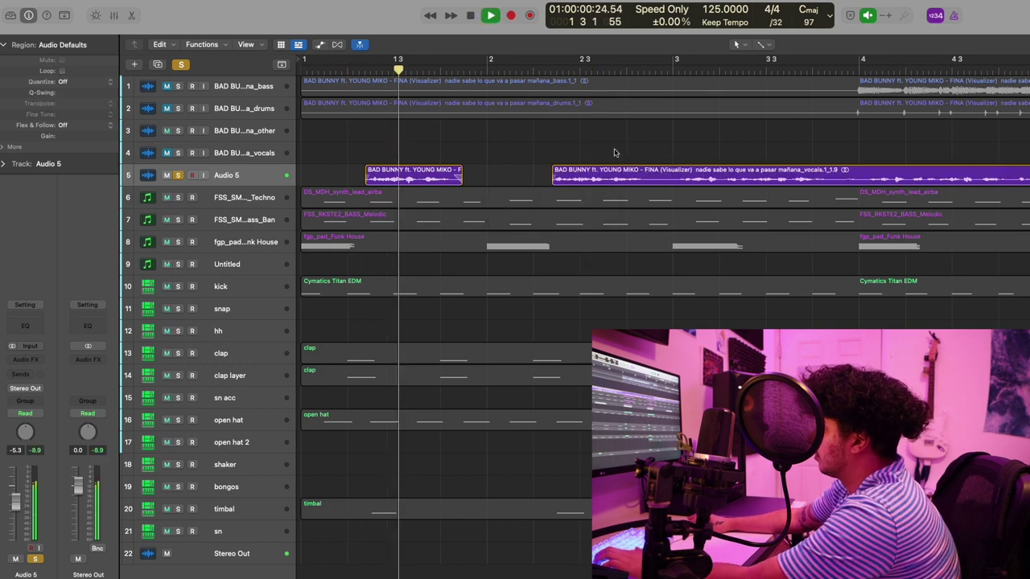
Split the second vocal region after its phrase and trim the remaining part's start to about bar 3.
{"action": "left_click", "coordinate": [627, 158]}
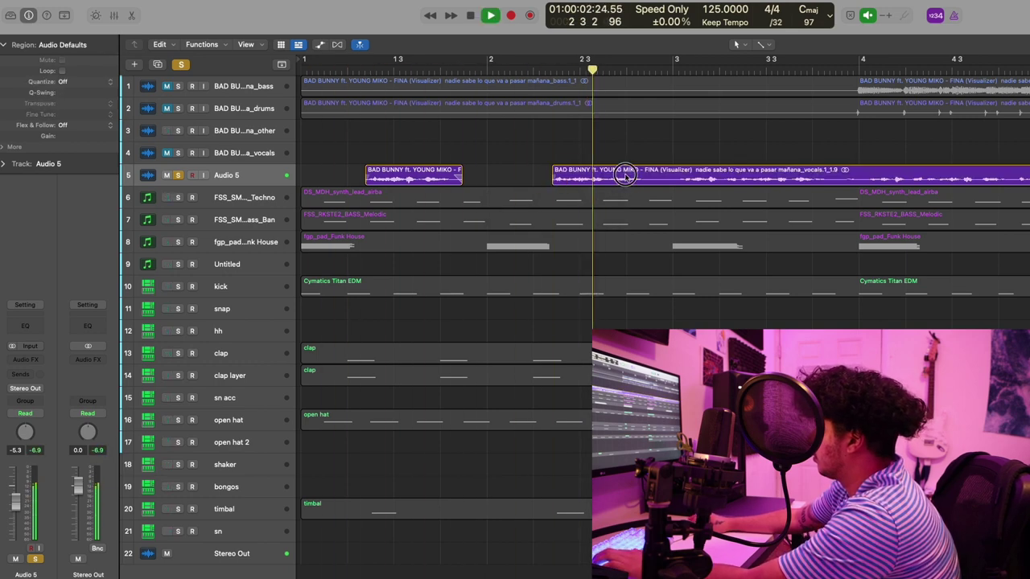
{"action": "key", "text": "super+t"}
{"action": "left_click_drag", "start_coordinate": [655, 180], "coordinate": [680, 184]}
{"action": "key", "text": "space"}
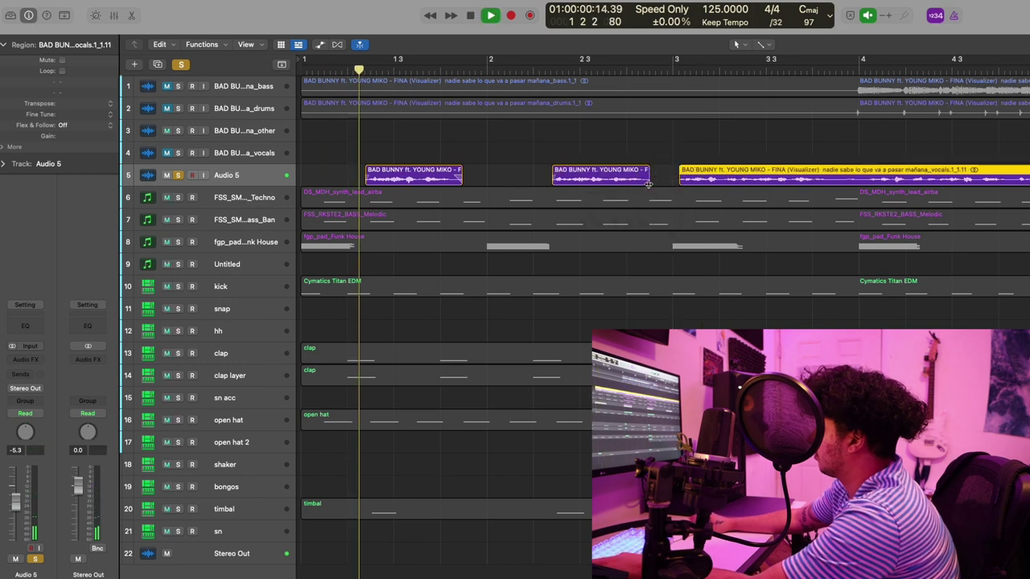
{"action": "left_click", "coordinate": [612, 173]}
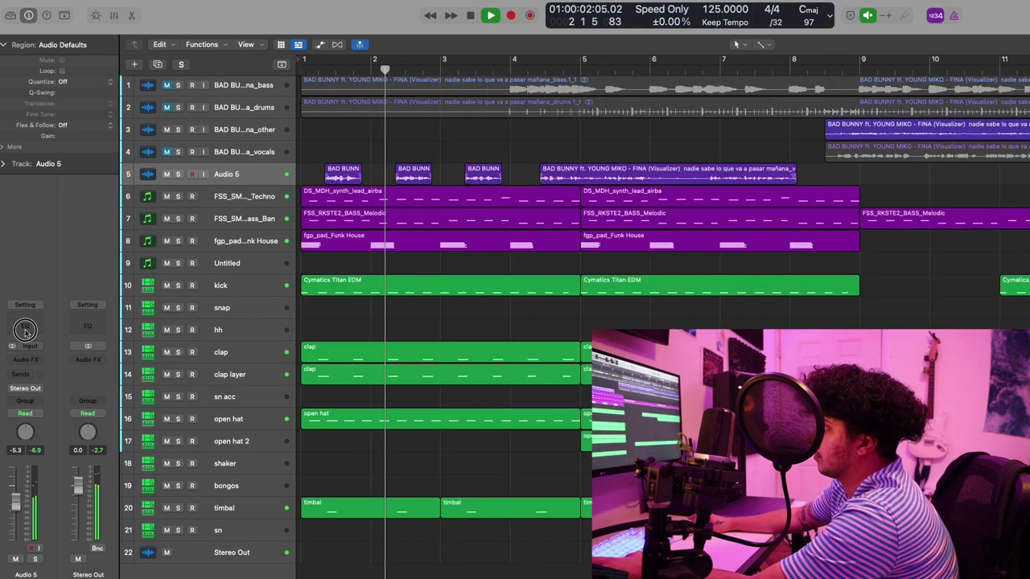
Add a Channel EQ with a low cut to the Audio 5 vocal track.
{"action": "left_click", "coordinate": [25, 331]}
{"action": "left_click", "coordinate": [558, 271]}
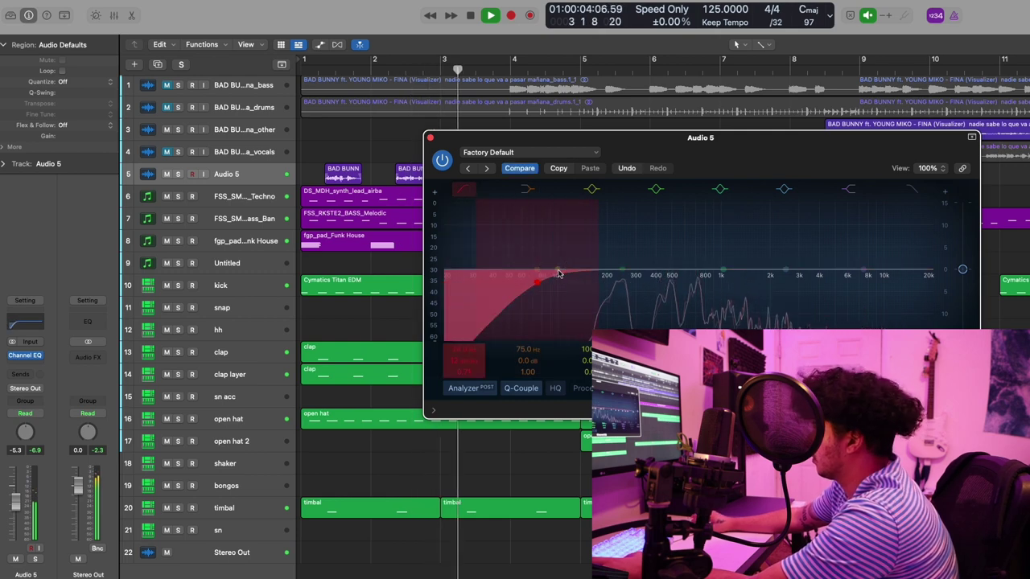
{"action": "left_click", "coordinate": [429, 137]}
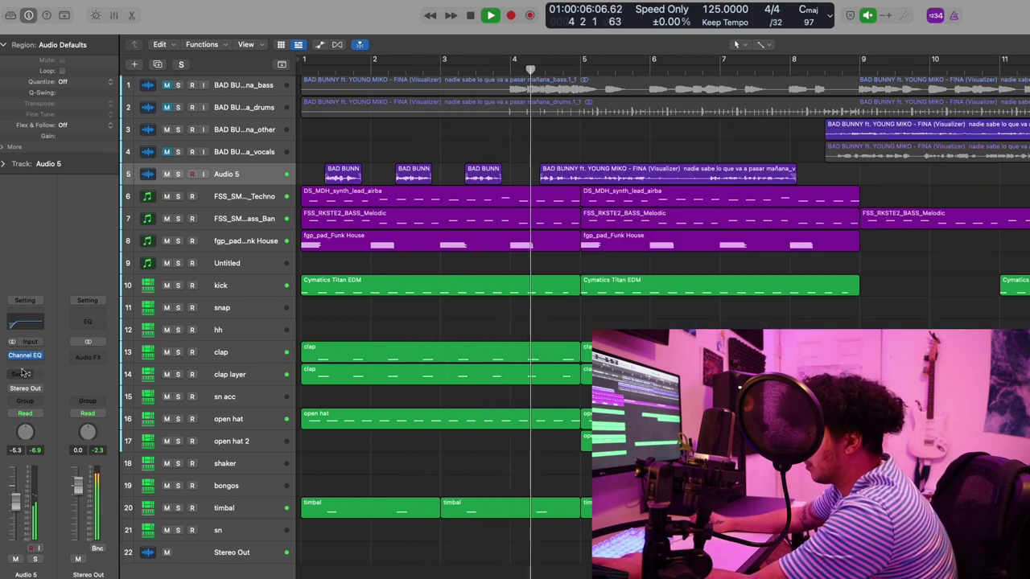
Insert a stereo Compressor after the Channel EQ on the Audio 5 track.
{"action": "left_click", "coordinate": [23, 375]}
{"action": "mouse_move", "coordinate": [32, 504]}
{"action": "mouse_move", "coordinate": [111, 502]}
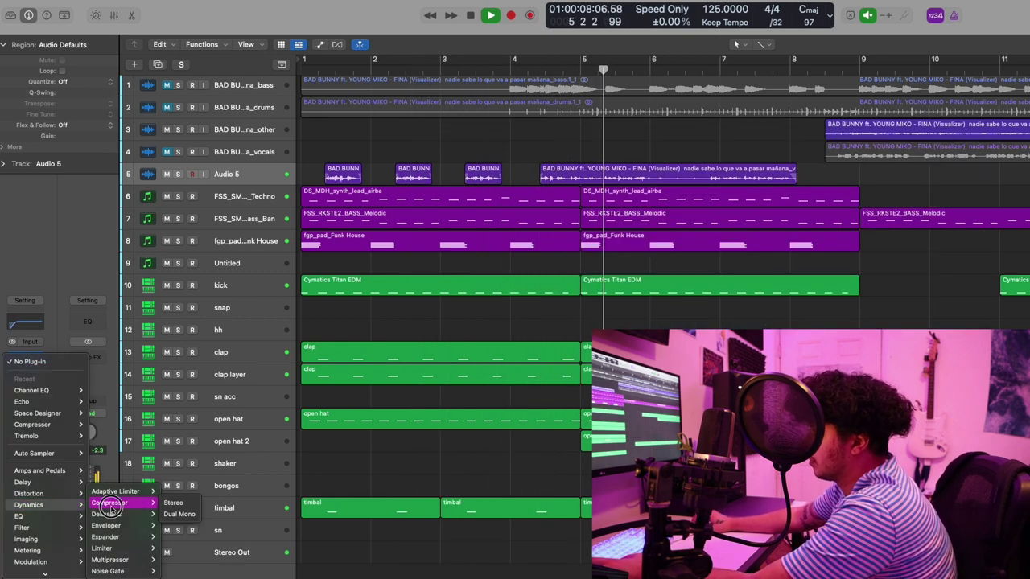
{"action": "left_click", "coordinate": [173, 502]}
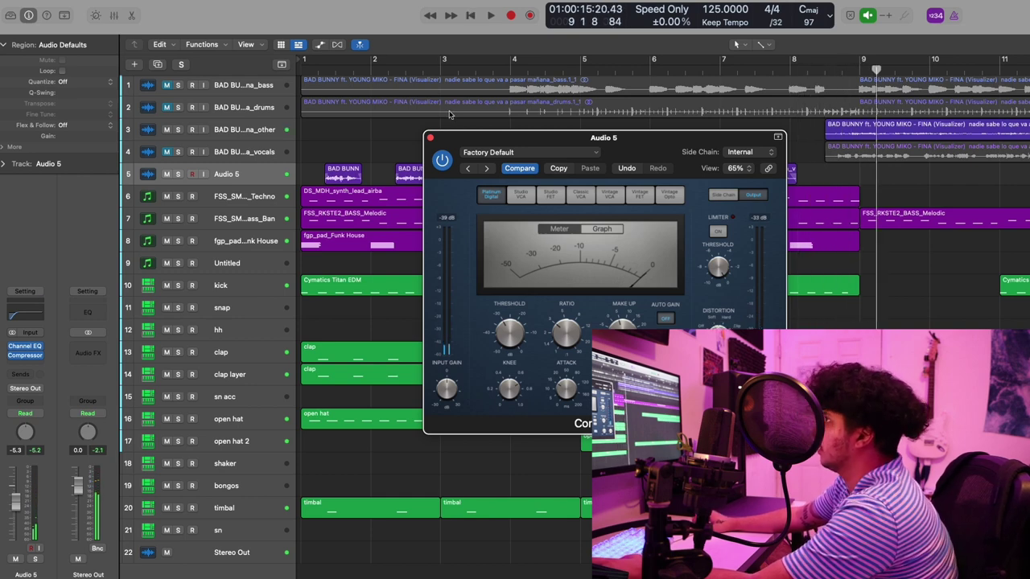
Set the cycle range from bar 1 to bar 9 and look over the intro vocal regions.
{"action": "left_click_drag", "start_coordinate": [303, 63], "coordinate": [862, 63]}
{"action": "left_click_drag", "start_coordinate": [644, 181], "coordinate": [562, 350]}
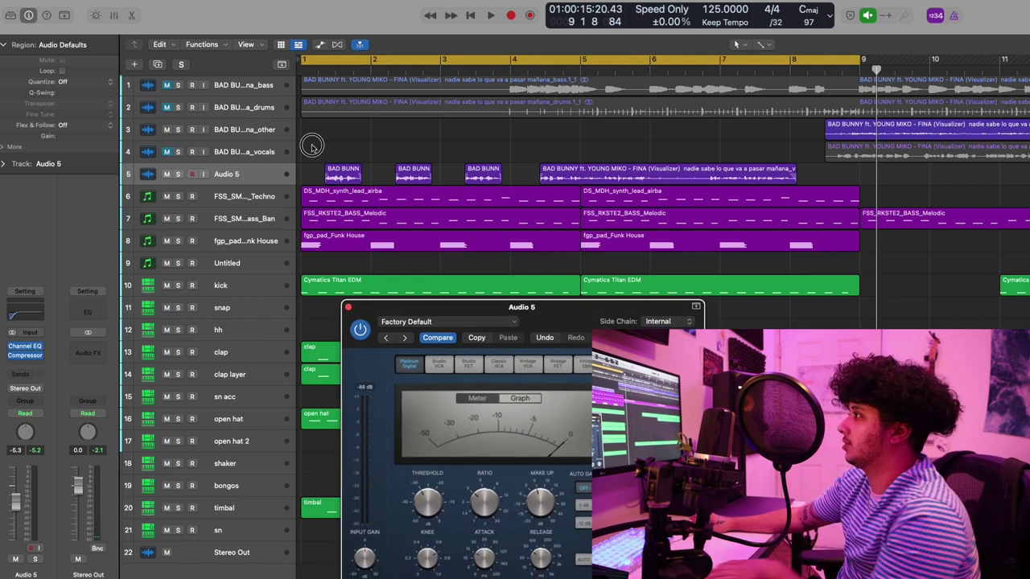
{"action": "left_click_drag", "start_coordinate": [479, 165], "coordinate": [486, 167]}
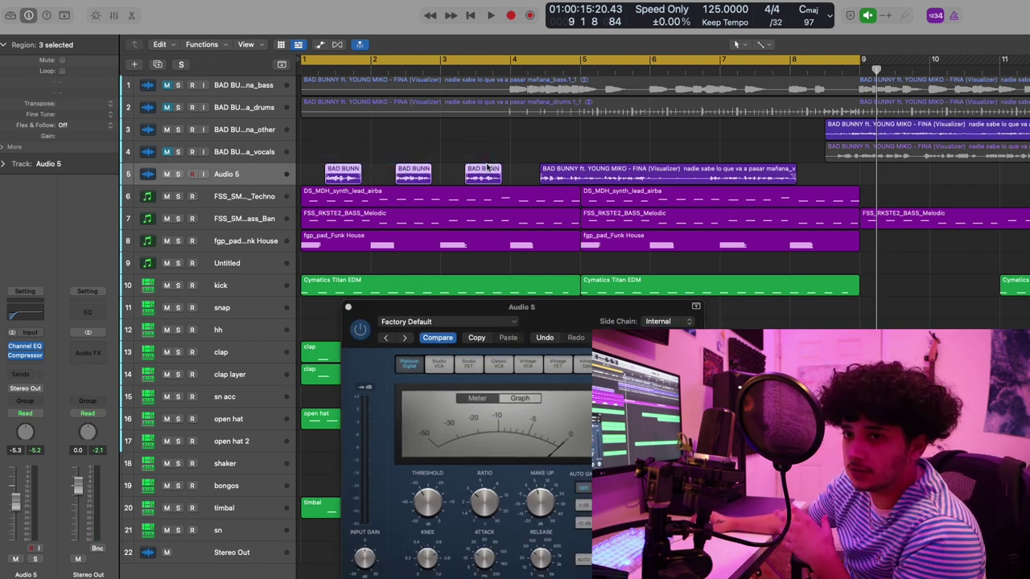
{"action": "left_click", "coordinate": [665, 172]}
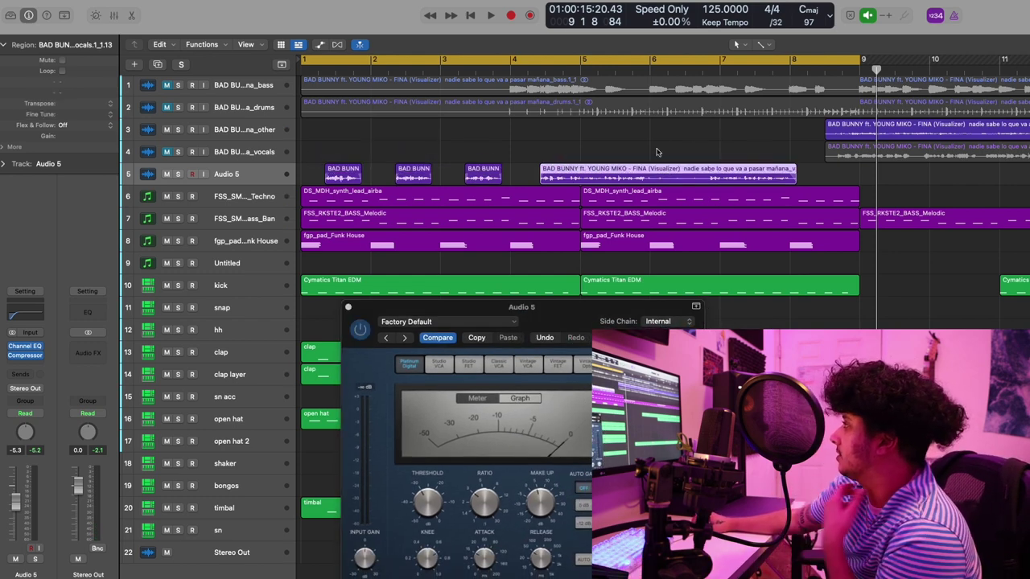
{"action": "left_click", "coordinate": [657, 152]}
Check the Compressor on the Audio 5 vocals during playback, close it and stop playback.
{"action": "left_click", "coordinate": [42, 347]}
{"action": "left_click", "coordinate": [25, 357]}
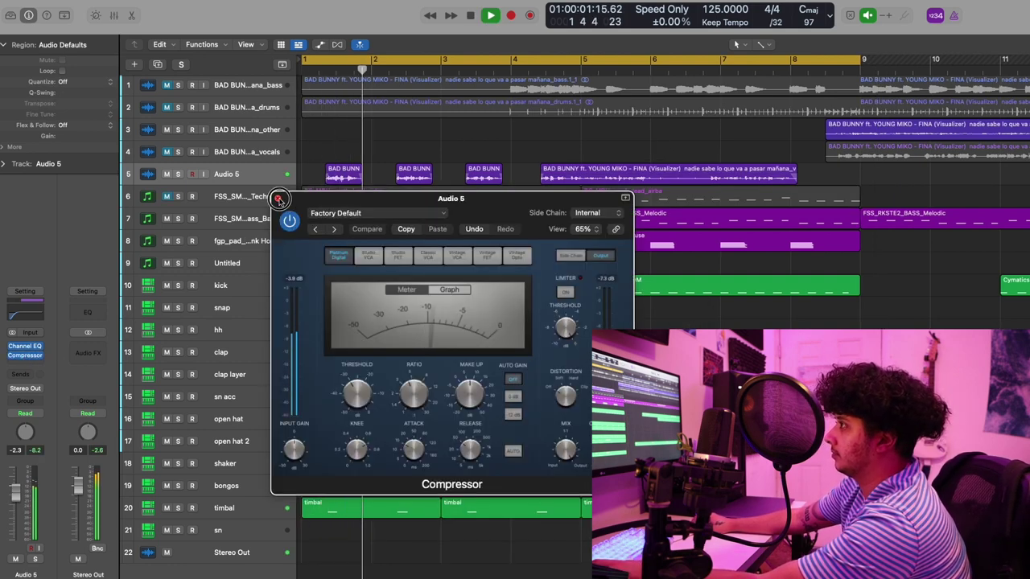
{"action": "left_click", "coordinate": [278, 199]}
{"action": "key", "text": "space"}
Add an Echo to Audio 5 with a 1/2 note delay, 64% feedback and 96% dry, and lower its wet level during playback.
{"action": "left_click", "coordinate": [24, 364]}
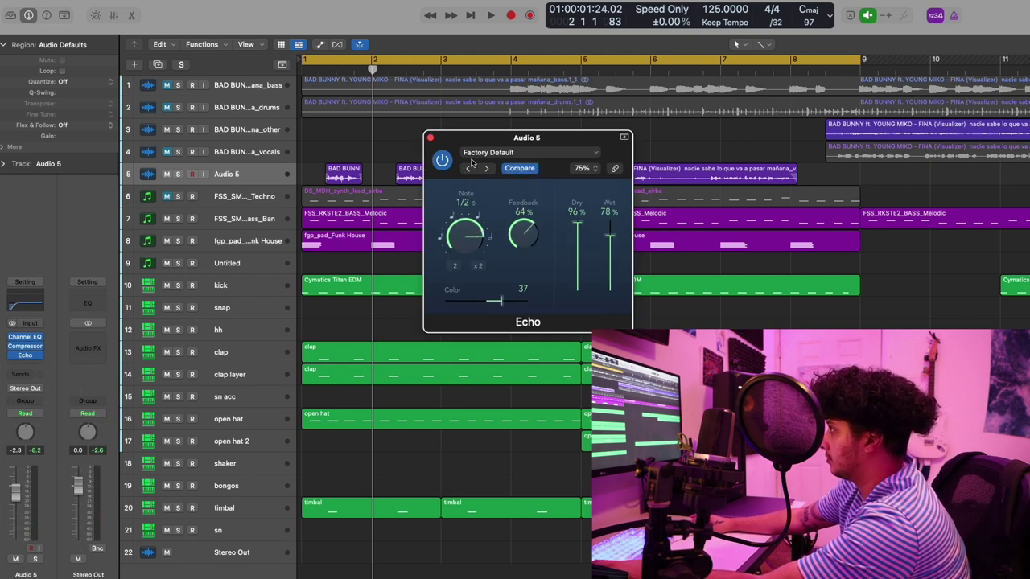
{"action": "key", "text": "space"}
{"action": "left_click_drag", "start_coordinate": [610, 236], "coordinate": [611, 267]}
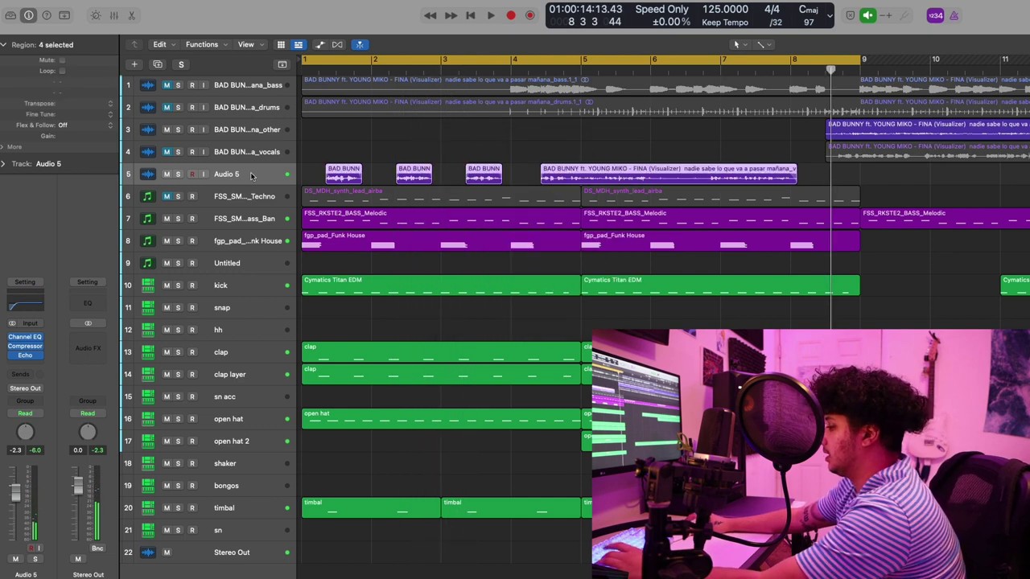
Duplicate the Audio 5 track as intro, move the long vocal region onto it, and rename the original intro delay.
{"action": "key", "text": "super+d"}
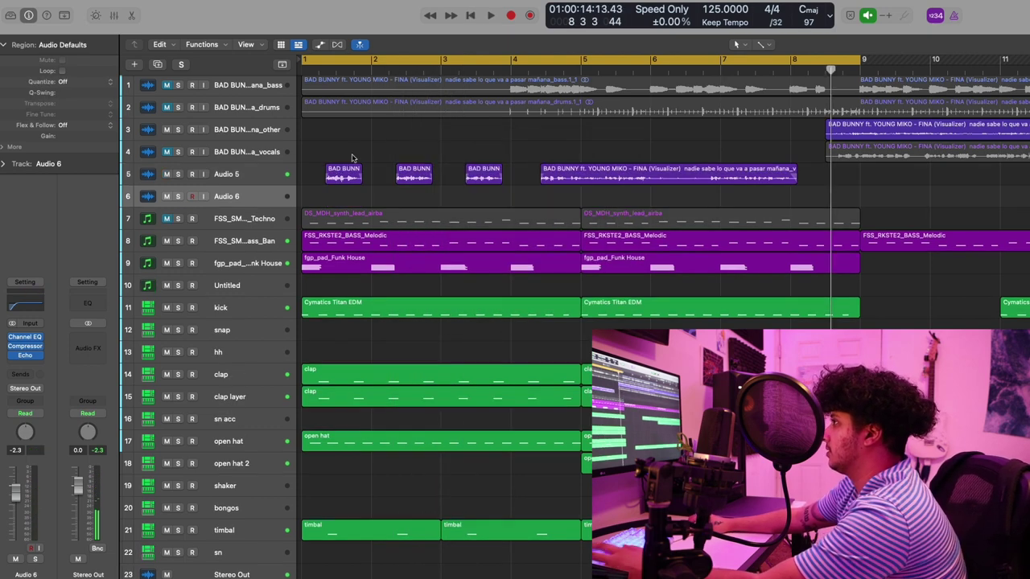
{"action": "left_click_drag", "start_coordinate": [578, 176], "coordinate": [578, 199]}
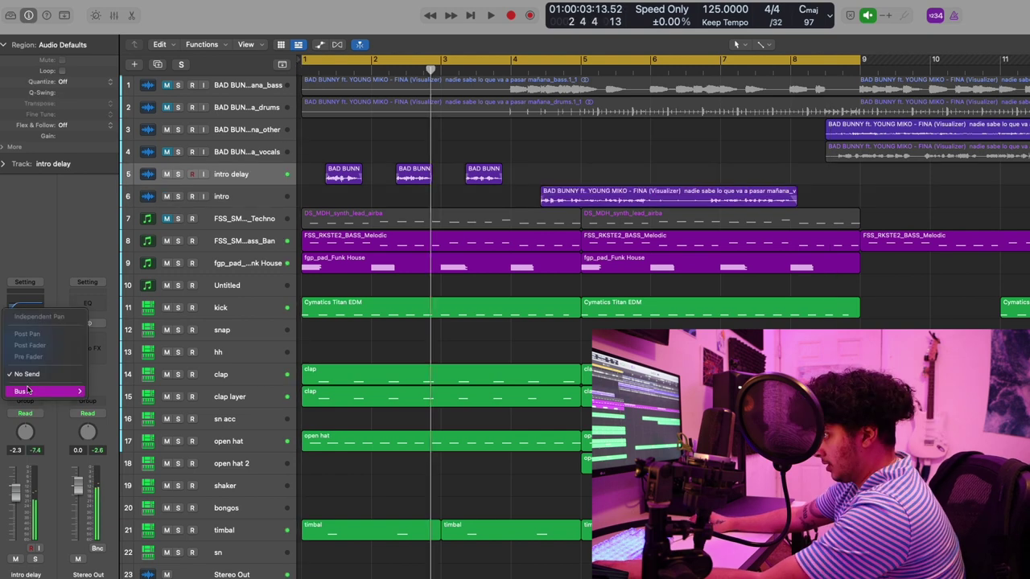
Send the intro delay track to Bus 1 and move its Echo onto the bus's aux channel.
{"action": "mouse_move", "coordinate": [26, 392]}
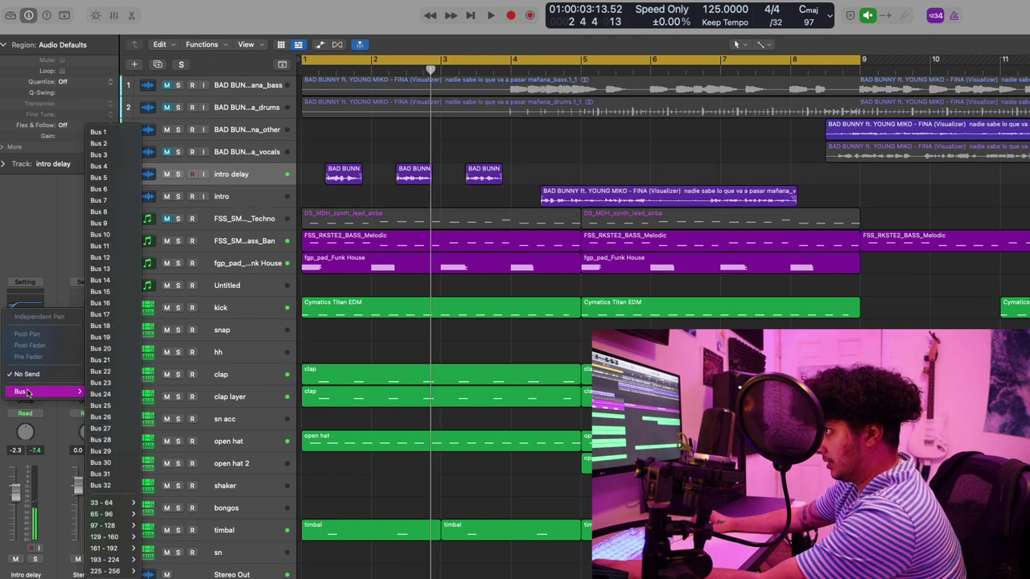
{"action": "left_click", "coordinate": [110, 135]}
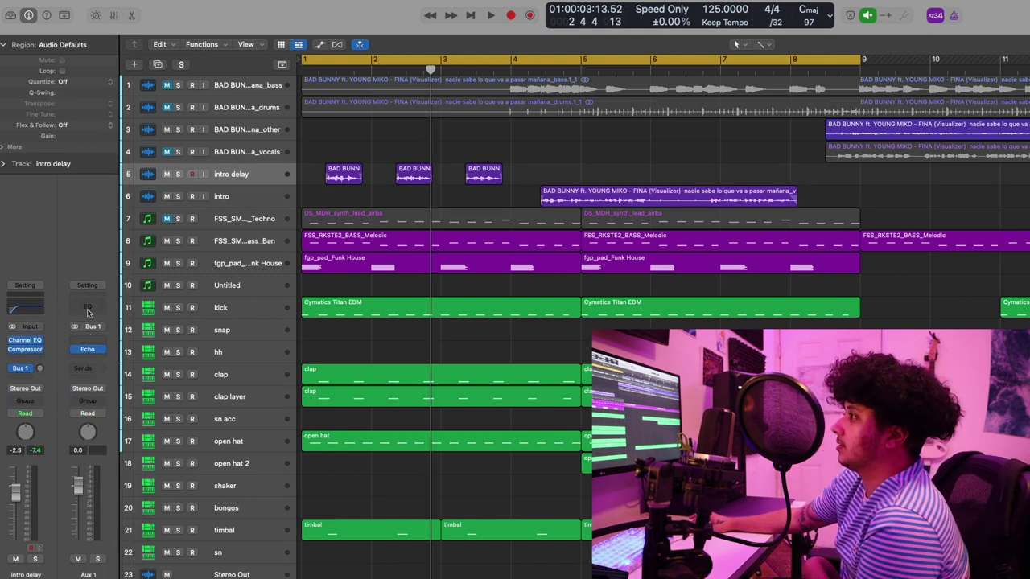
Add a Channel EQ before the Echo on Aux 1, cutting the lows and rolling off the highs above about 4 kHz.
{"action": "left_click", "coordinate": [88, 309]}
{"action": "left_click", "coordinate": [460, 189]}
{"action": "left_click_drag", "start_coordinate": [459, 266], "coordinate": [579, 265]}
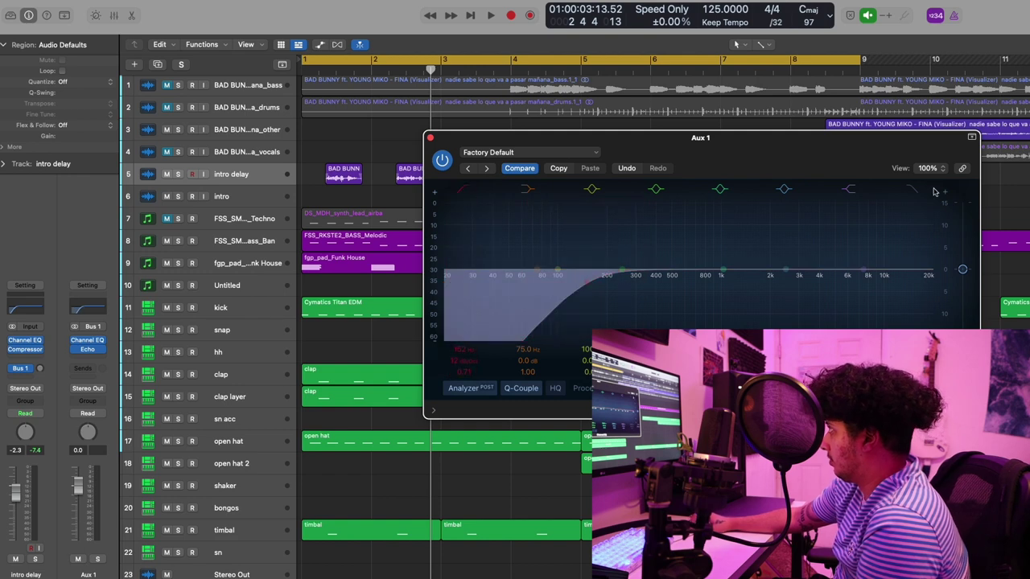
{"action": "left_click", "coordinate": [911, 189]}
{"action": "left_click_drag", "start_coordinate": [913, 278], "coordinate": [830, 320]}
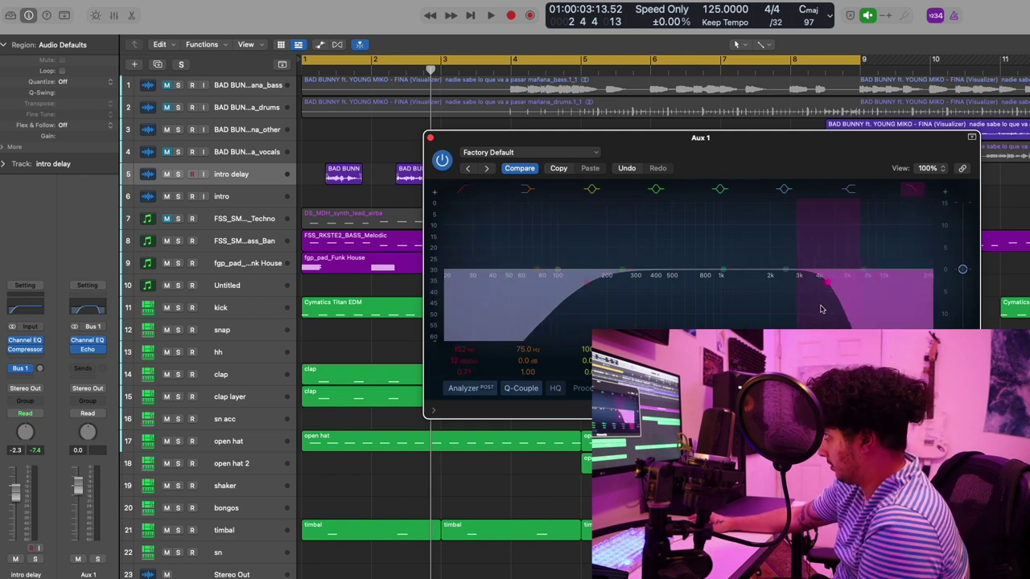
{"action": "left_click", "coordinate": [430, 139]}
Play the intro from the start and raise the intro delay track's Bus 1 send level.
{"action": "key", "text": "Return"}
{"action": "key", "text": "space"}
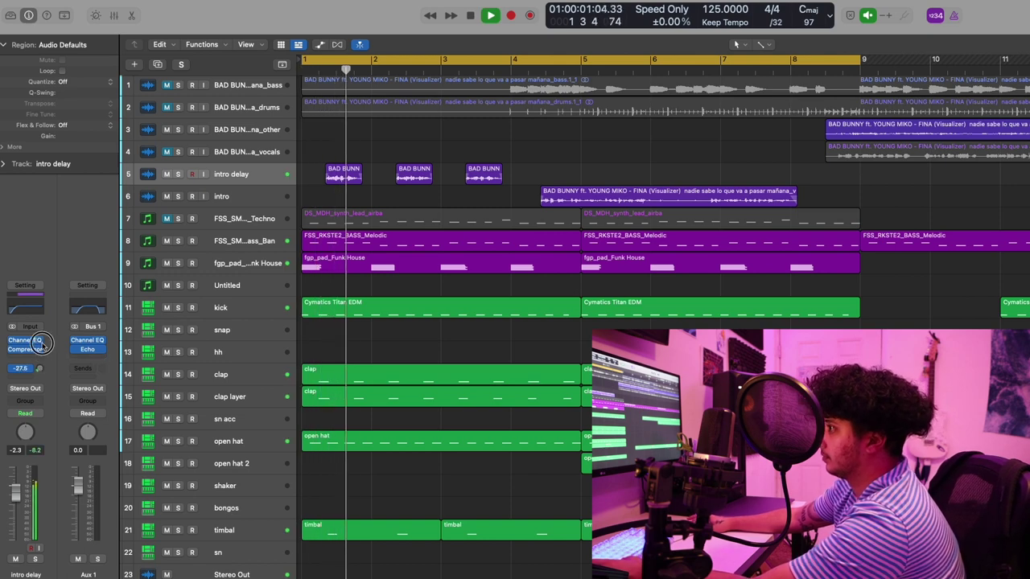
{"action": "key", "text": "Return"}
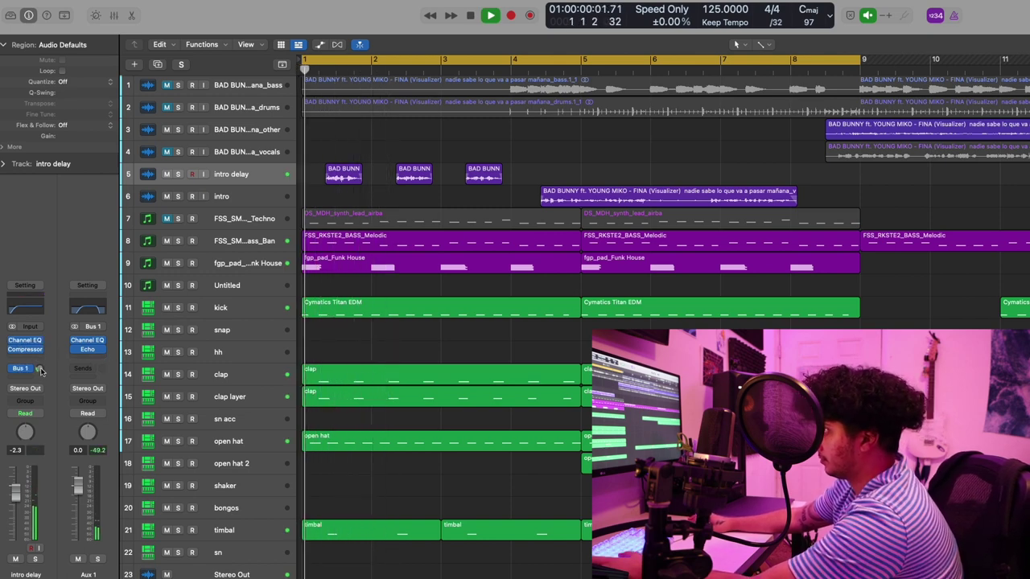
{"action": "left_click", "coordinate": [270, 171]}
{"action": "key", "text": "Return"}
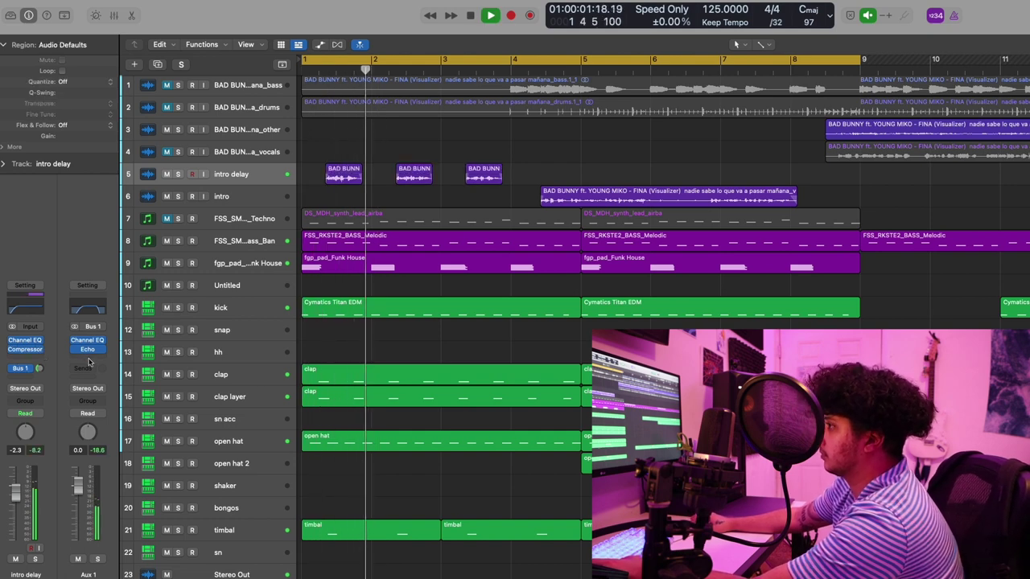
Open the Echo on Aux 1 and adjust its settings for the intro vocal delay.
{"action": "left_click", "coordinate": [88, 349]}
{"action": "key", "text": "space"}
{"action": "left_click_drag", "start_coordinate": [613, 272], "coordinate": [553, 284]}
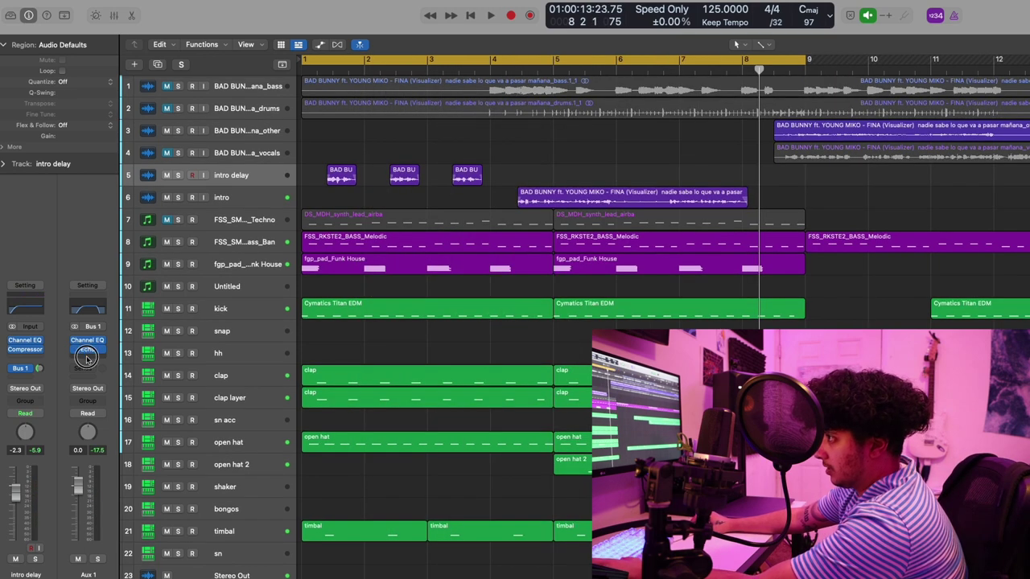
Insert a Tremolo after the Echo on Aux 1 with a 1/2 rate and 78% depth, and play the intro.
{"action": "left_click", "coordinate": [87, 358]}
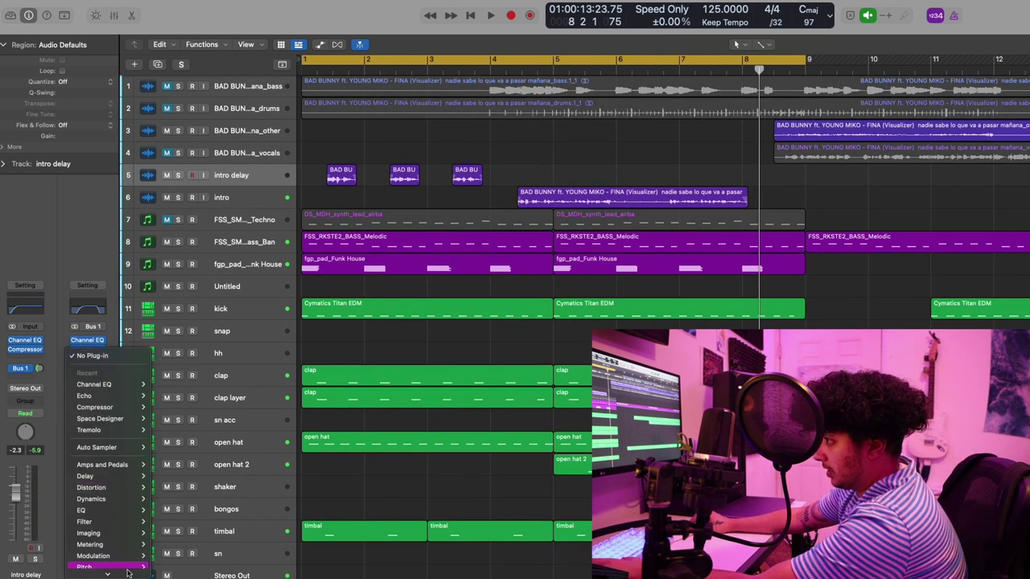
{"action": "mouse_move", "coordinate": [93, 498]}
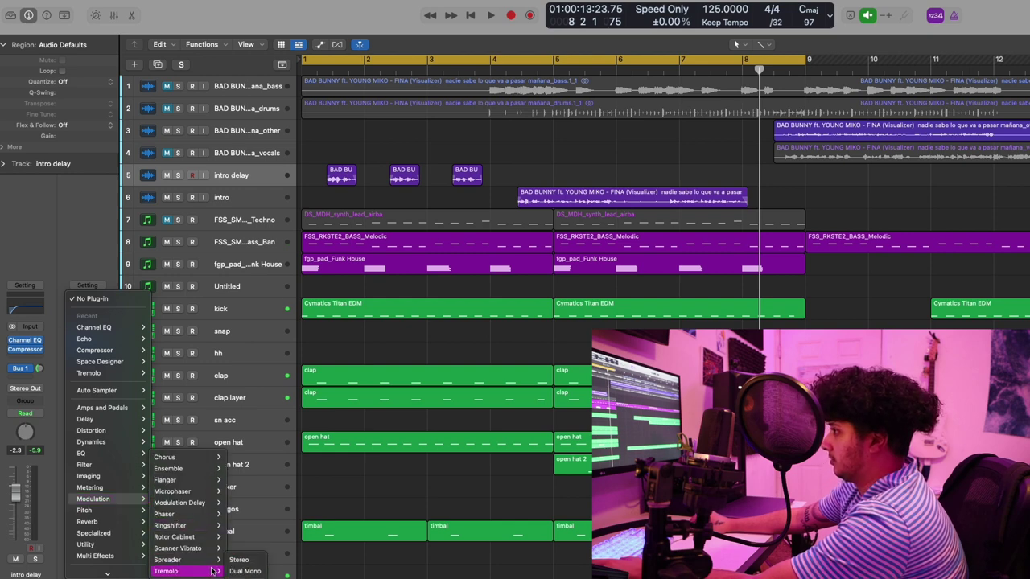
{"action": "left_click", "coordinate": [178, 570]}
{"action": "left_click_drag", "start_coordinate": [464, 234], "coordinate": [529, 268]}
{"action": "key", "text": "space"}
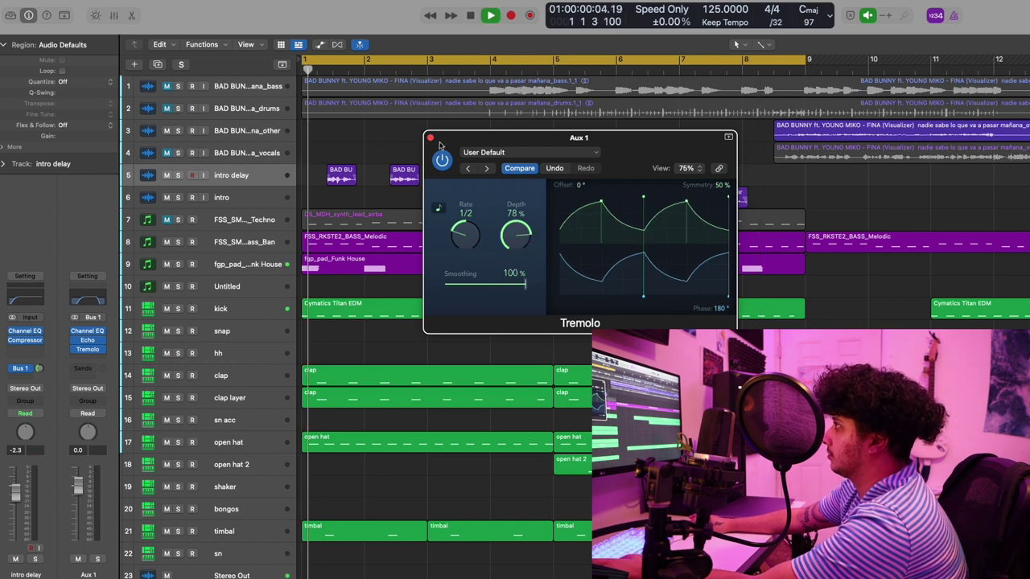